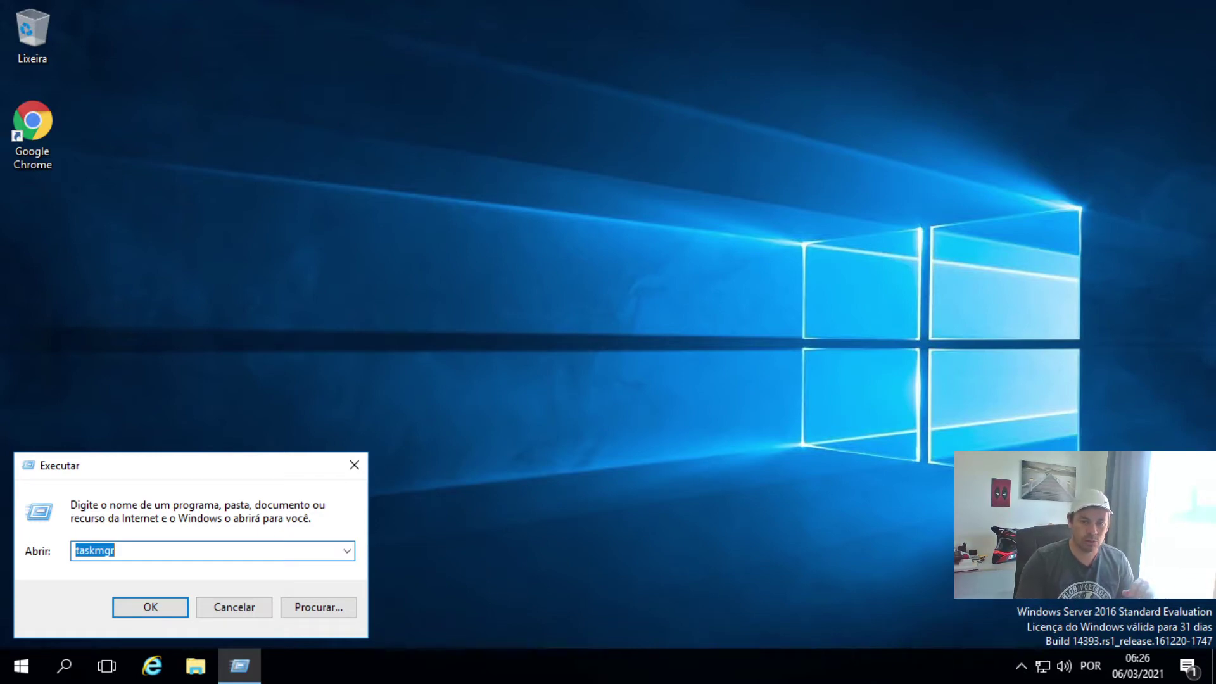
# Launch the Task Manager by running taskmgr from the Executar dialog, and move its window into view
pyautogui.press('Return')
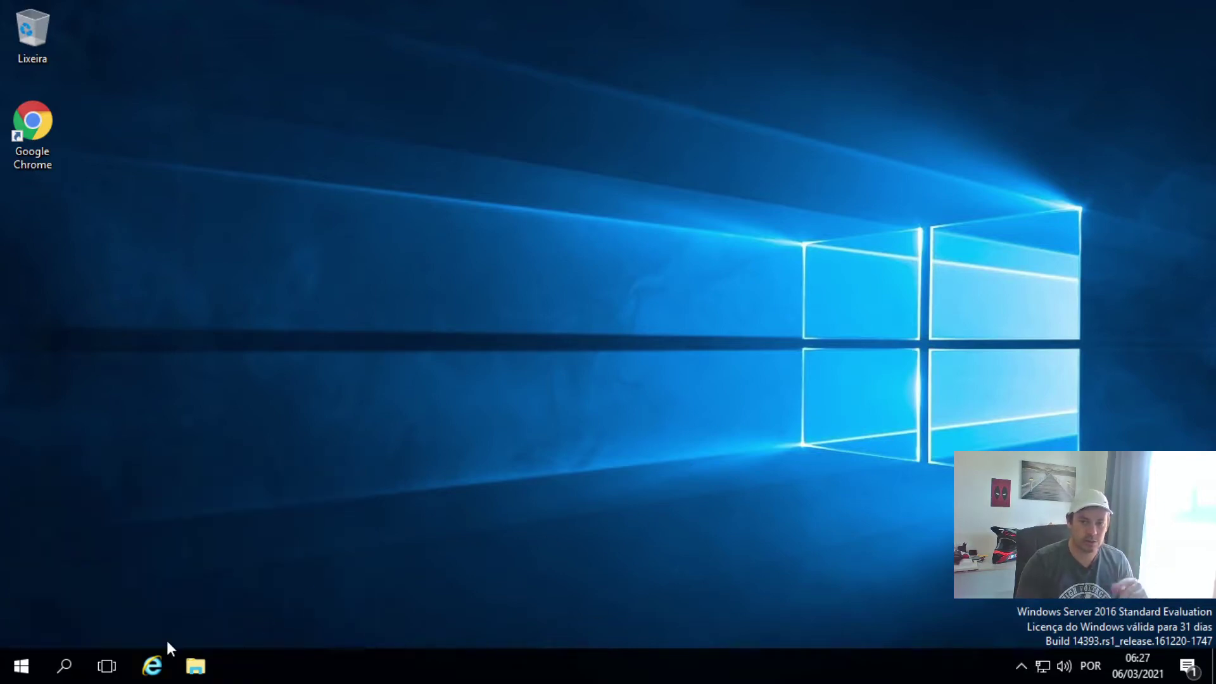
pyautogui.click(22, 674)
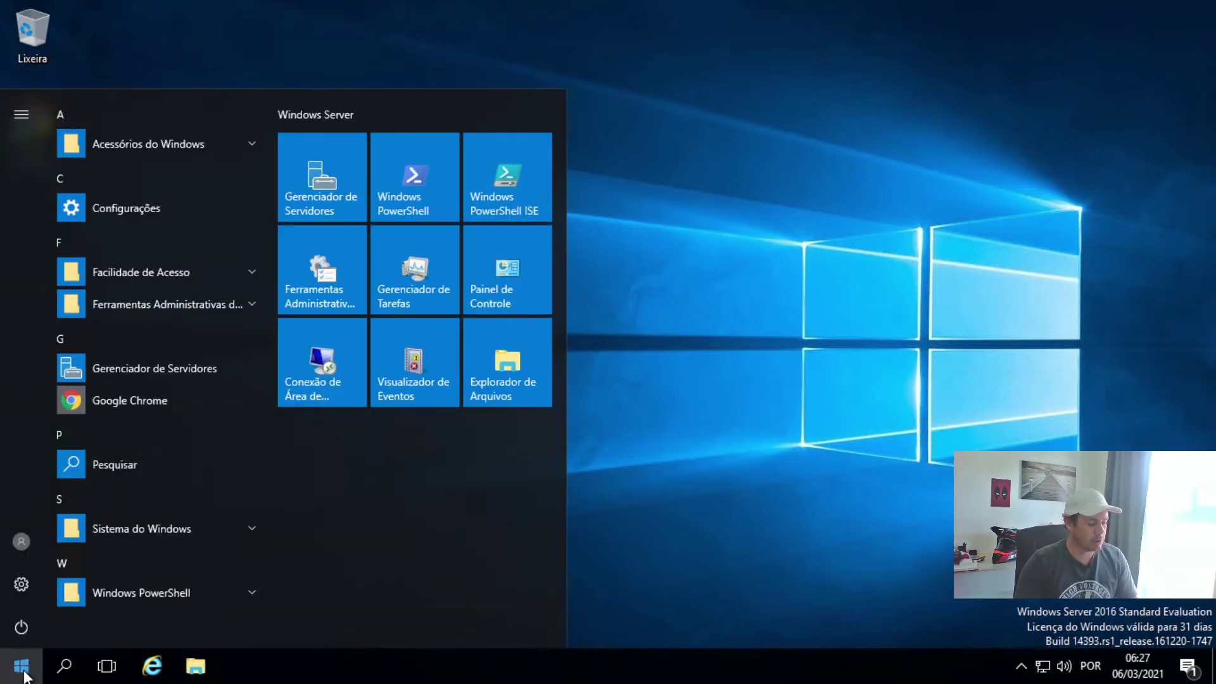
pyautogui.write('ex')
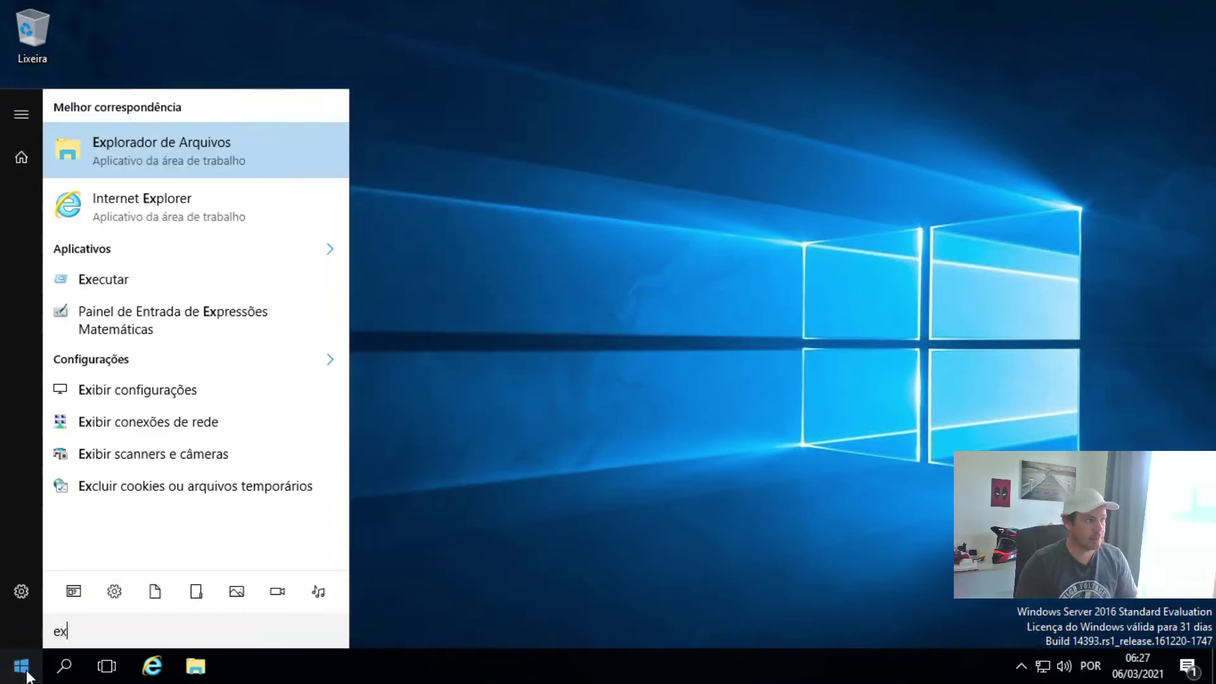
pyautogui.write('e')
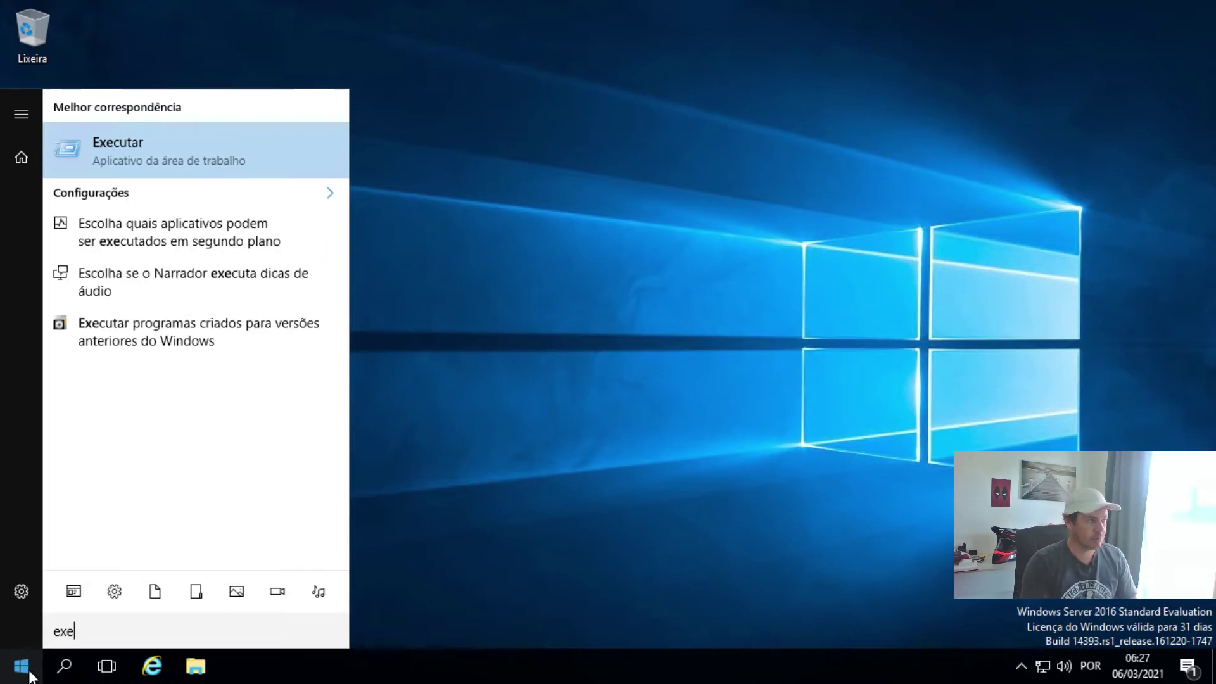
pyautogui.click(249, 158)
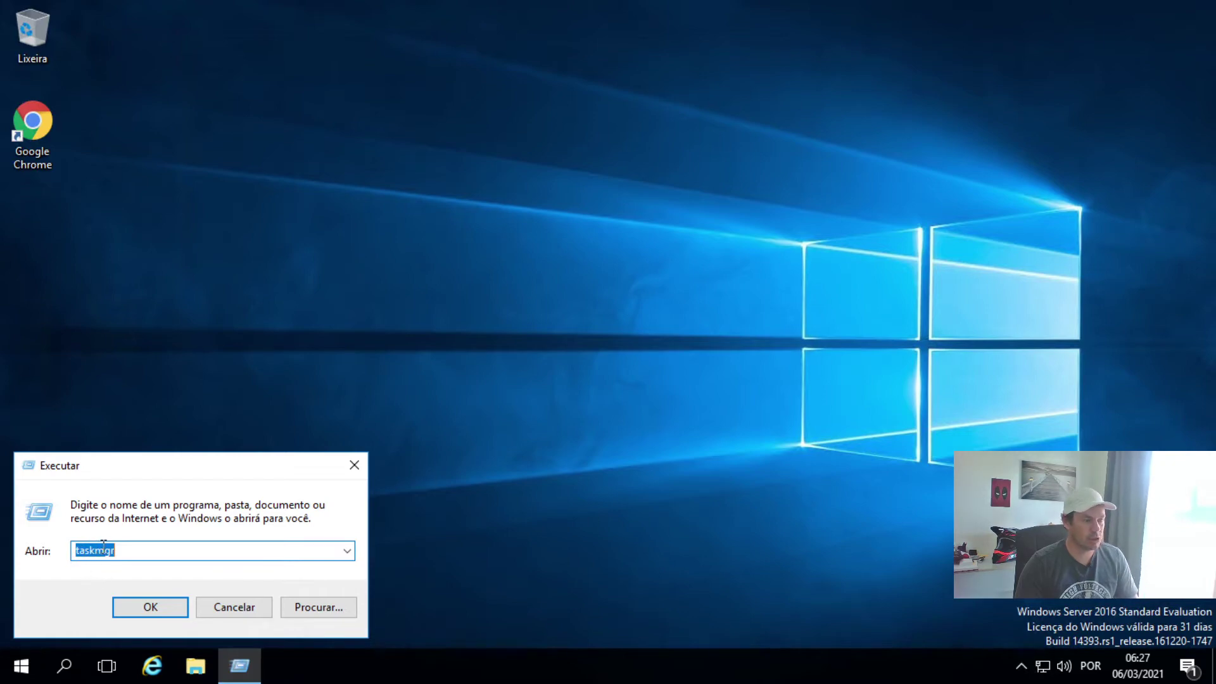
pyautogui.click(121, 547)
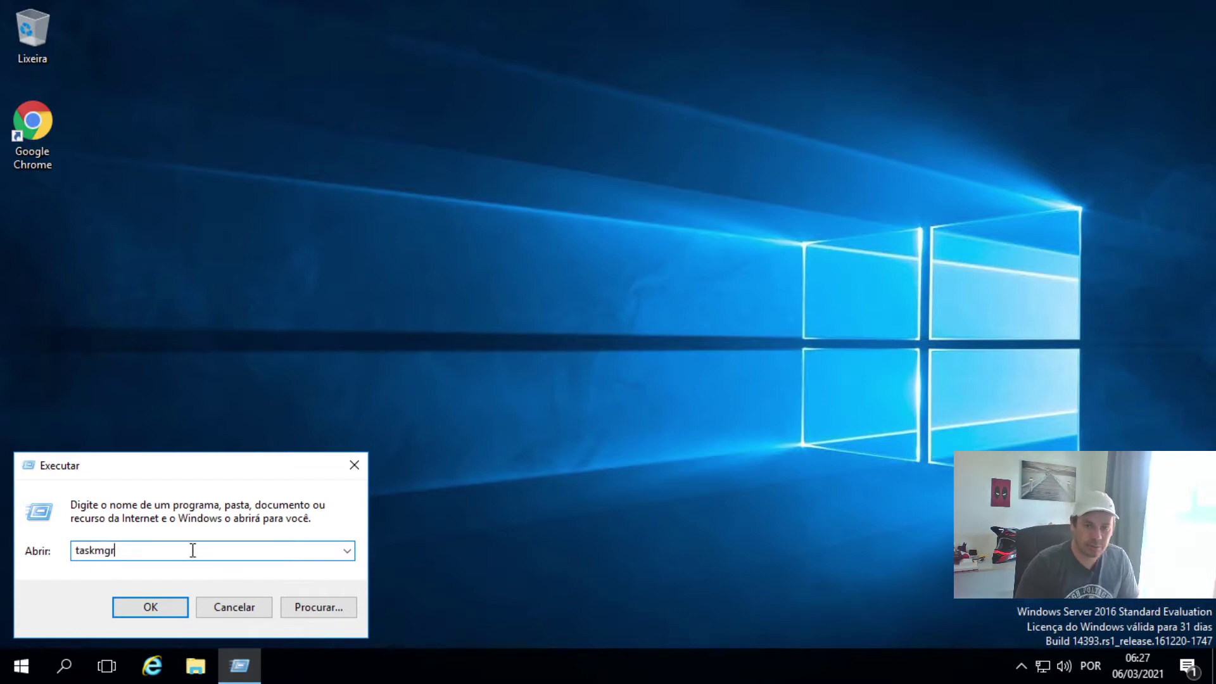
pyautogui.click(742, 443)
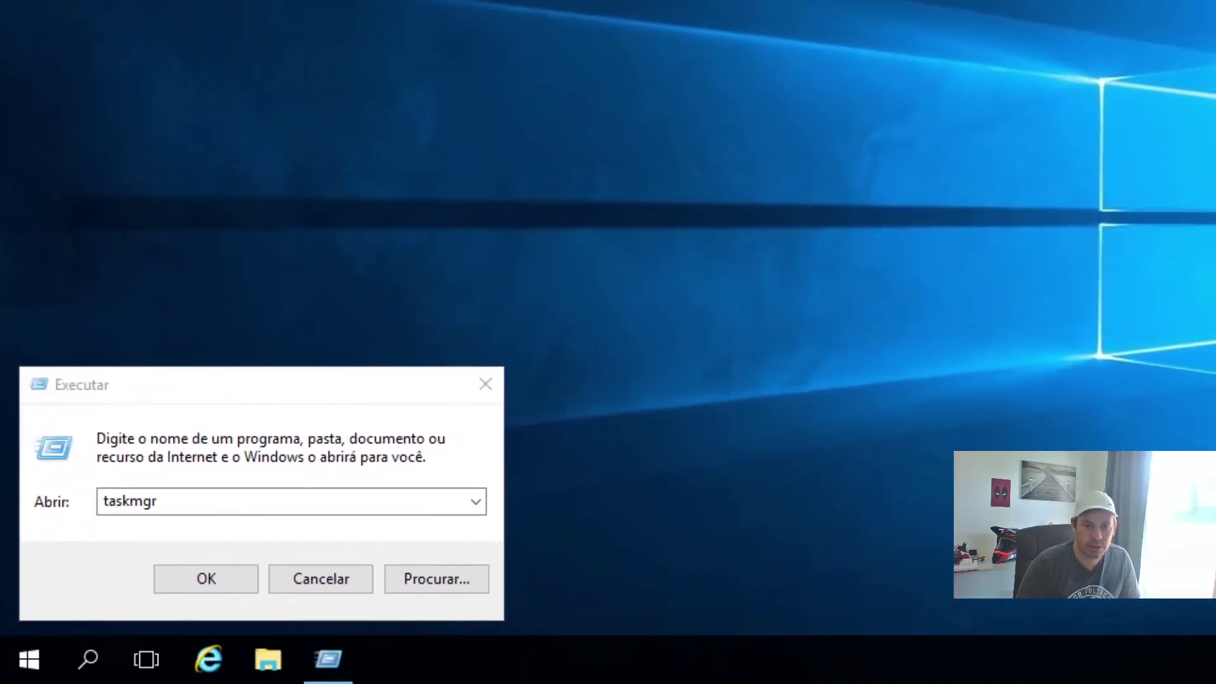
pyautogui.click(177, 579)
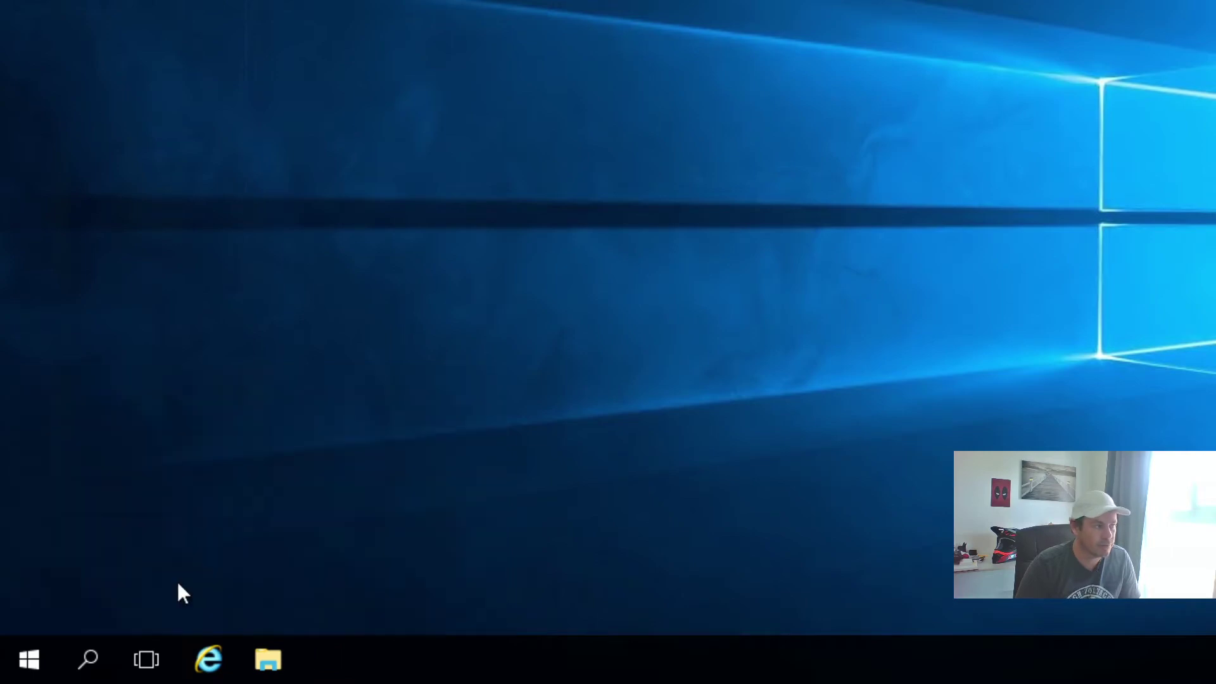
pyautogui.moveTo(1215, 3); pyautogui.dragTo(750, 53)
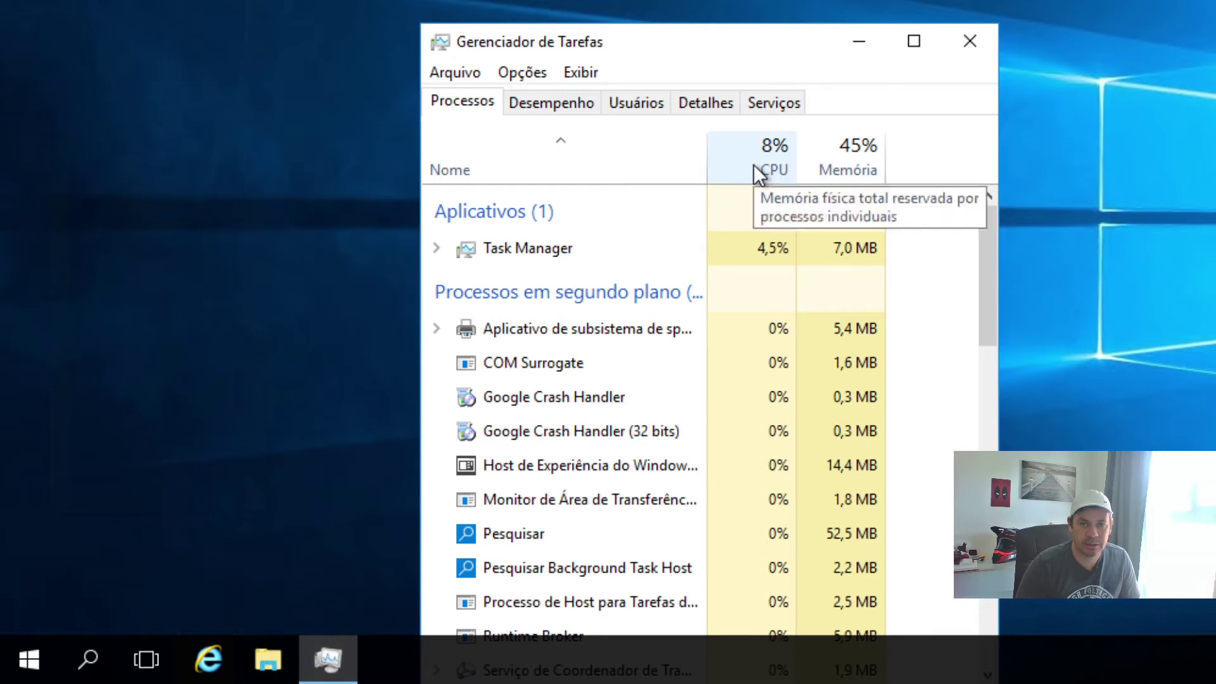
# Review the Ethernet and memory graphs in the Task Manager's performance view
pyautogui.click(550, 102)
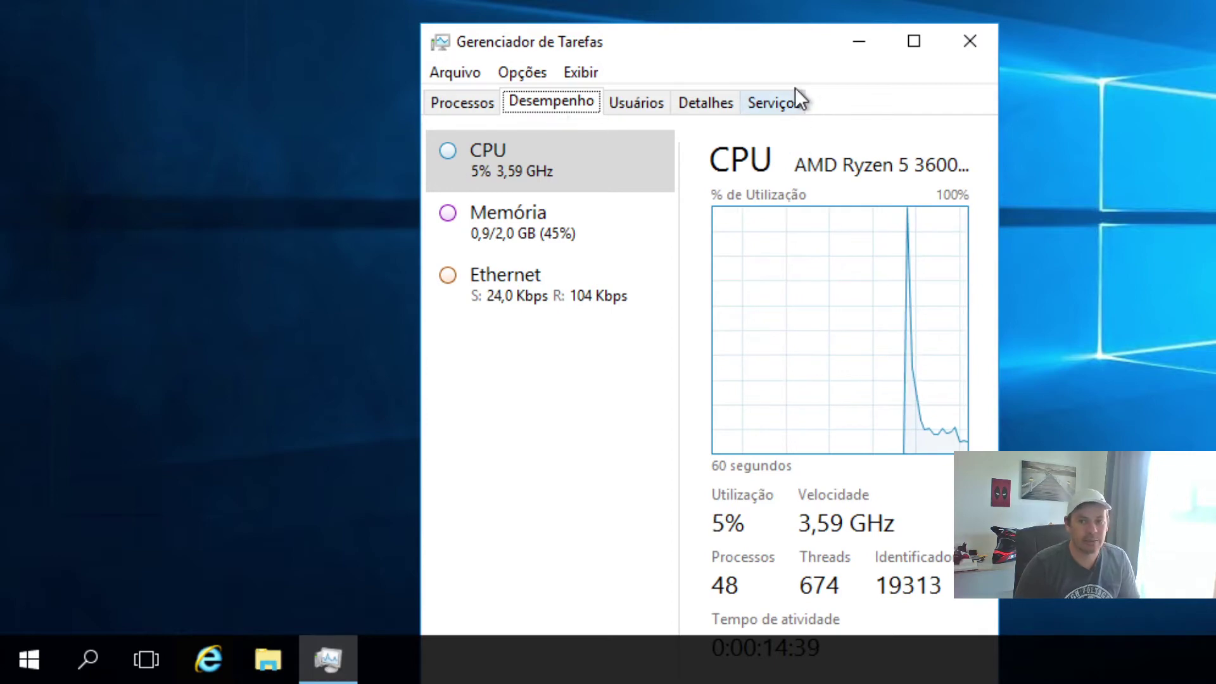
pyautogui.click(557, 251)
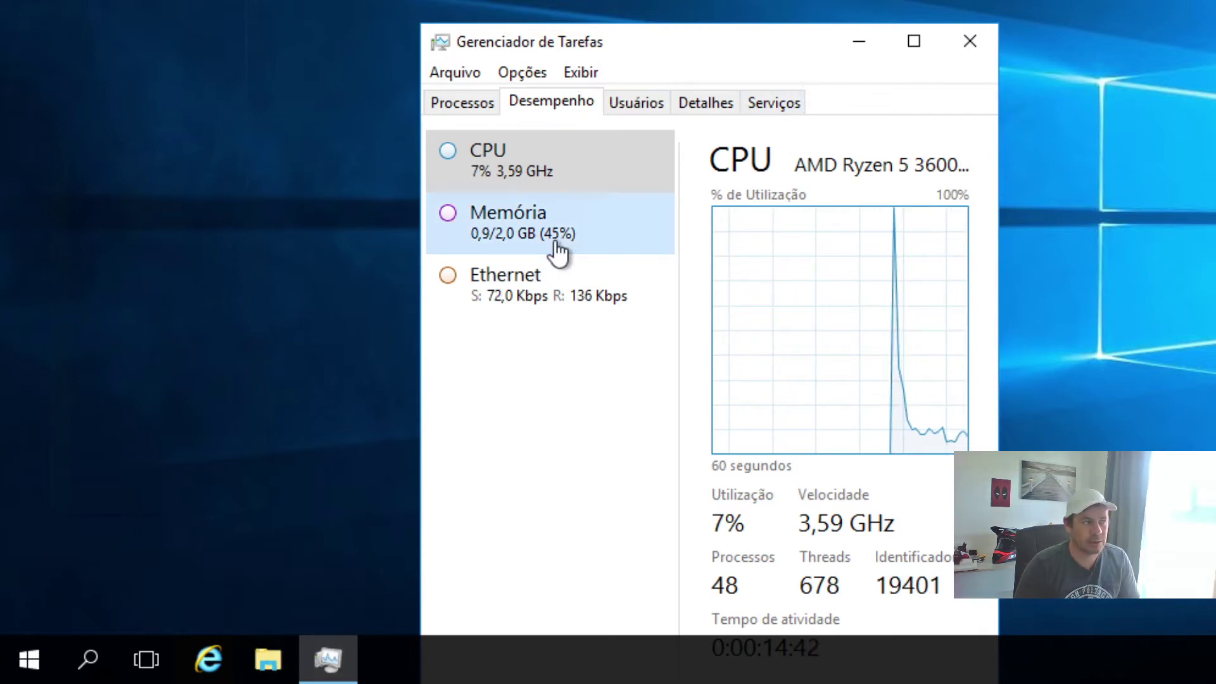
pyautogui.click(497, 187)
pyautogui.click(504, 270)
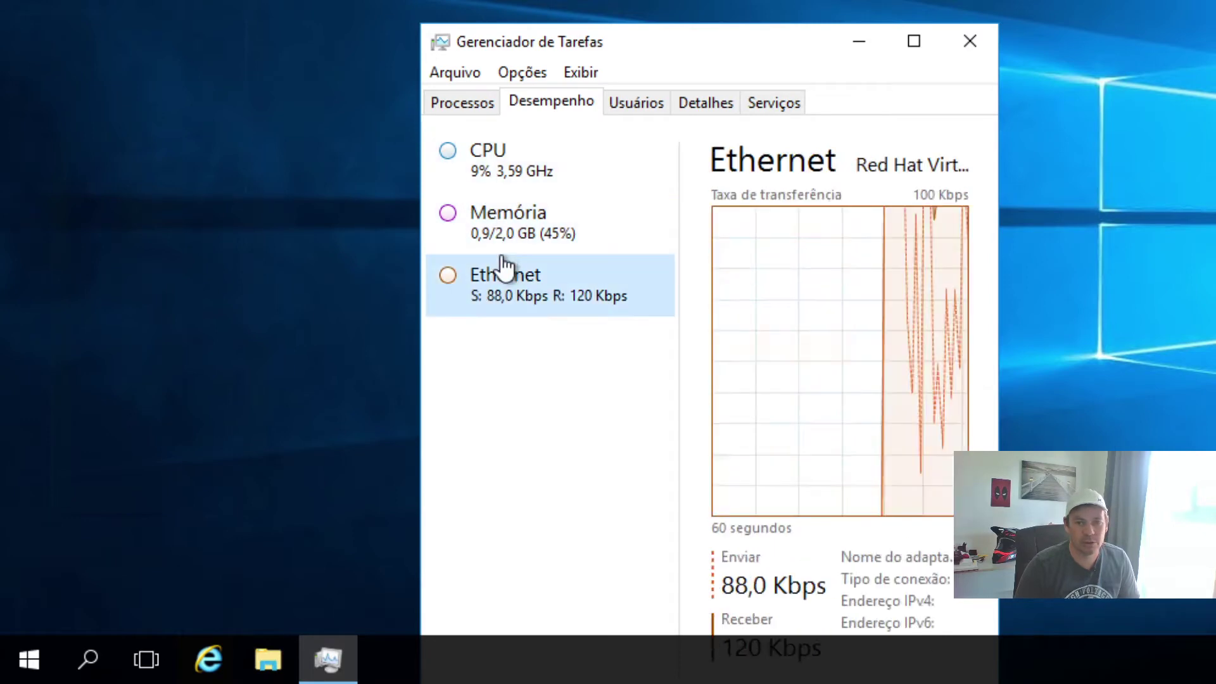
pyautogui.click(545, 174)
pyautogui.click(533, 241)
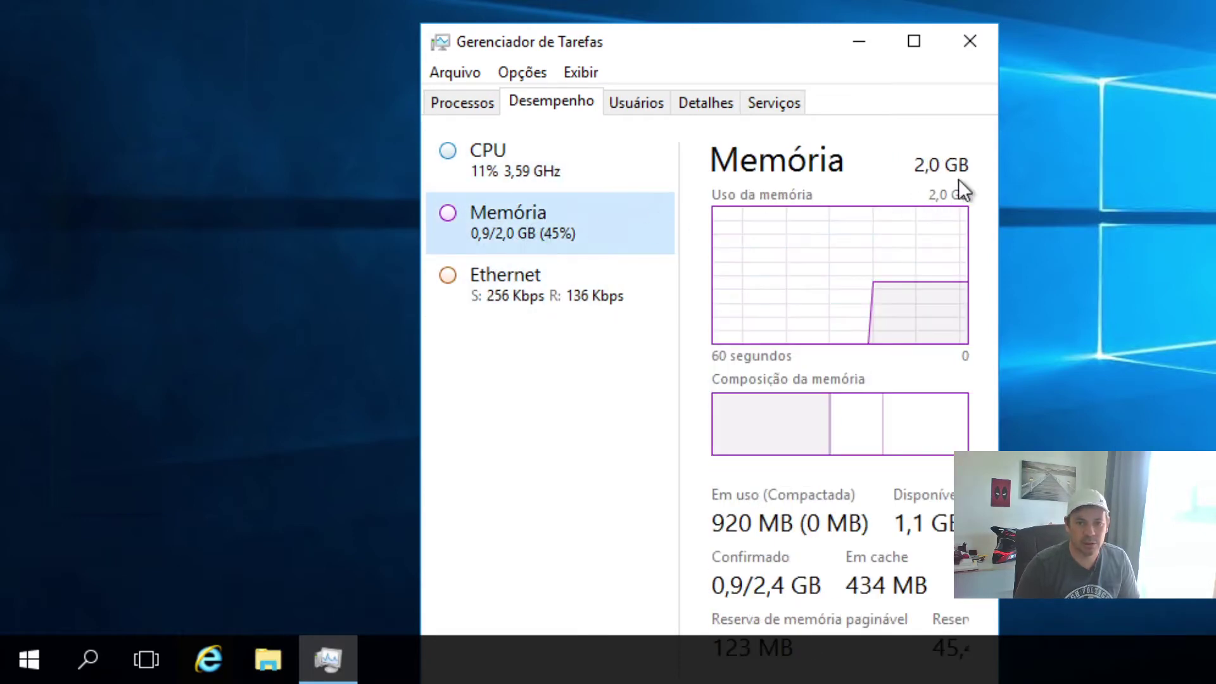
# Widen and reposition the Task Manager window to examine the full CPU and memory performance details
pyautogui.moveTo(787, 50); pyautogui.dragTo(658, 77)
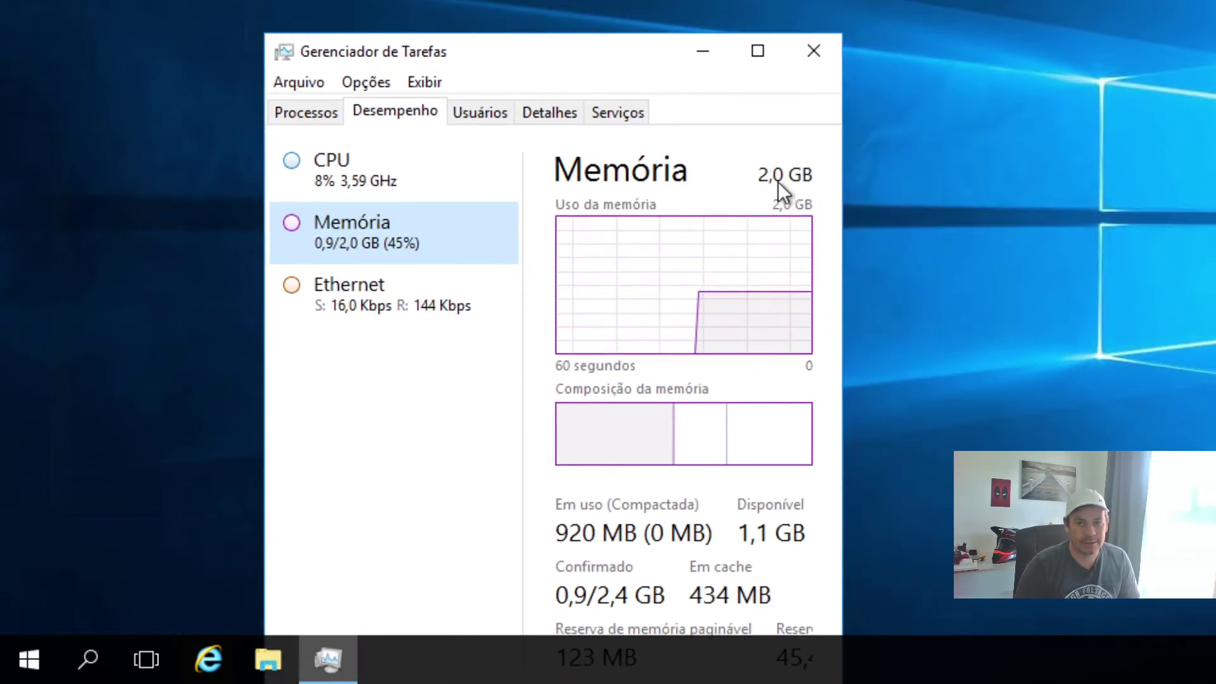
pyautogui.click(416, 198)
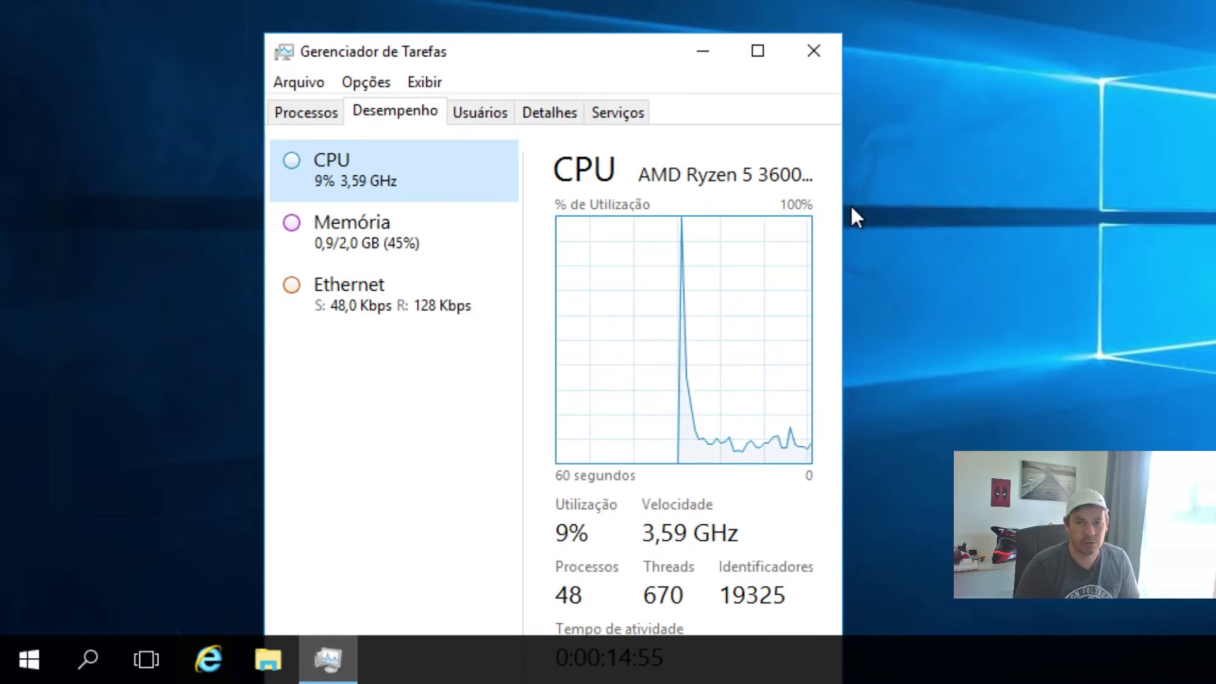
pyautogui.moveTo(844, 207); pyautogui.dragTo(1159, 207)
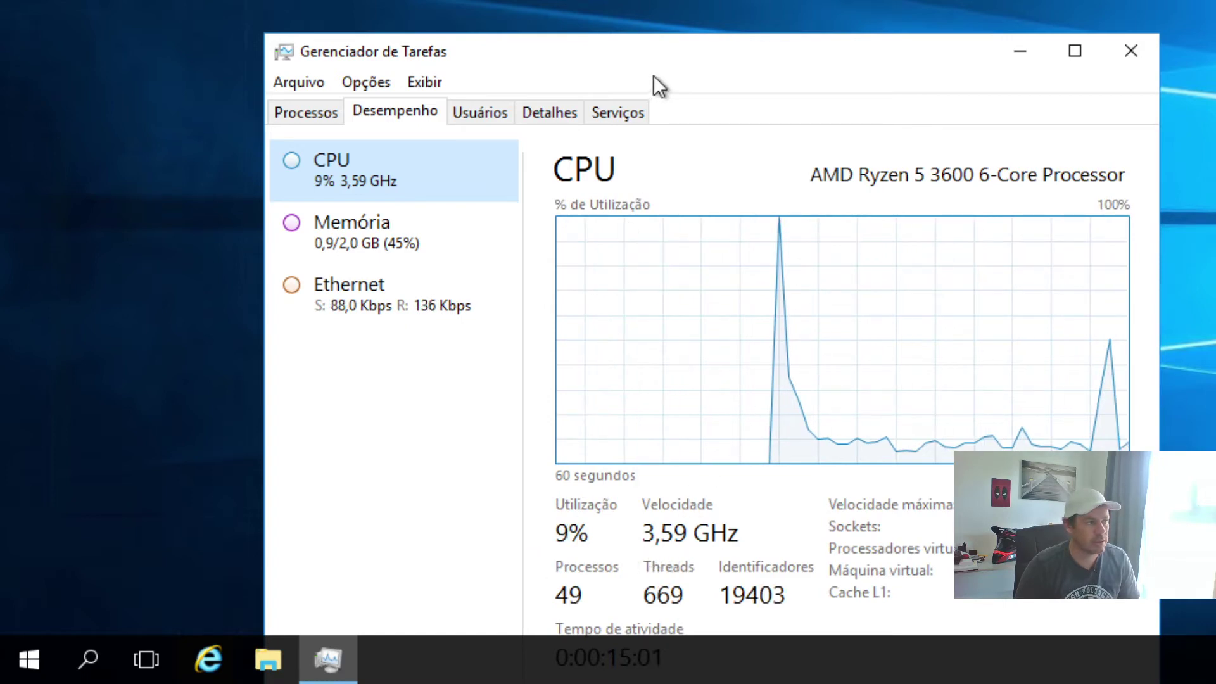
pyautogui.moveTo(652, 55); pyautogui.dragTo(572, 0)
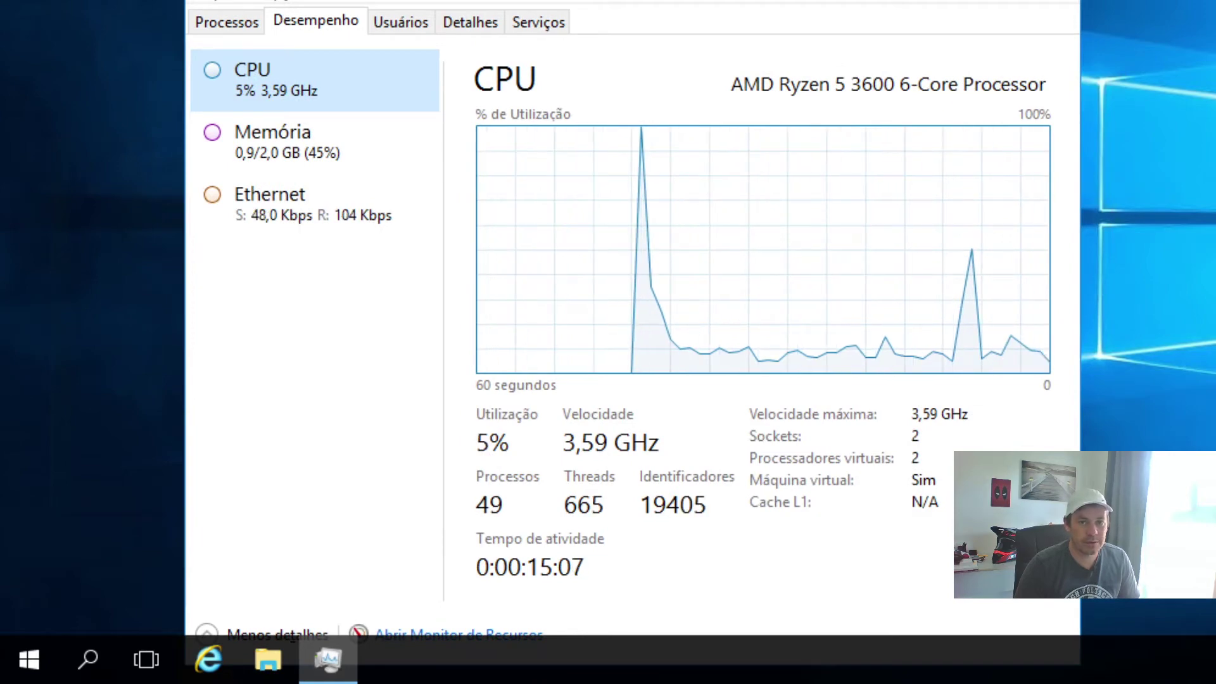
pyautogui.click(319, 150)
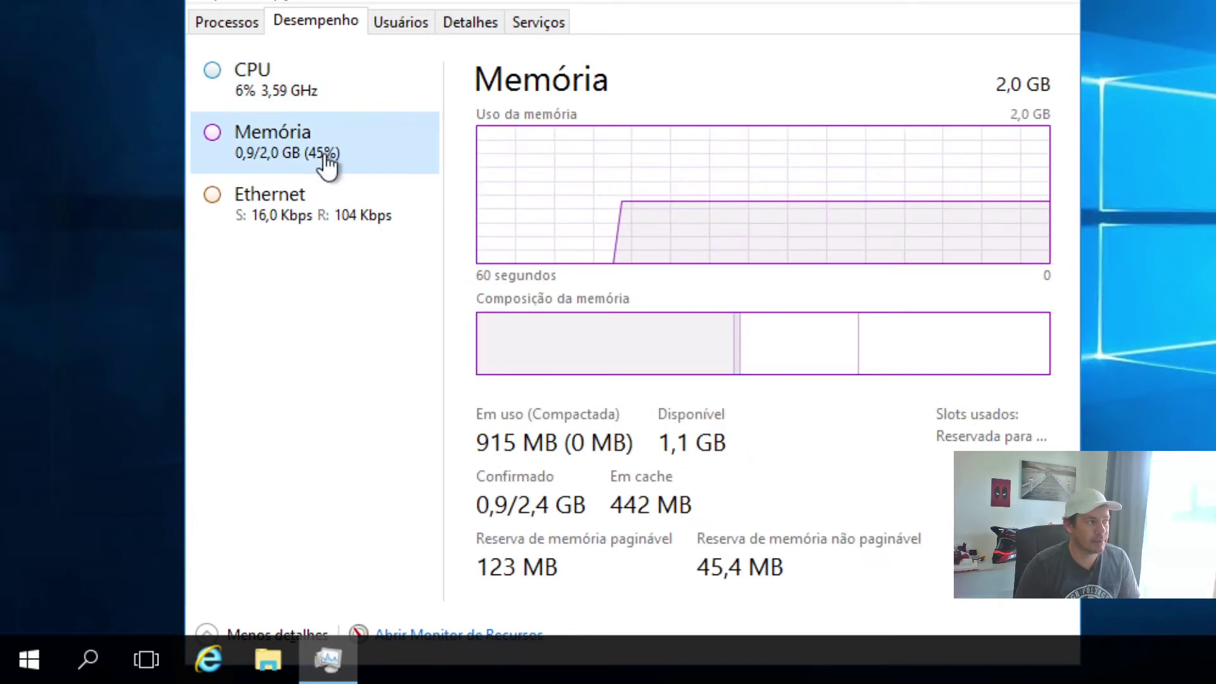
# Check the process list and return to the memory performance graph, with the Task Manager window moved aside
pyautogui.click(236, 31)
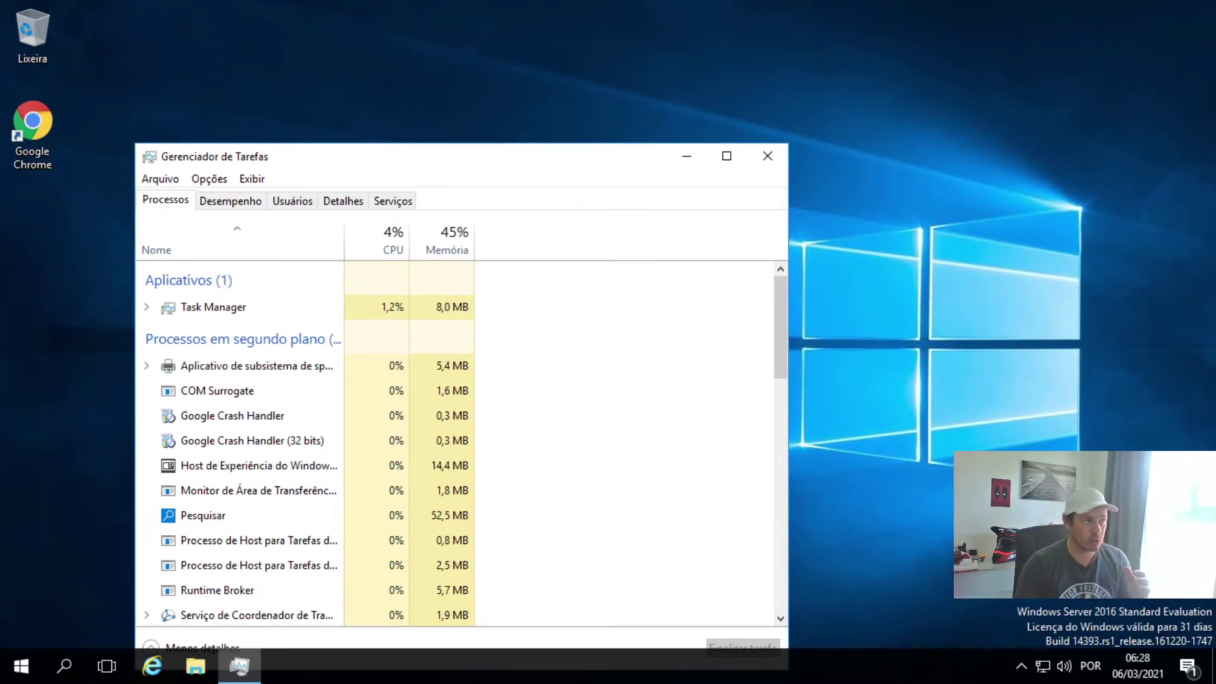
pyautogui.moveTo(576, 162); pyautogui.dragTo(983, 59)
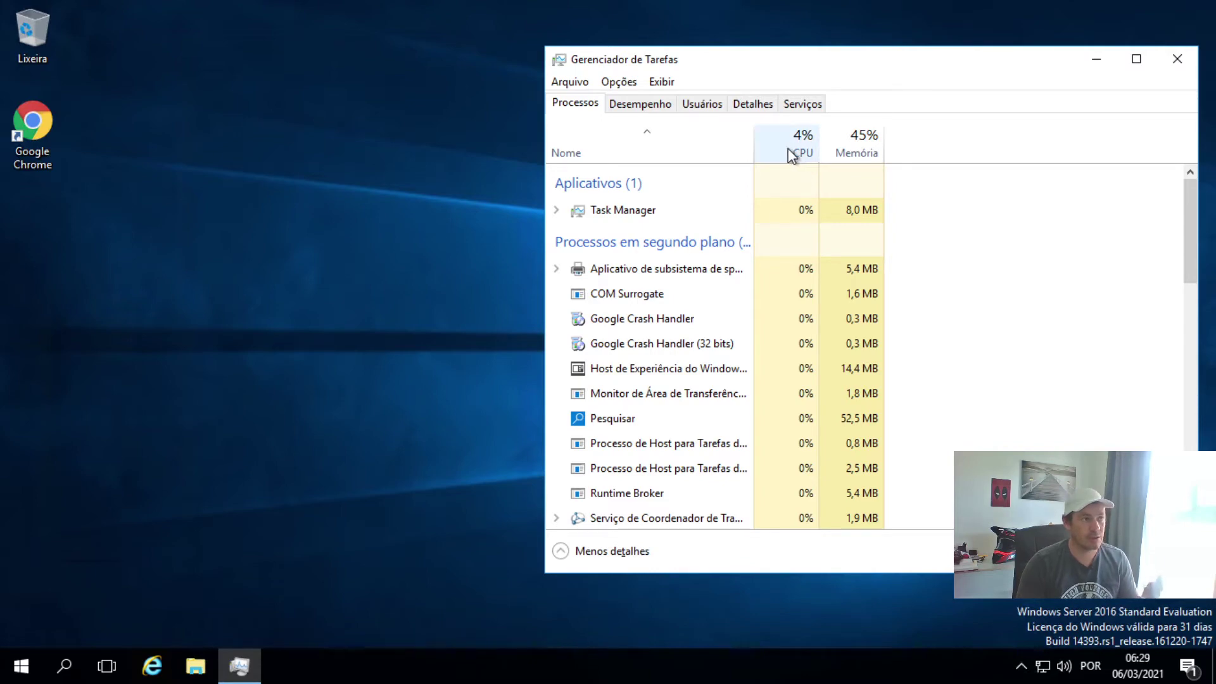
pyautogui.click(657, 105)
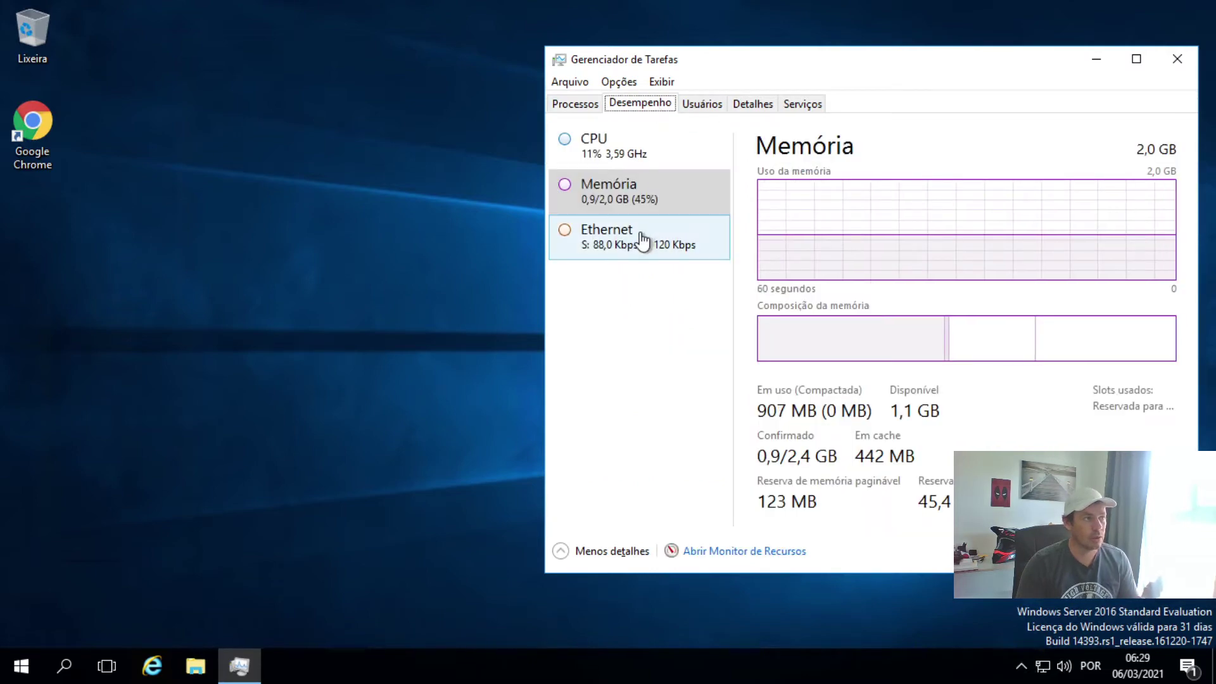
pyautogui.click(614, 206)
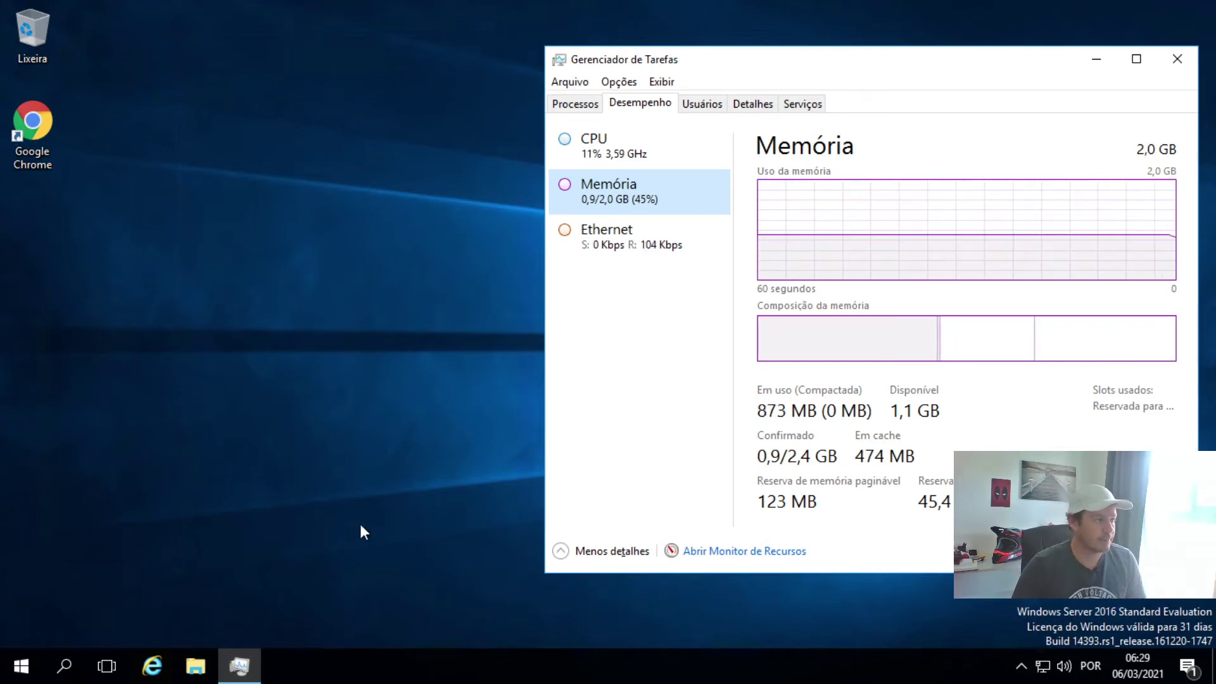
# Open google.com.br in Internet Explorer and dismiss the security alerts
pyautogui.click(152, 666)
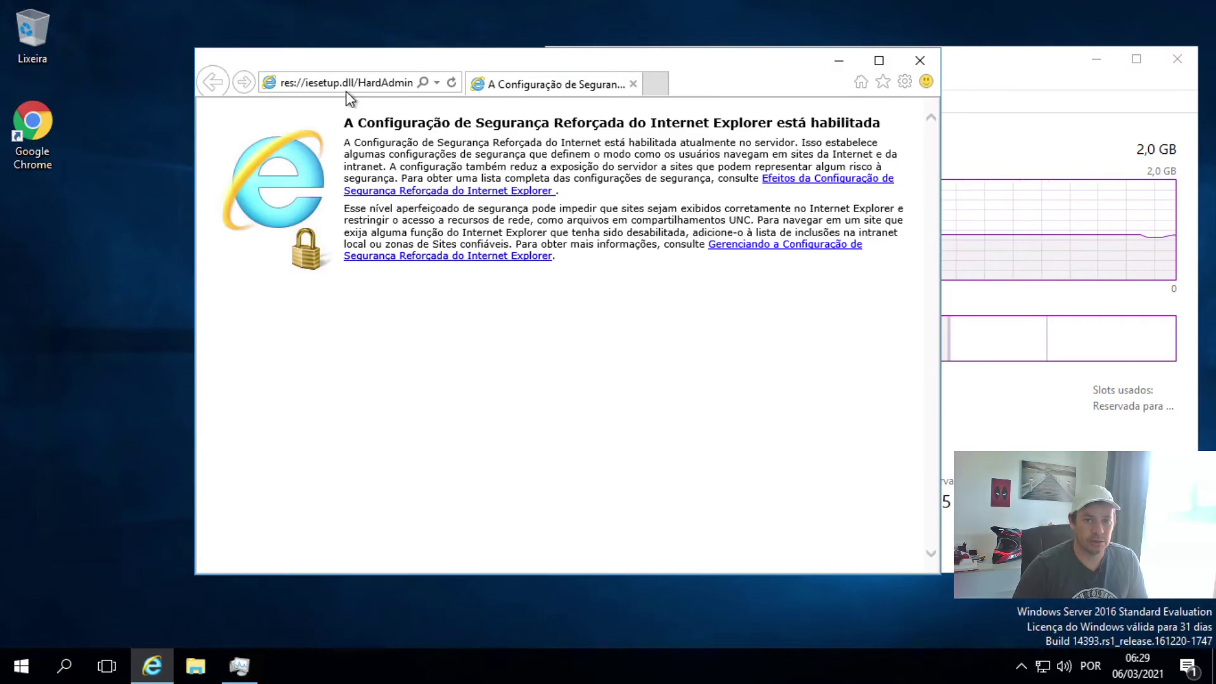
pyautogui.click(352, 85)
pyautogui.write('google.com.br')
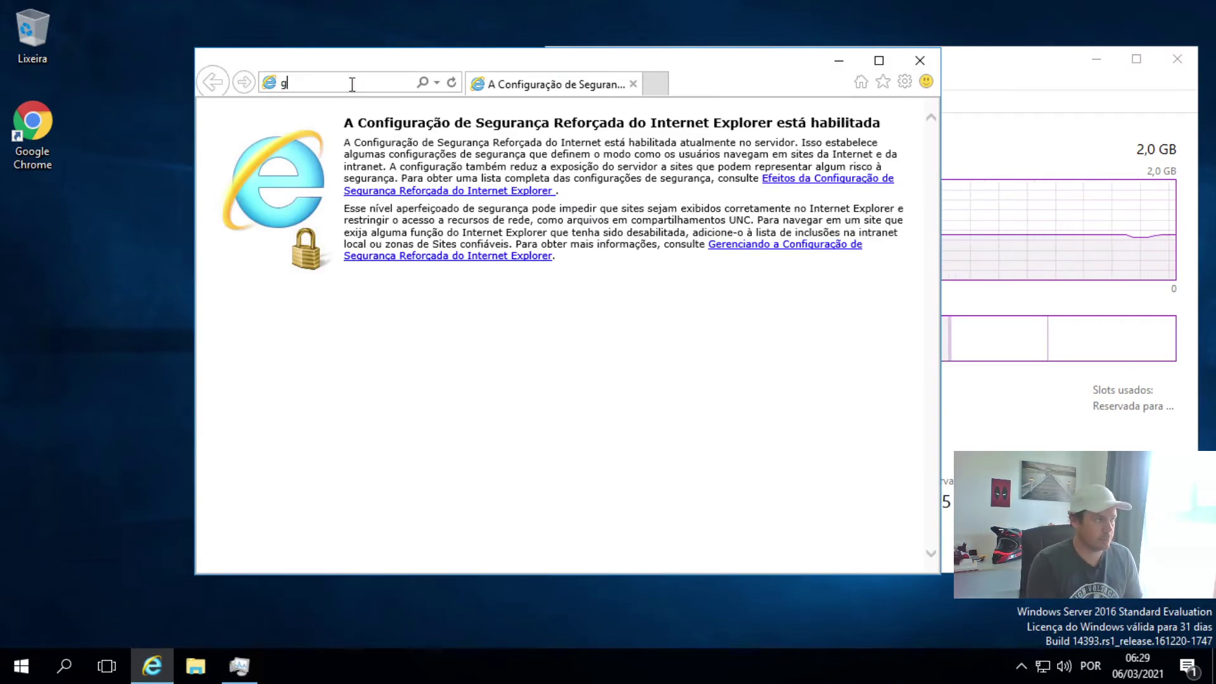
pyautogui.press('Return')
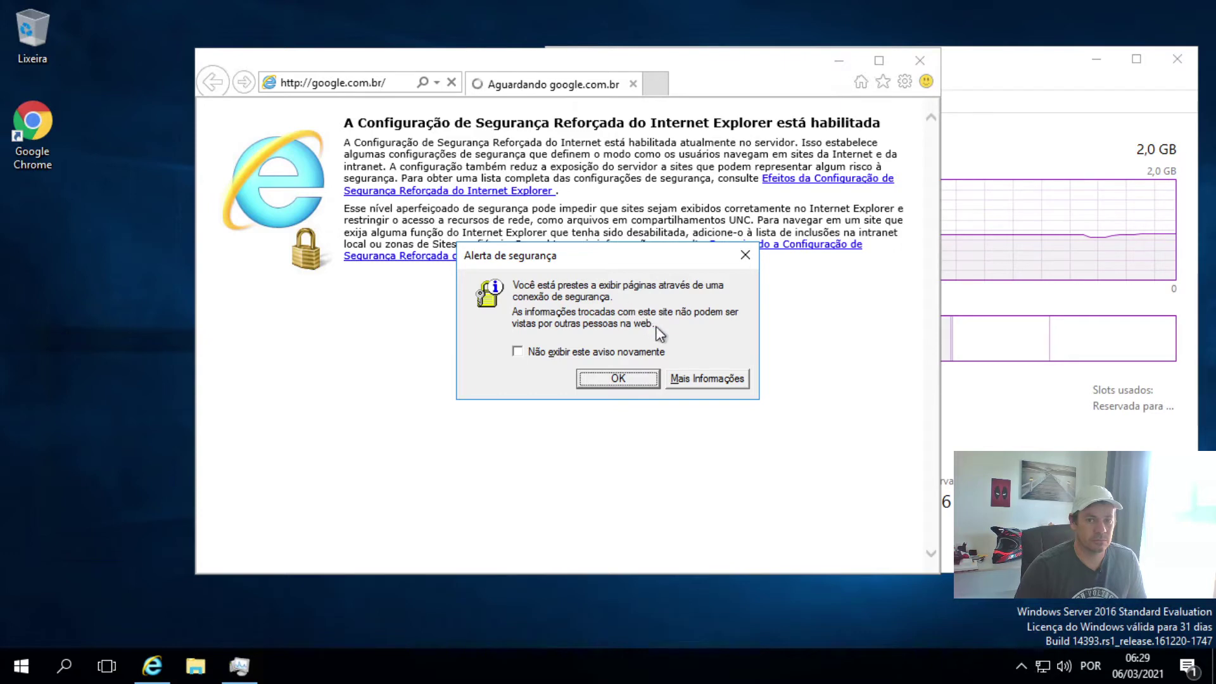
pyautogui.click(637, 377)
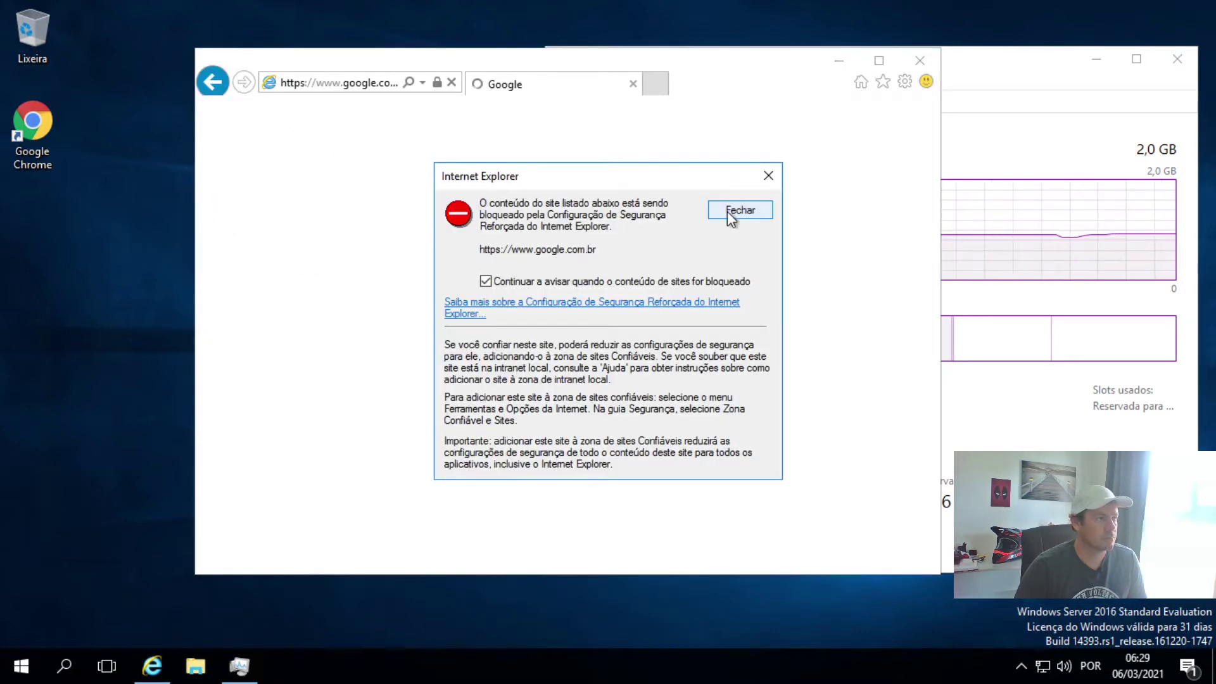
pyautogui.click(734, 212)
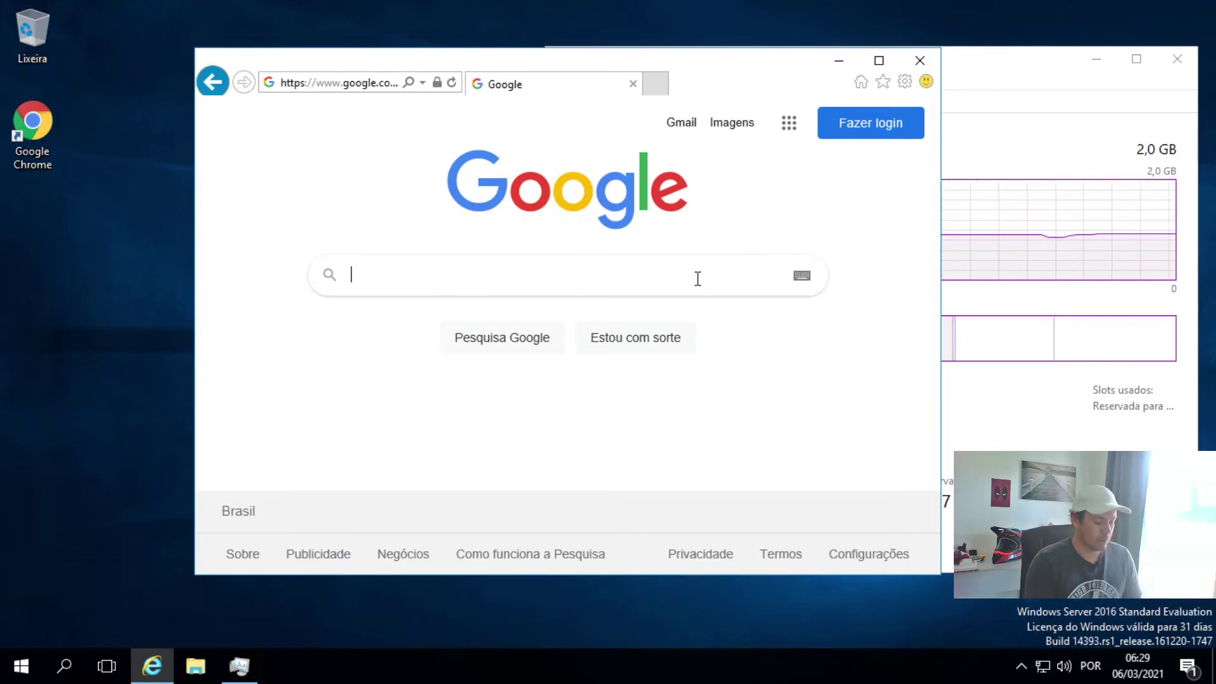
# Search Google for mt5 and dismiss the blocked-content warnings
pyautogui.write('mt5')
pyautogui.press('Return')
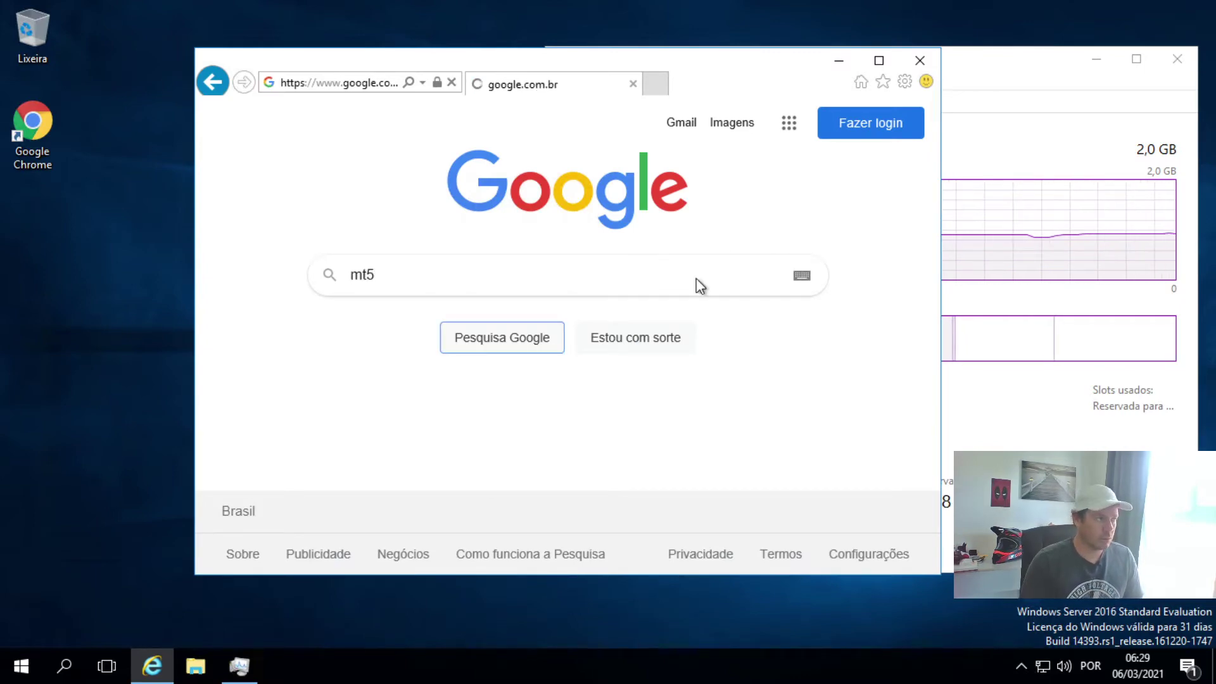
pyautogui.click(740, 211)
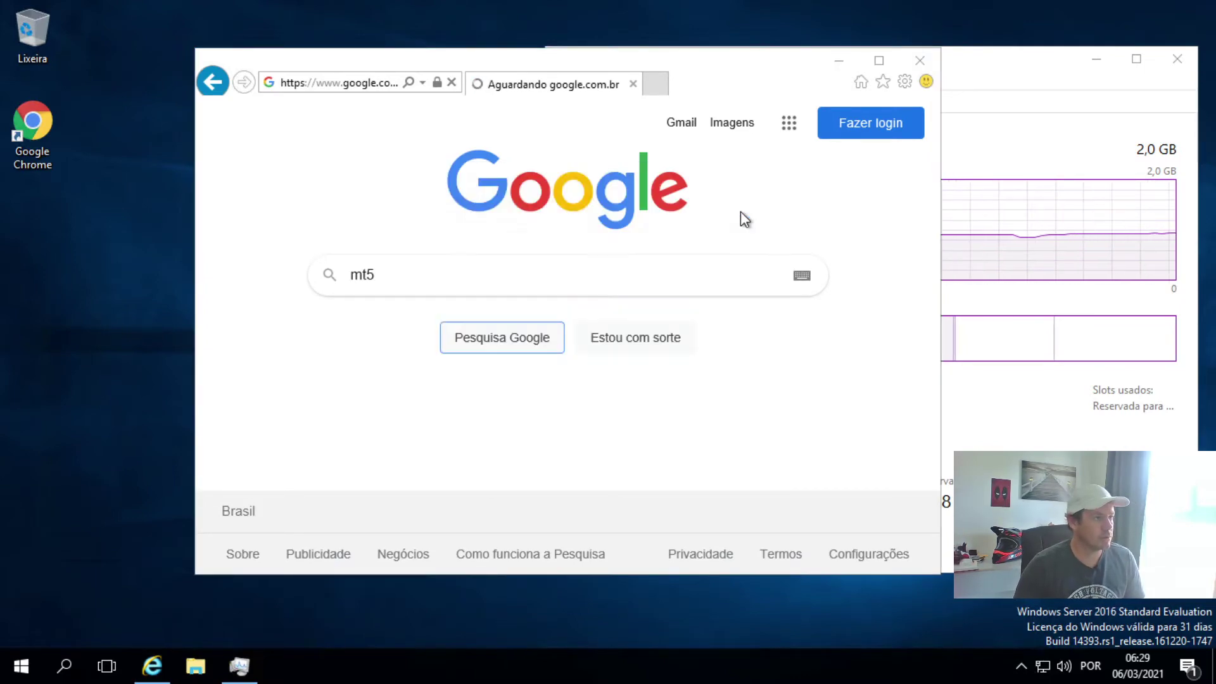
pyautogui.click(740, 211)
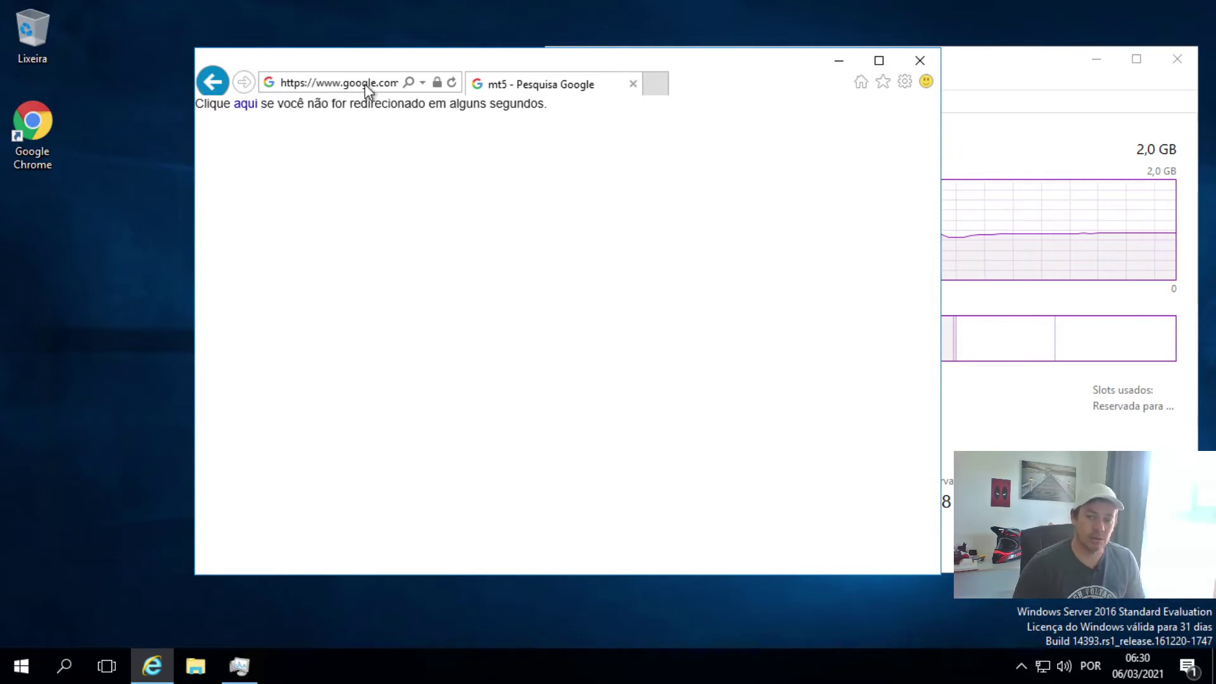
# Retry the mt5 results page by reloading it and following its redirect link, and open the Enhanced Security Configuration help
pyautogui.click(450, 84)
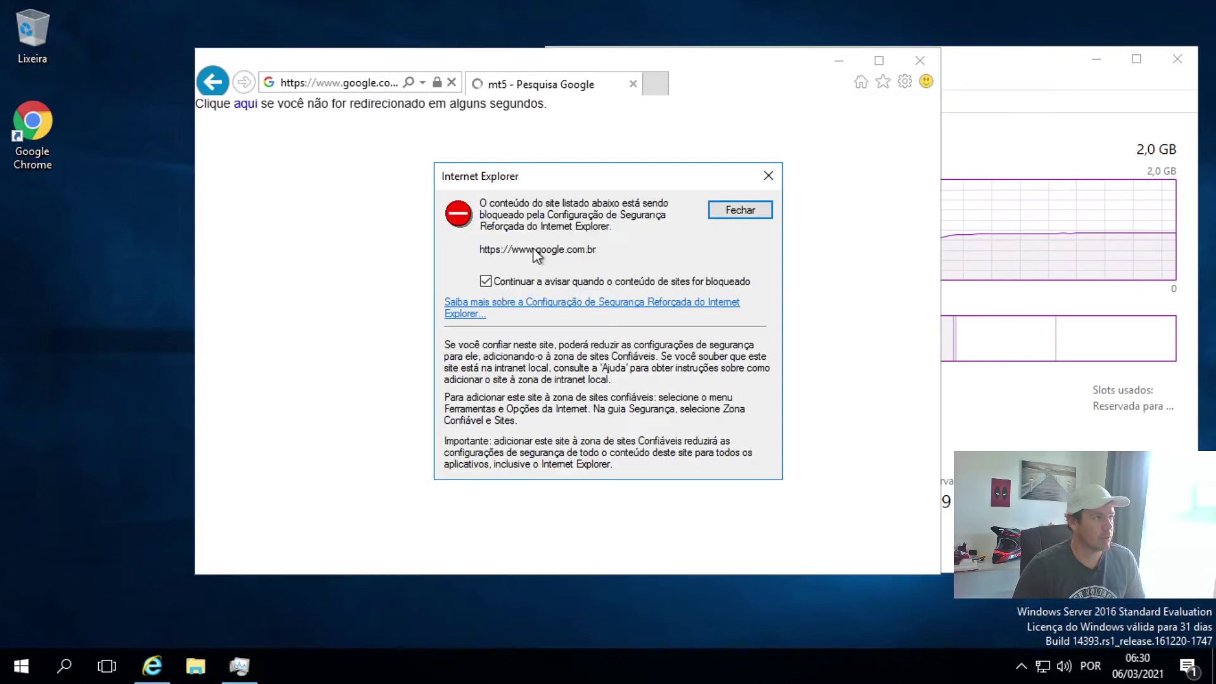
pyautogui.click(717, 215)
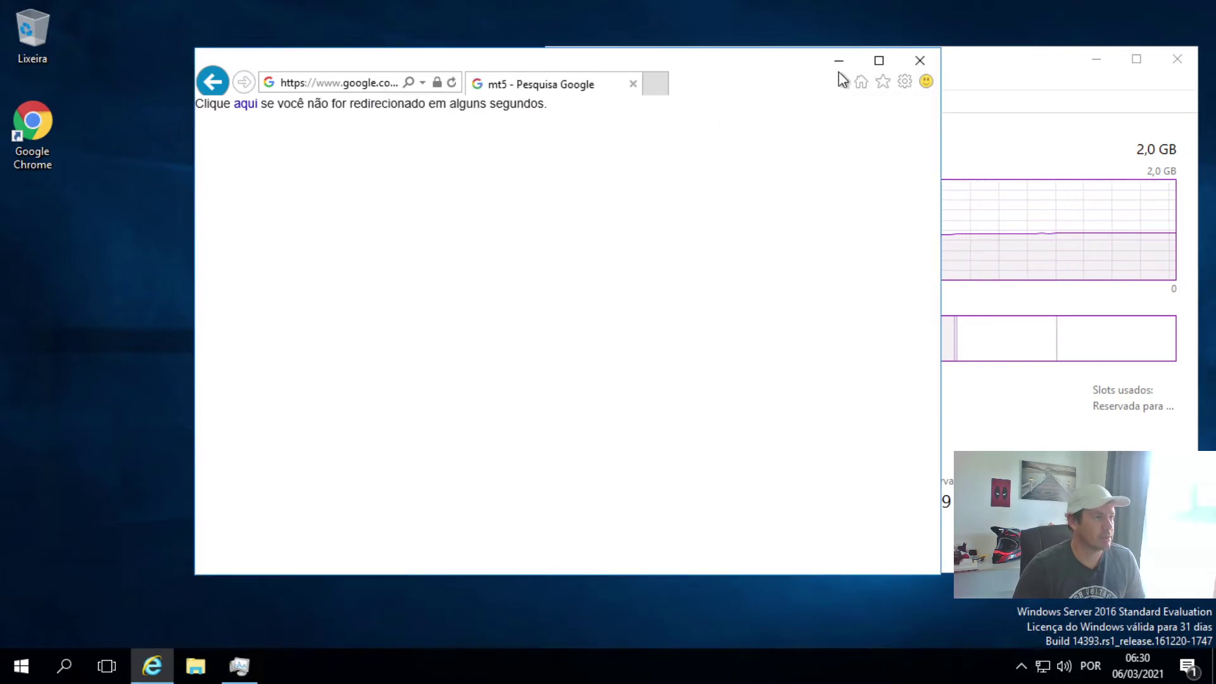
pyautogui.click(878, 60)
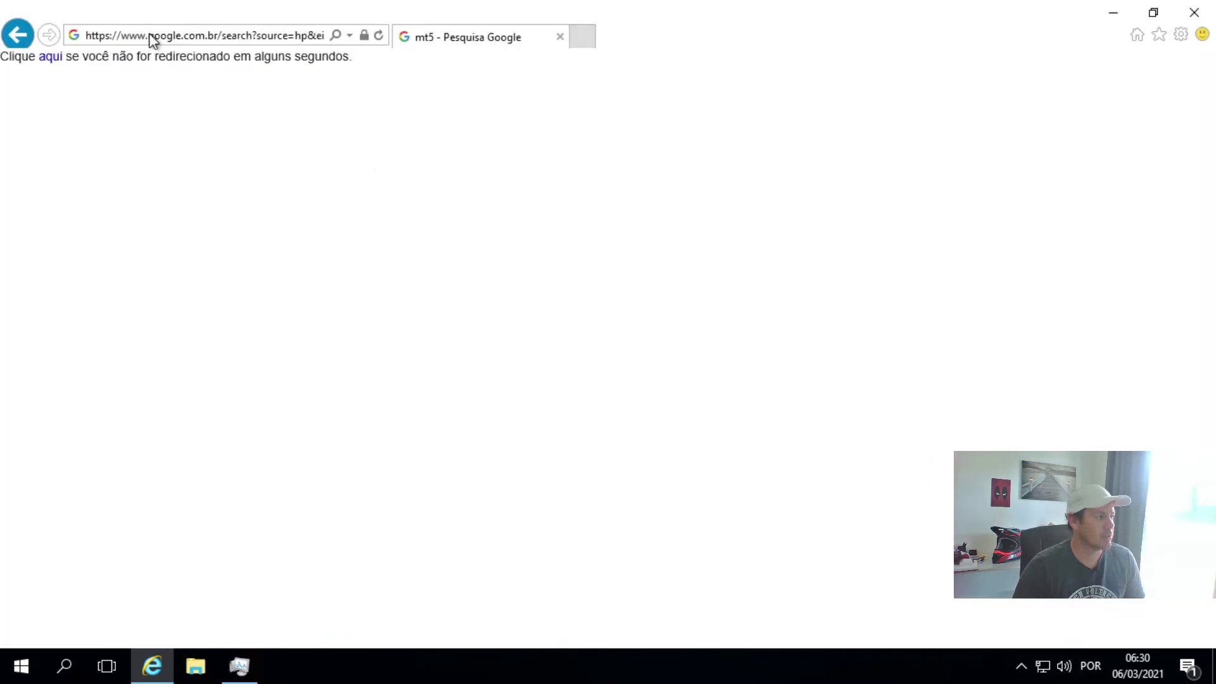
pyautogui.click(52, 58)
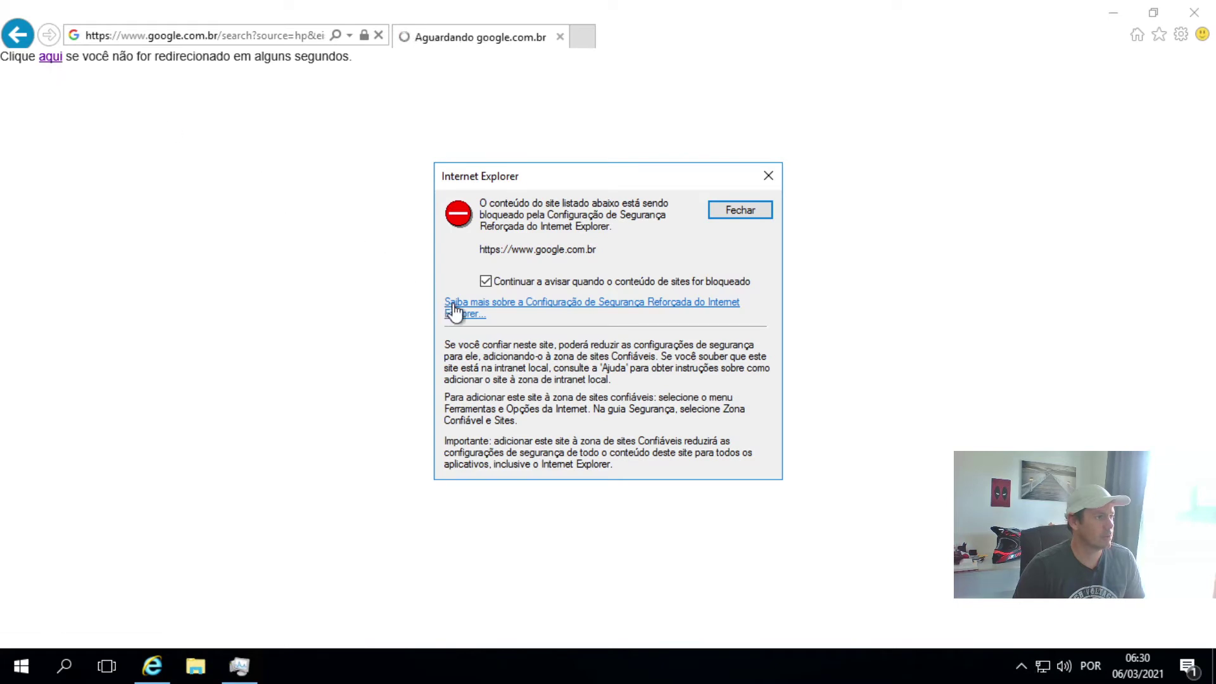
pyautogui.click(693, 308)
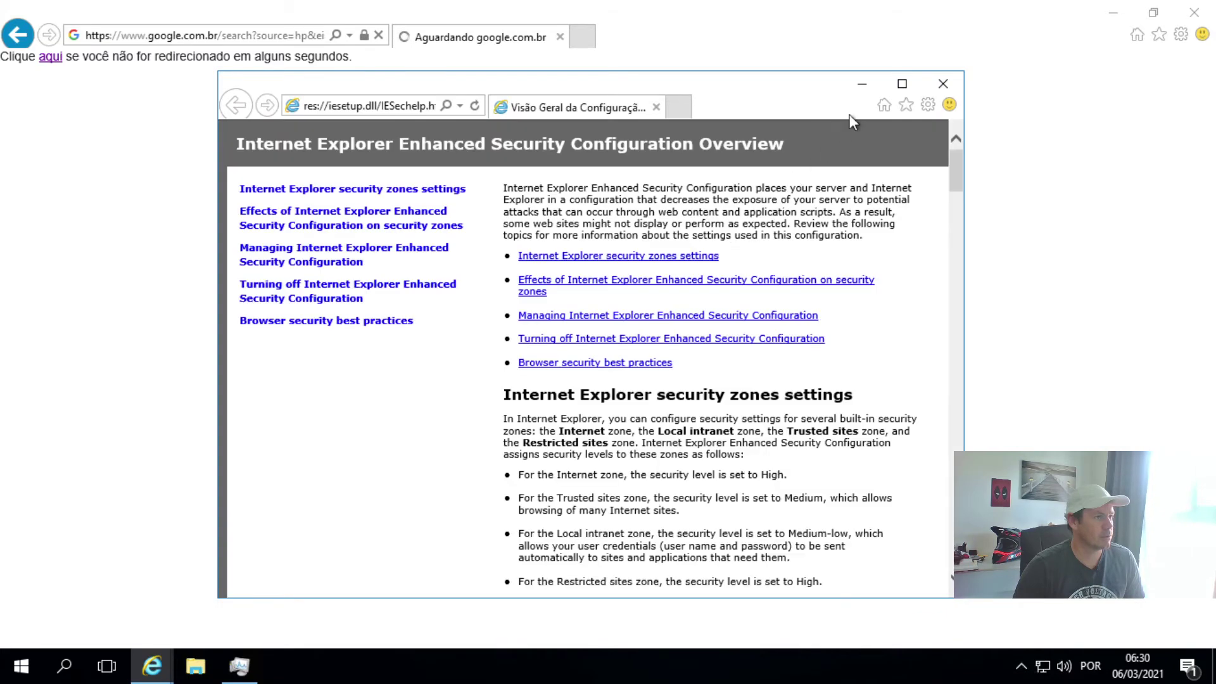
# Close the security help window and blocked-content warnings, and look through the mt5 search results for a download
pyautogui.click(940, 88)
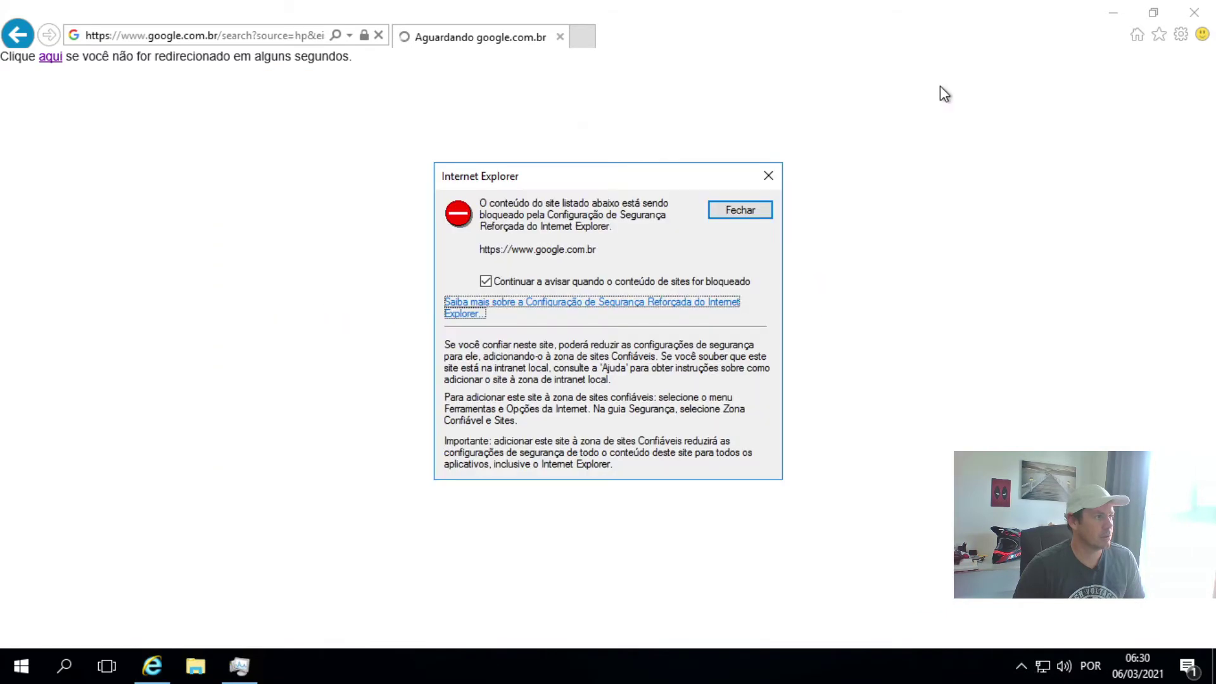
pyautogui.click(753, 213)
pyautogui.click(727, 212)
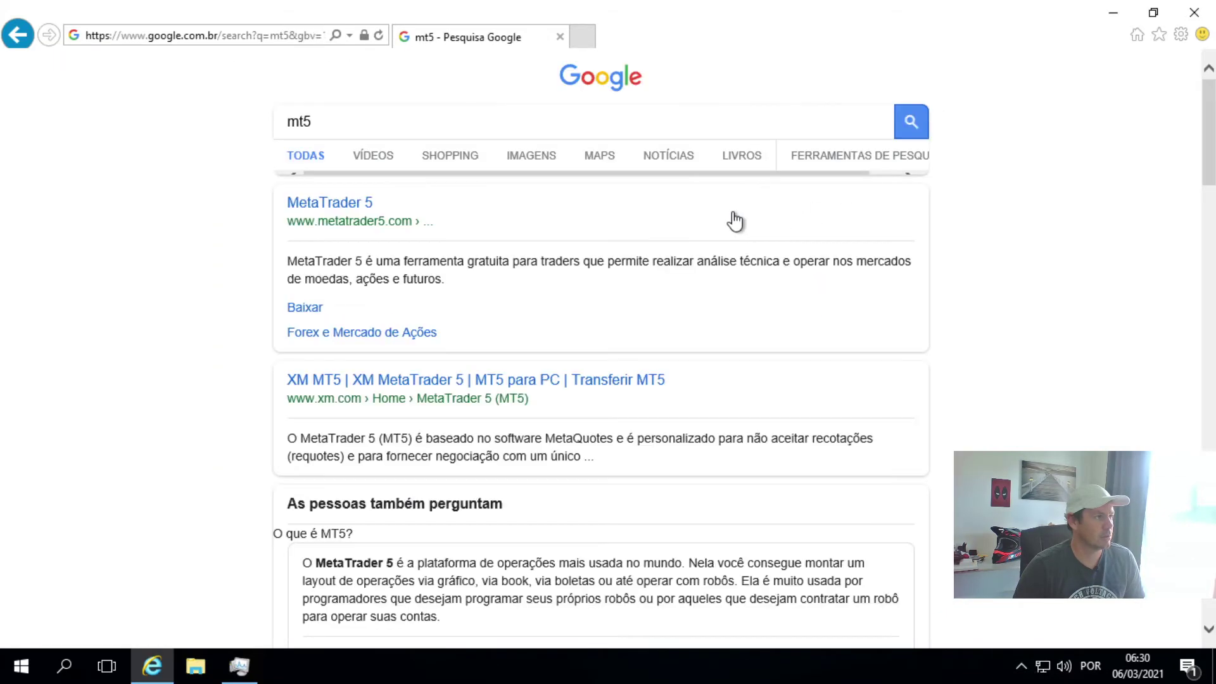
pyautogui.scroll(-1, 356, 385)
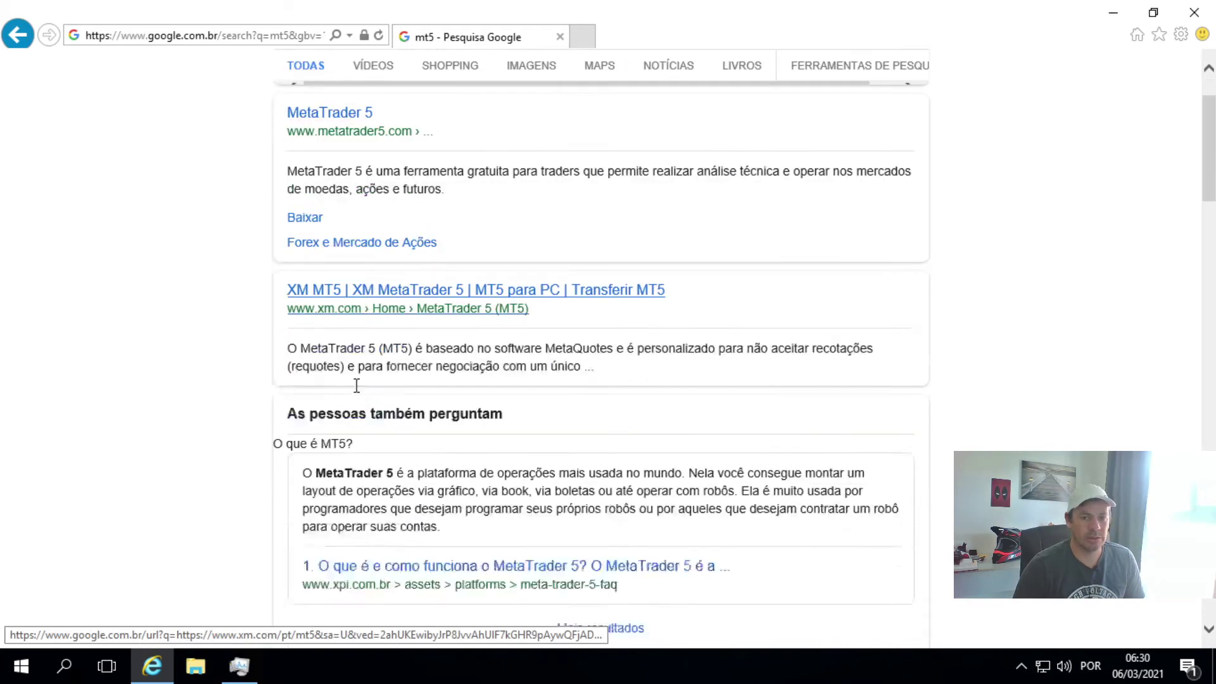
pyautogui.scroll(-2, 357, 384)
pyautogui.scroll(-4, 174, 456)
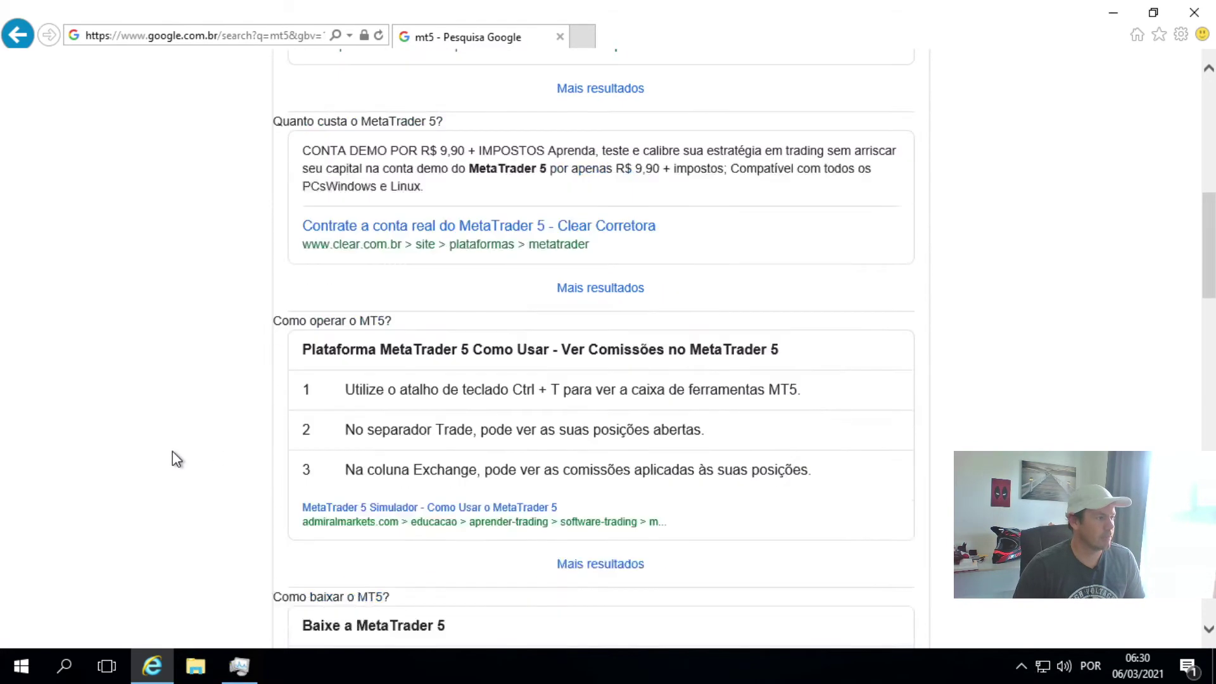
pyautogui.scroll(-3, 173, 451)
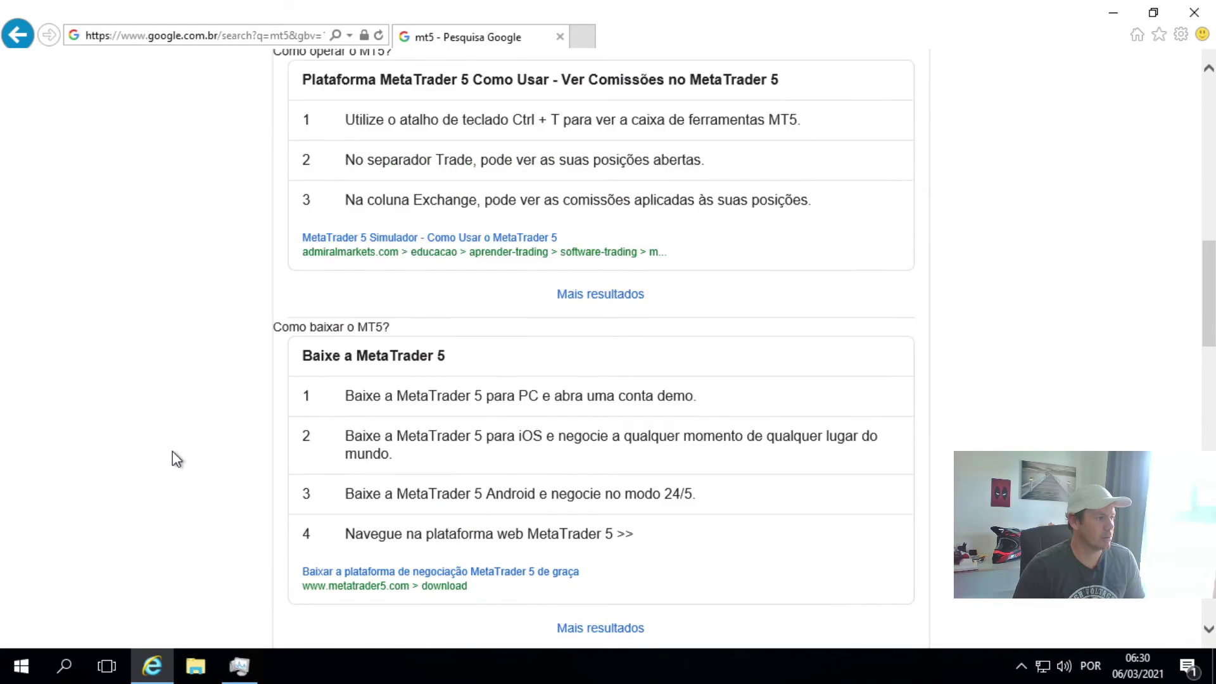
pyautogui.scroll(10, 173, 451)
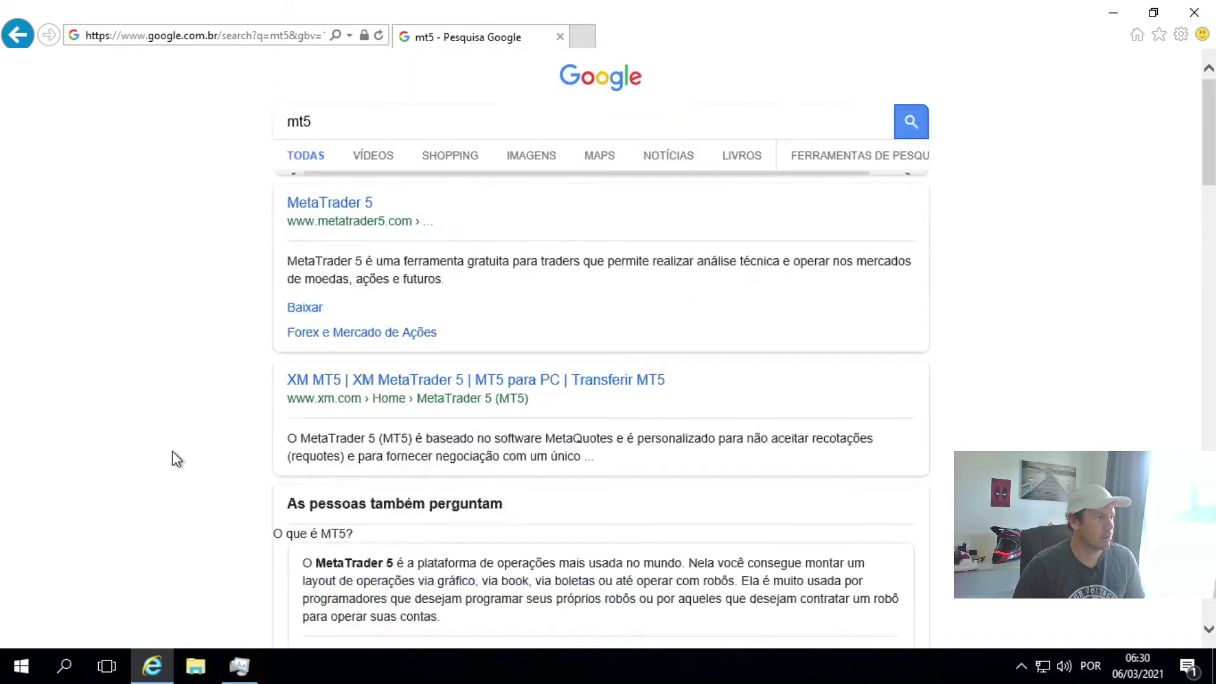
# Search Google for "mt5 baixar" and dismiss the blocked-content warning
pyautogui.click(354, 120)
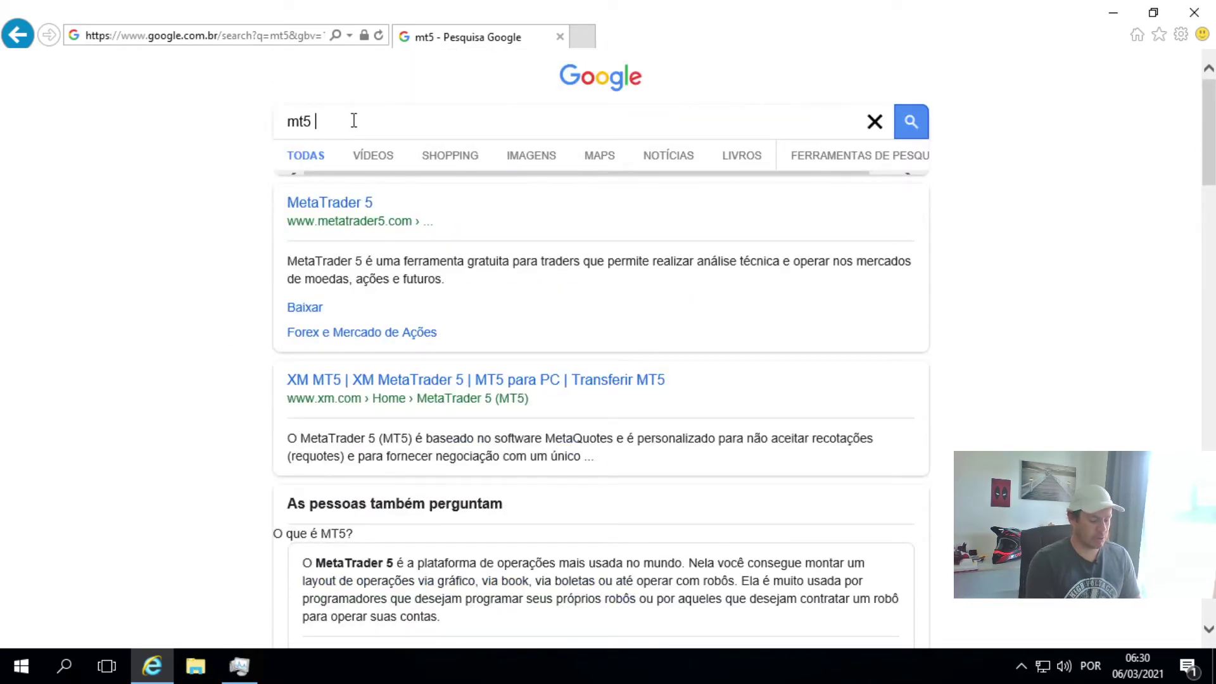
pyautogui.write('baixar')
pyautogui.press('Return')
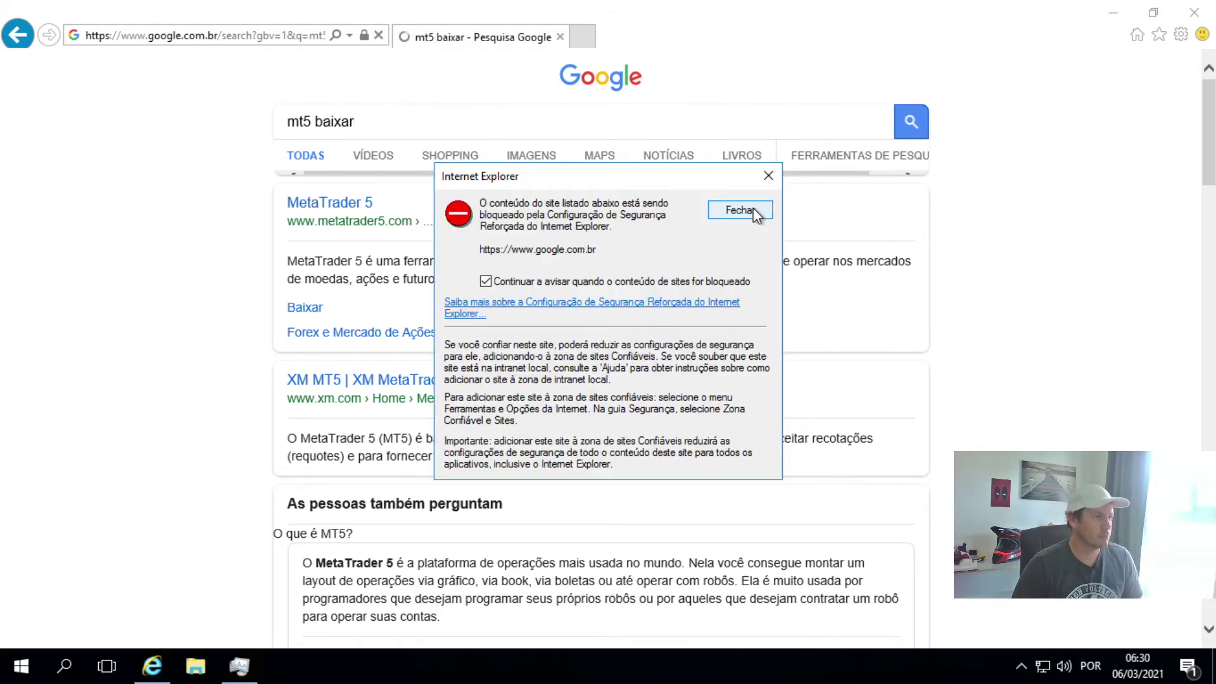
pyautogui.click(754, 209)
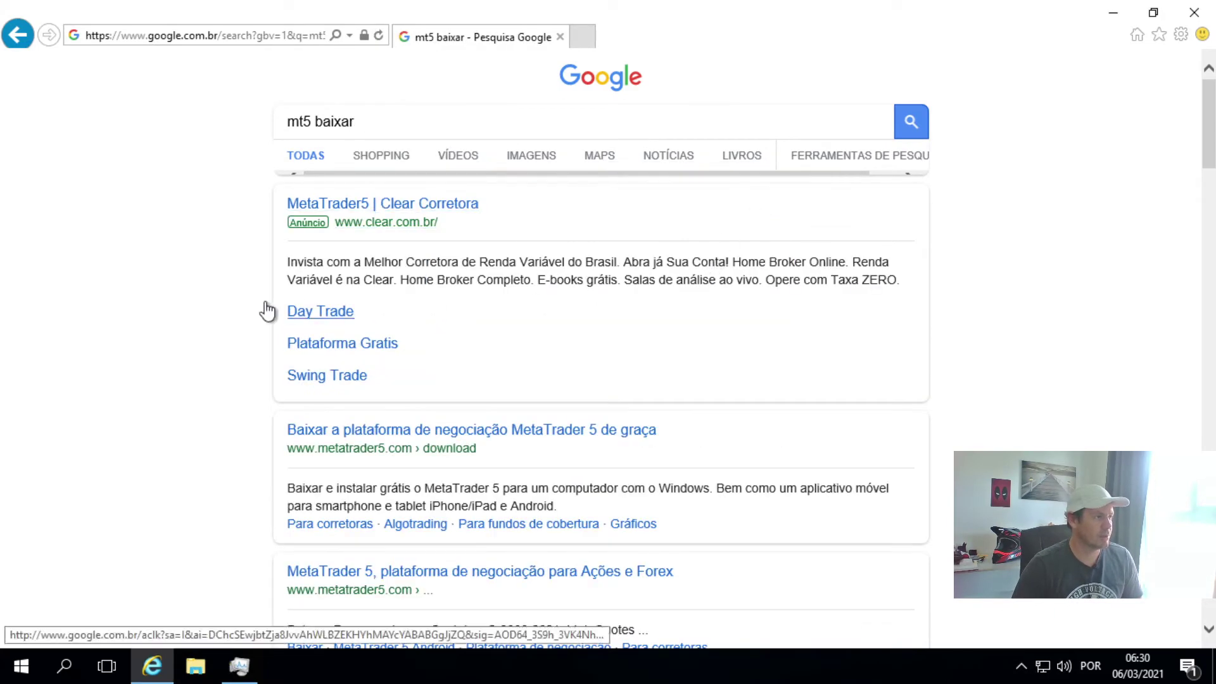
# Open the metatrader5.com download result and try to download MetaTrader 5 for PC, dismissing the security alerts
pyautogui.scroll(-1, 266, 310)
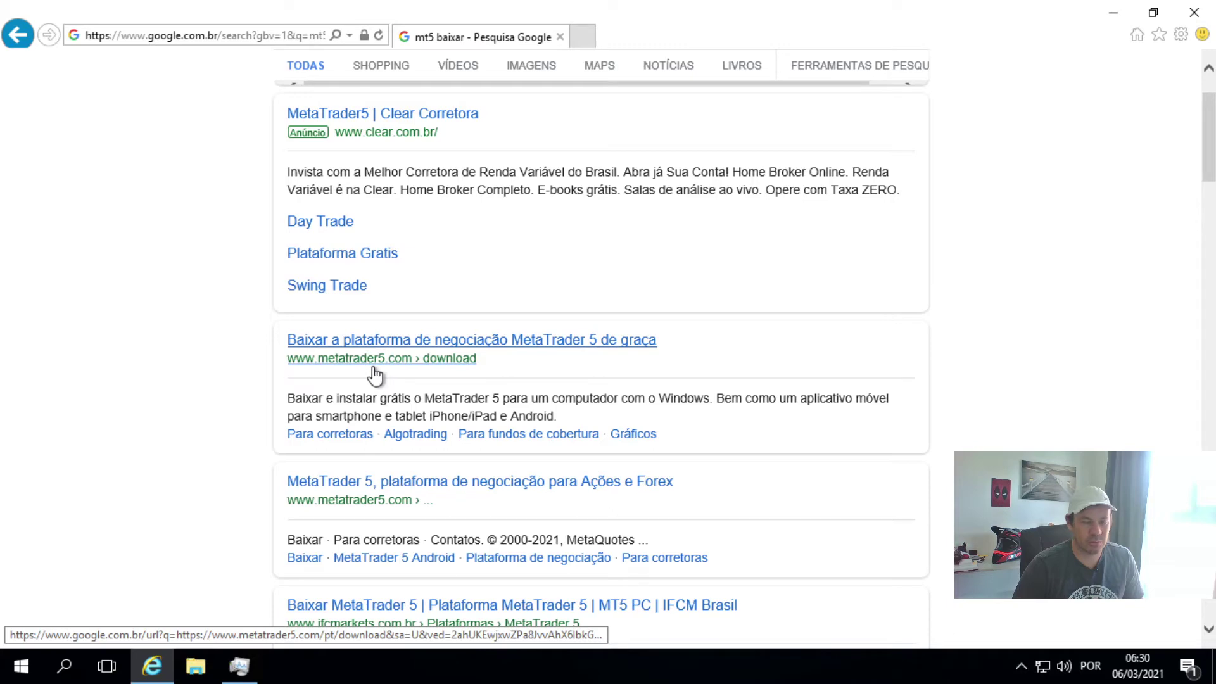
pyautogui.click(425, 350)
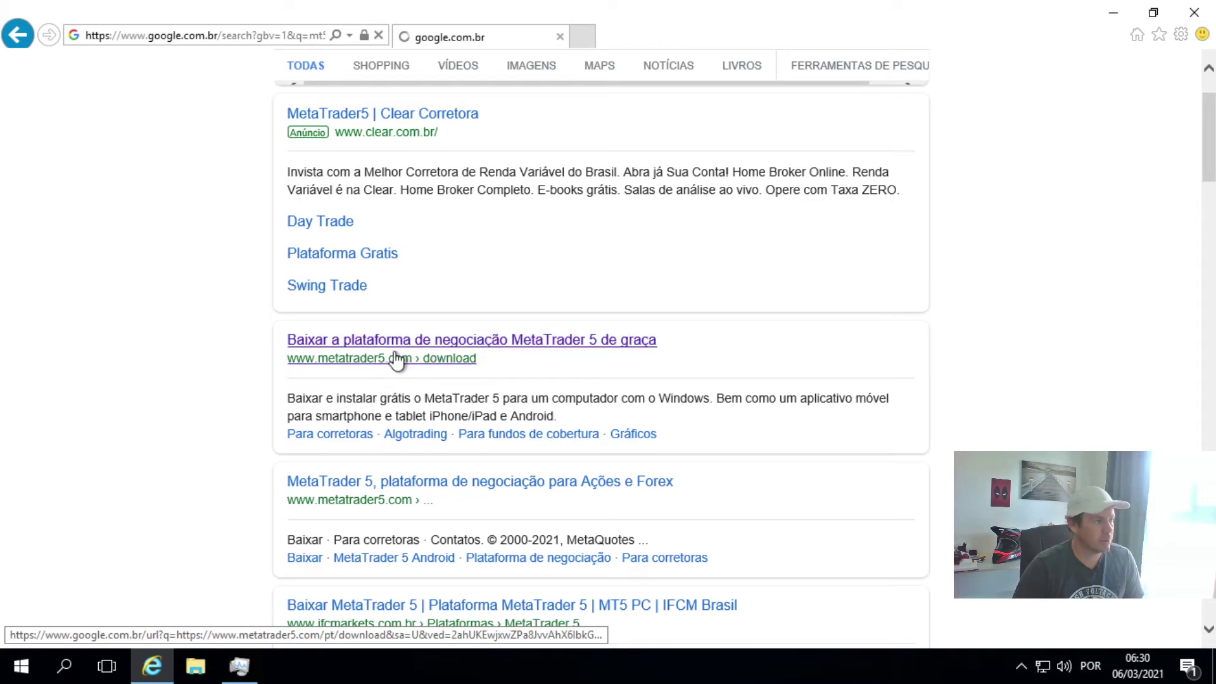
pyautogui.click(740, 211)
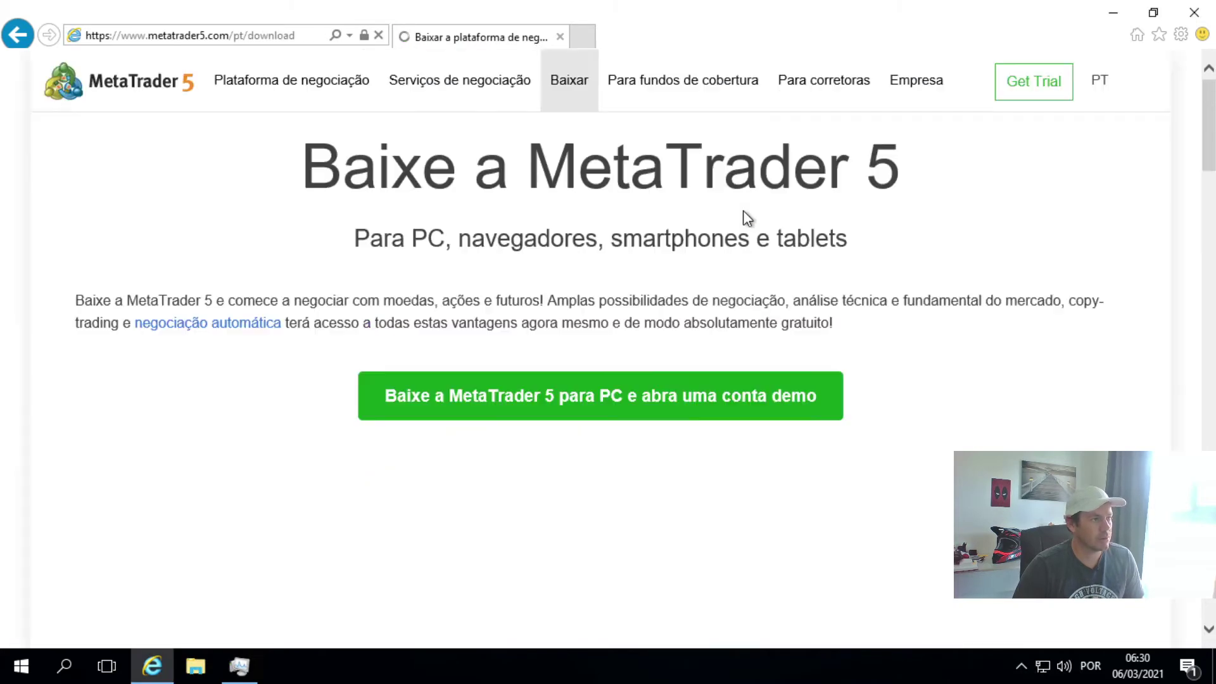
pyautogui.click(587, 403)
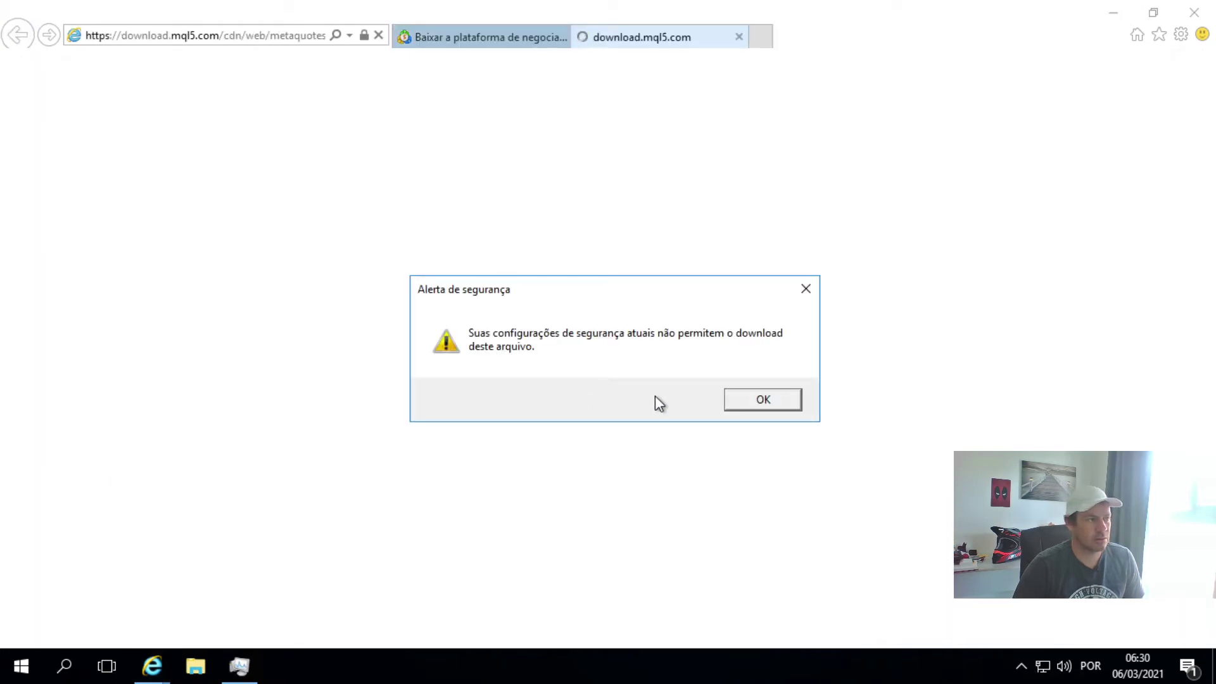
pyautogui.click(755, 405)
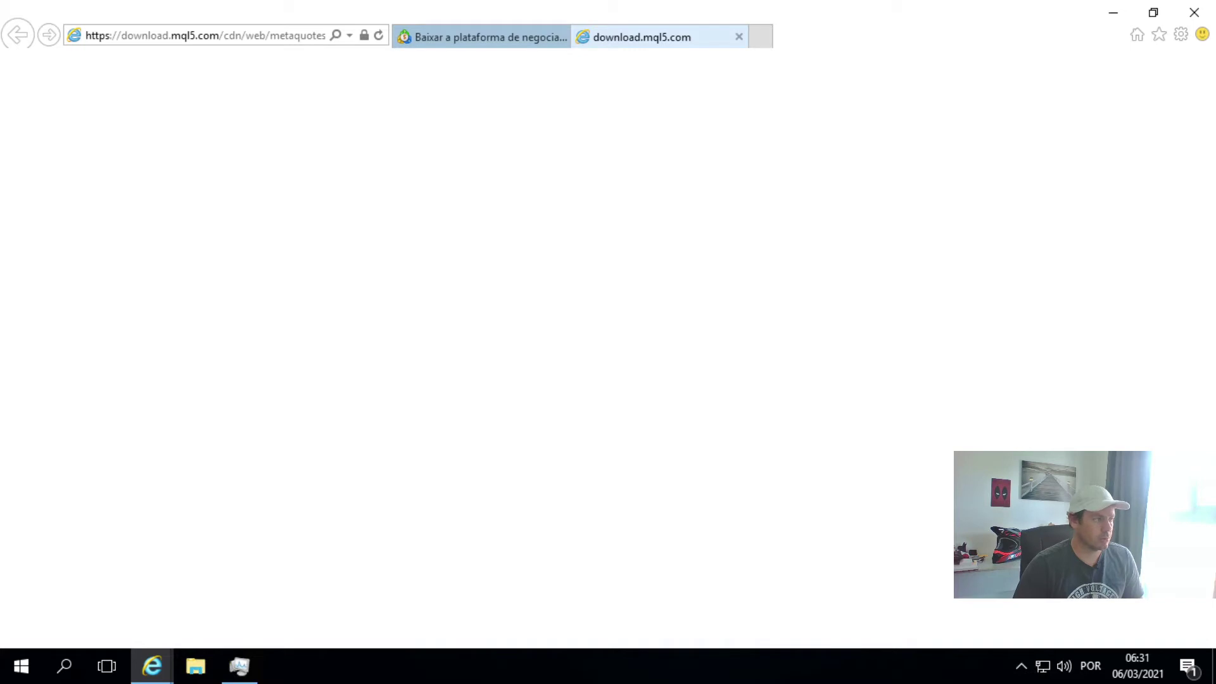
# Search Windows for "secu", open Windows Defender and close its what's-new notice
pyautogui.click(20, 664)
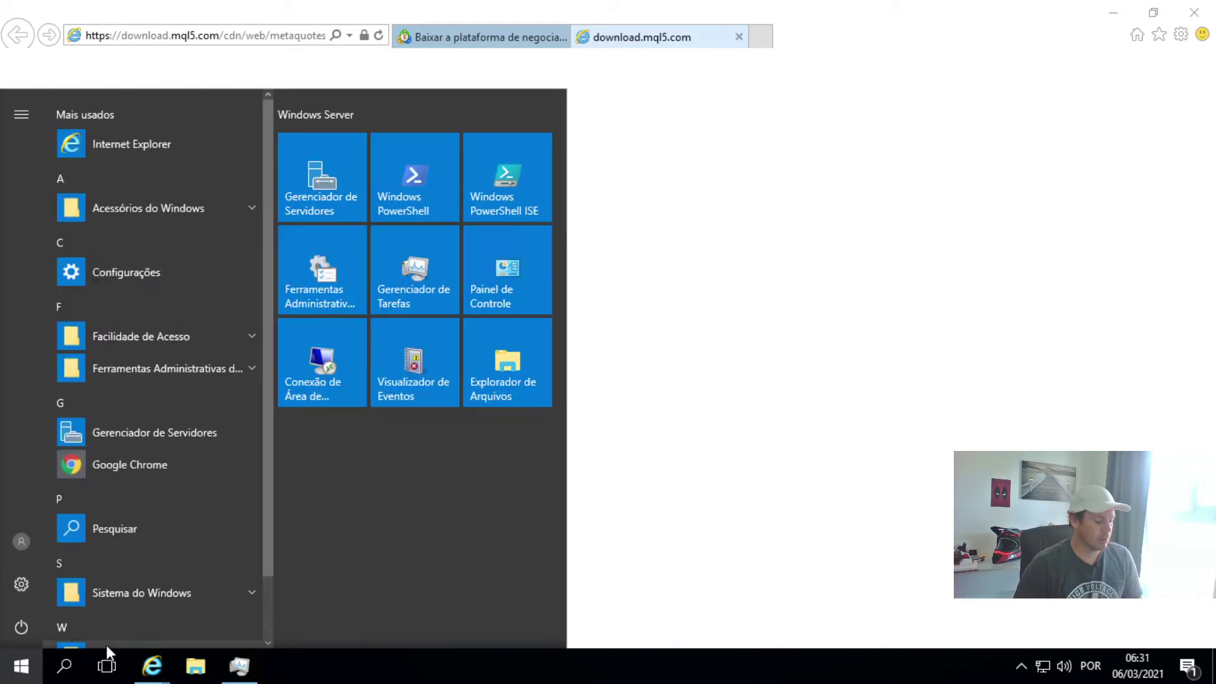
pyautogui.write('secu')
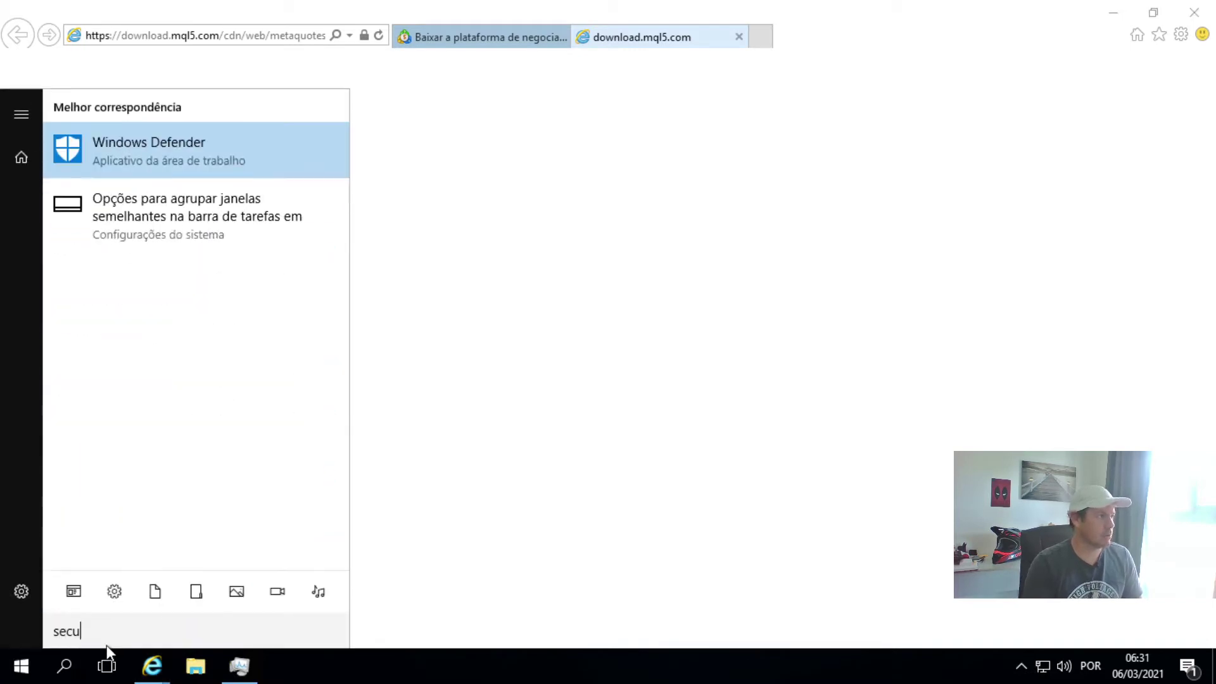
pyautogui.click(260, 171)
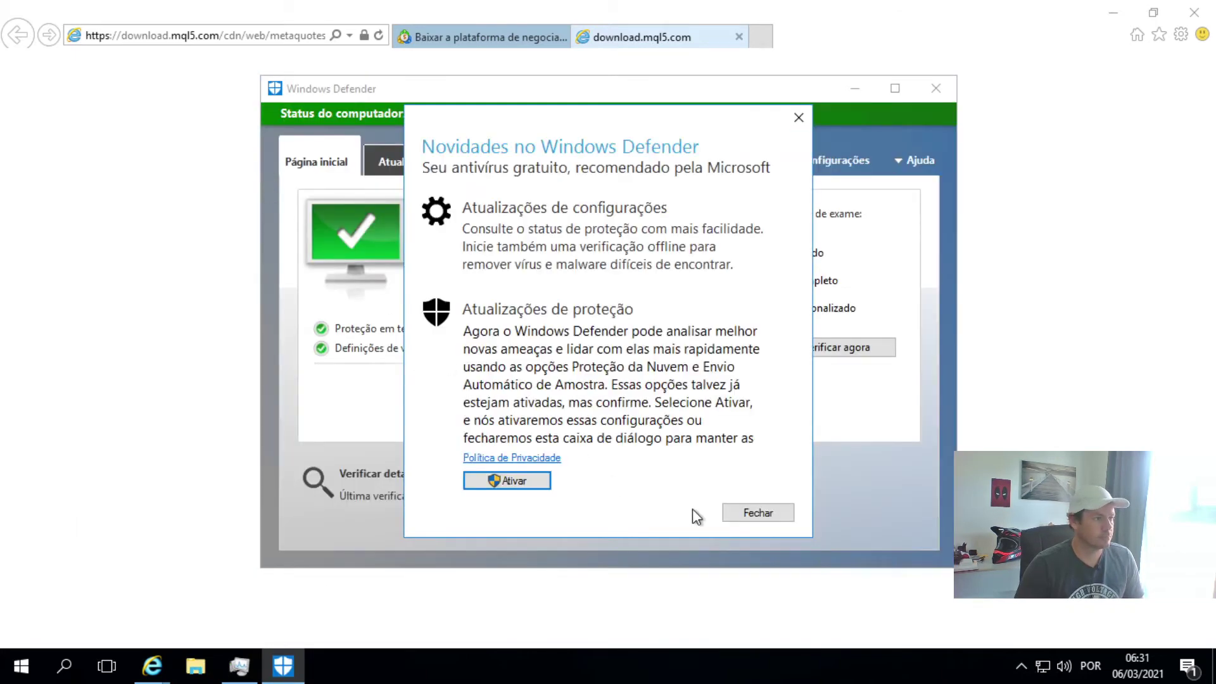
pyautogui.click(798, 119)
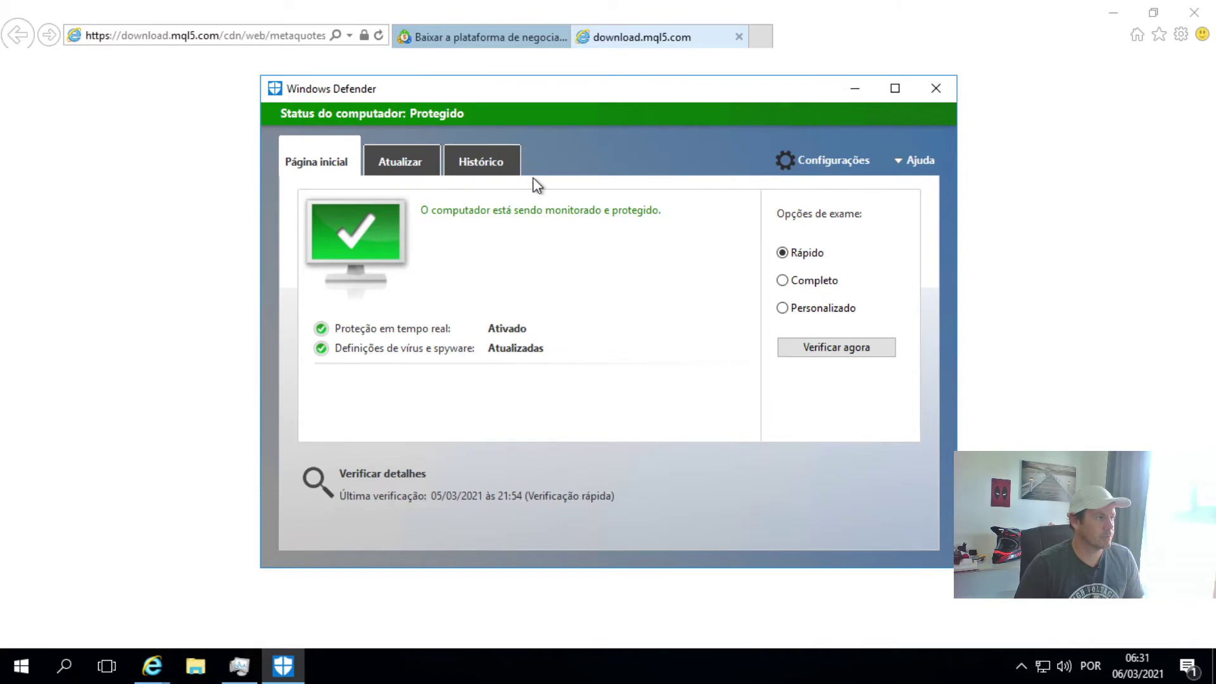
# Open the Windows Defender settings, read through them and search the system settings for "dow"
pyautogui.click(817, 163)
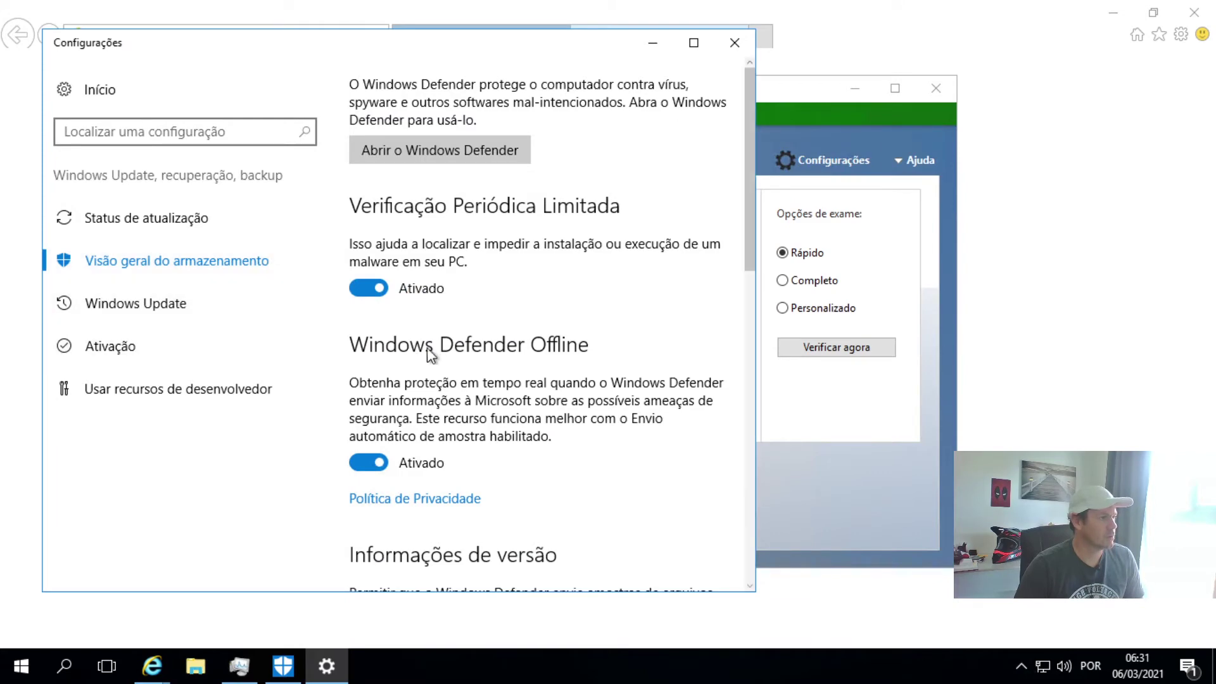
pyautogui.moveTo(746, 214); pyautogui.dragTo(767, 509)
pyautogui.click(238, 133)
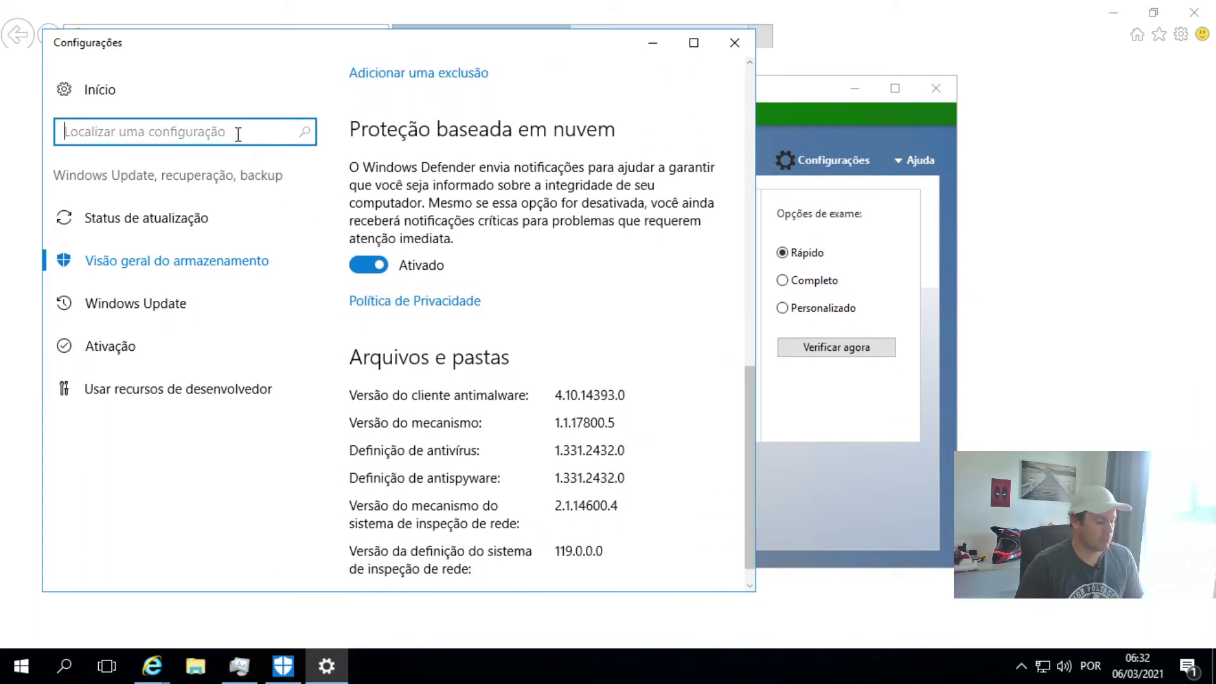
pyautogui.write('dow')
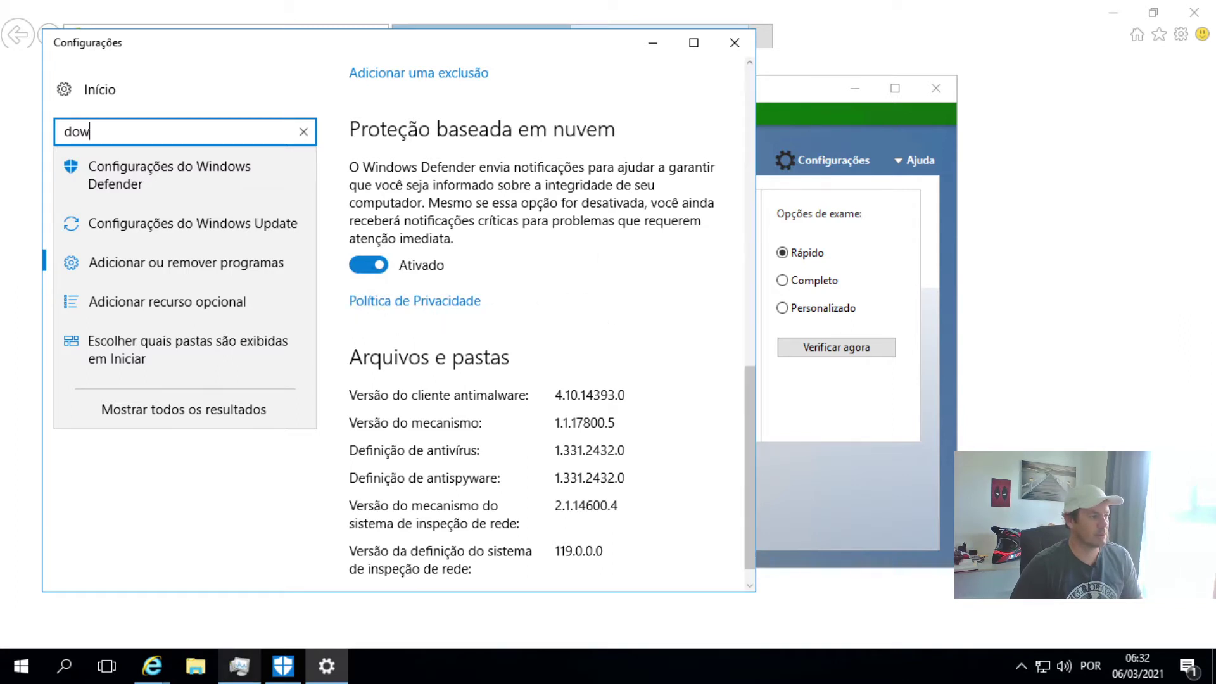
# Return to the download.mql5.com page in Internet Explorer and open the custom security level settings for the Internet zone
pyautogui.click(150, 665)
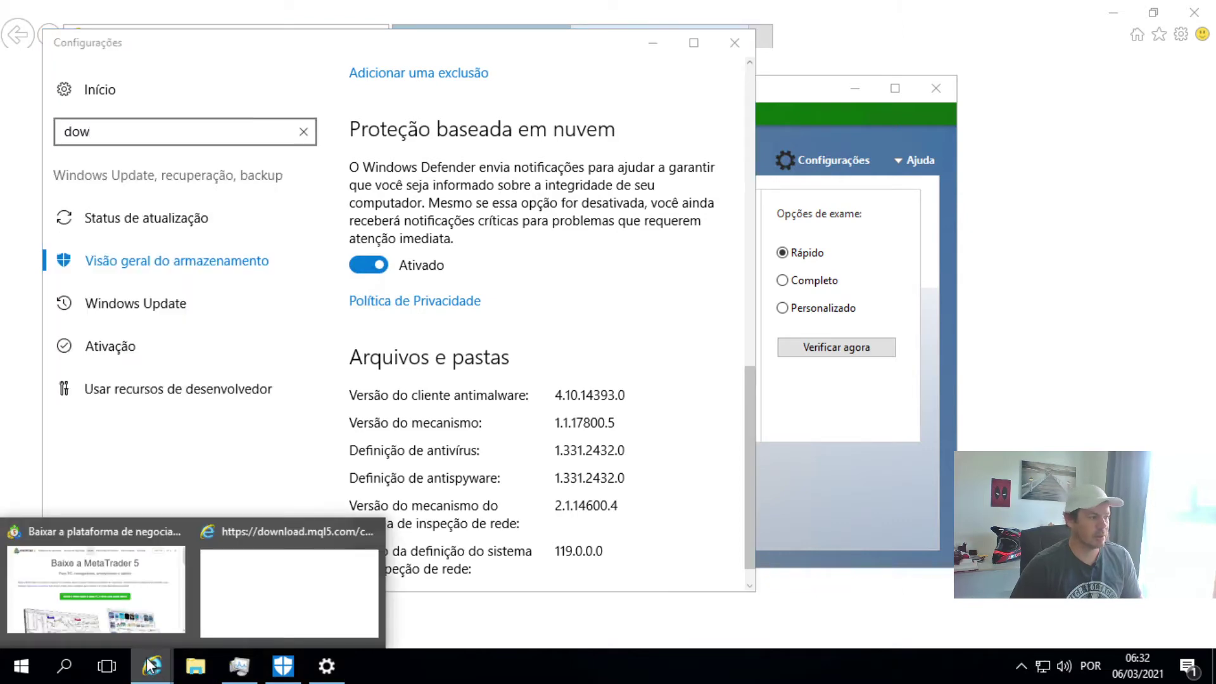
pyautogui.click(259, 576)
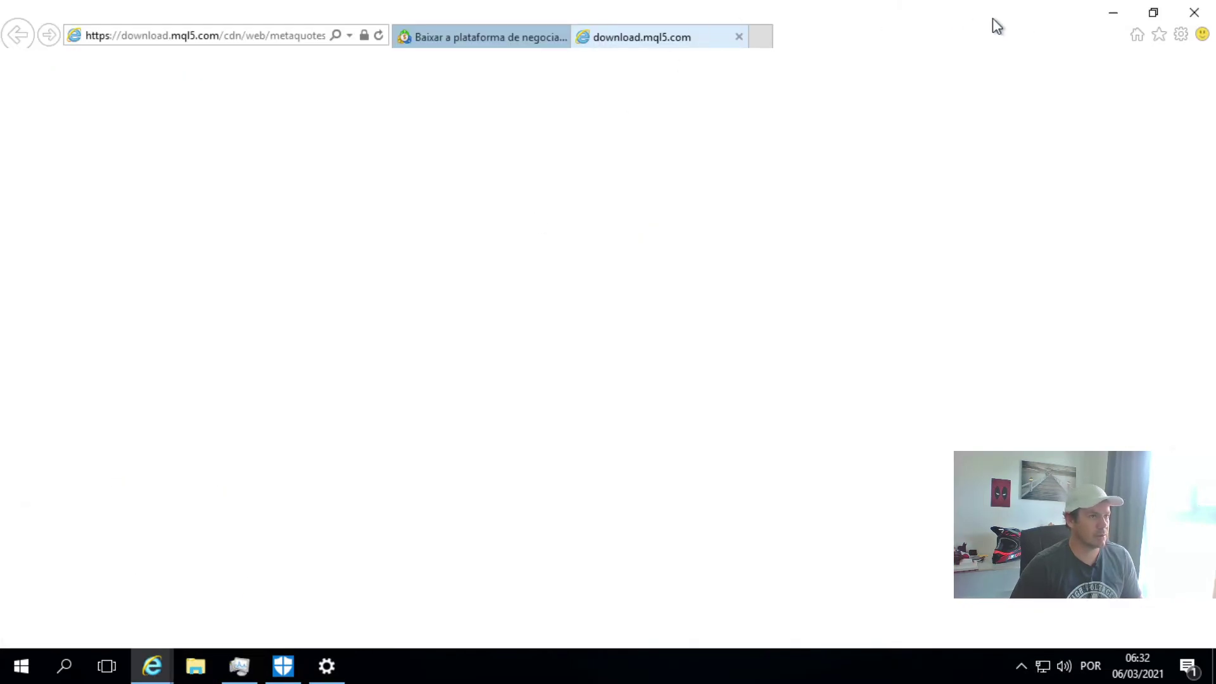
pyautogui.click(1181, 35)
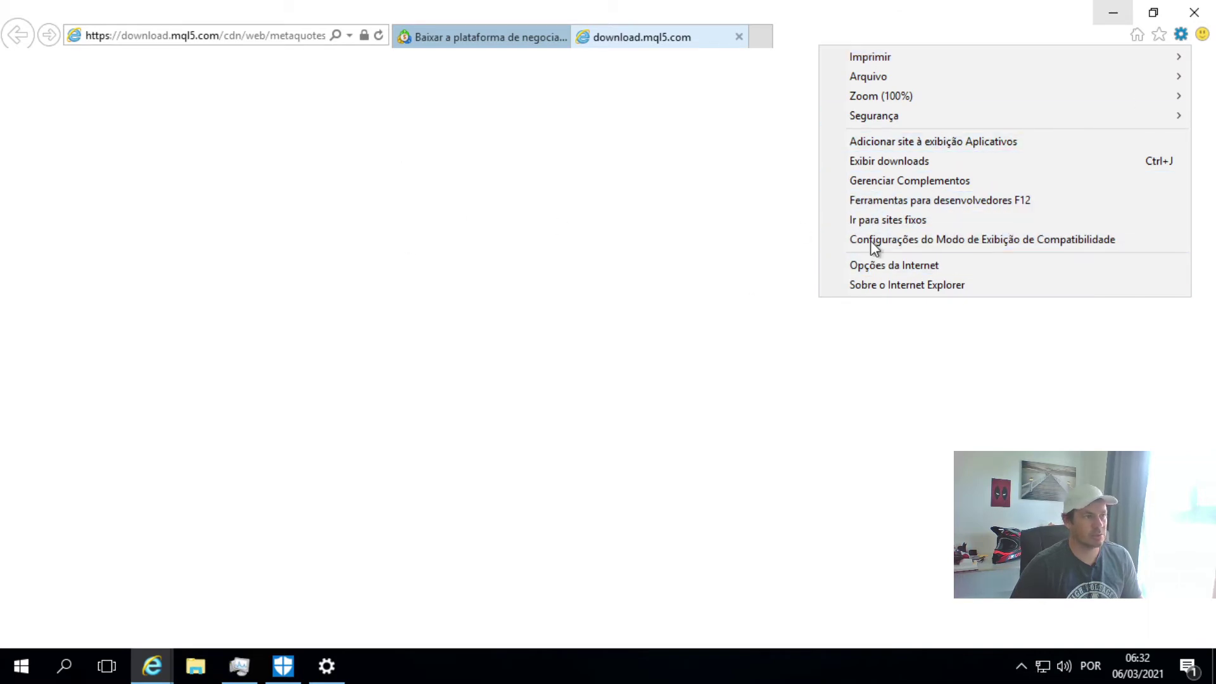
pyautogui.click(923, 270)
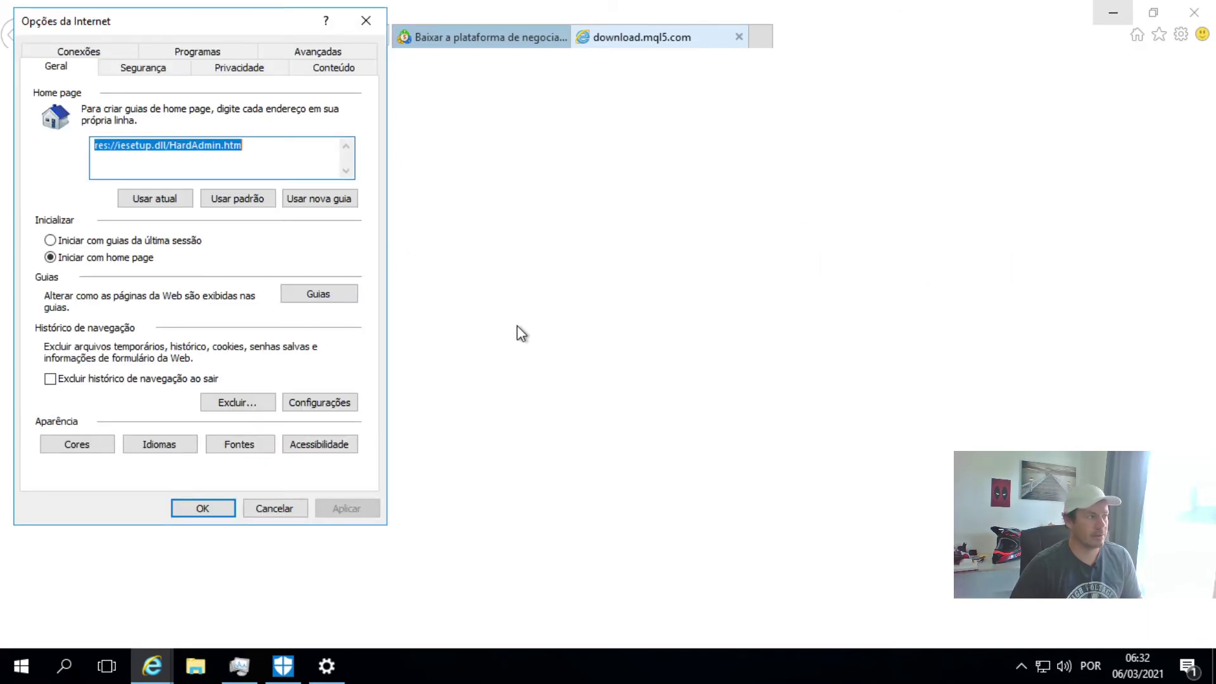
pyautogui.click(142, 67)
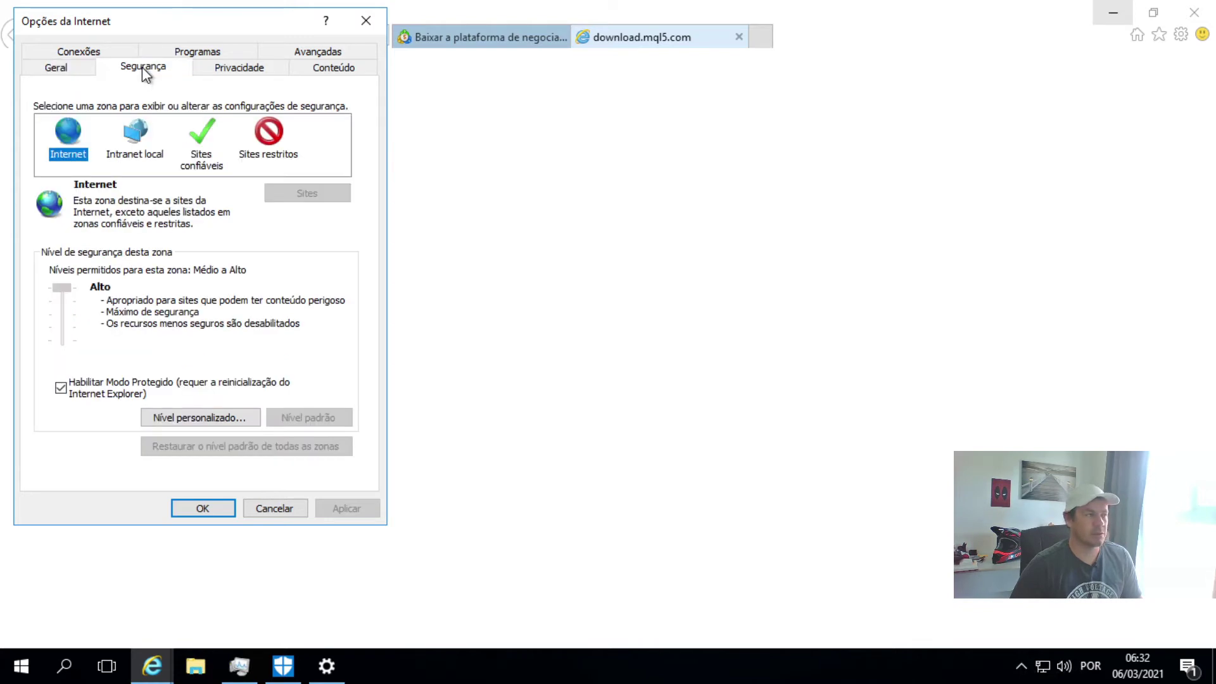
pyautogui.click(184, 418)
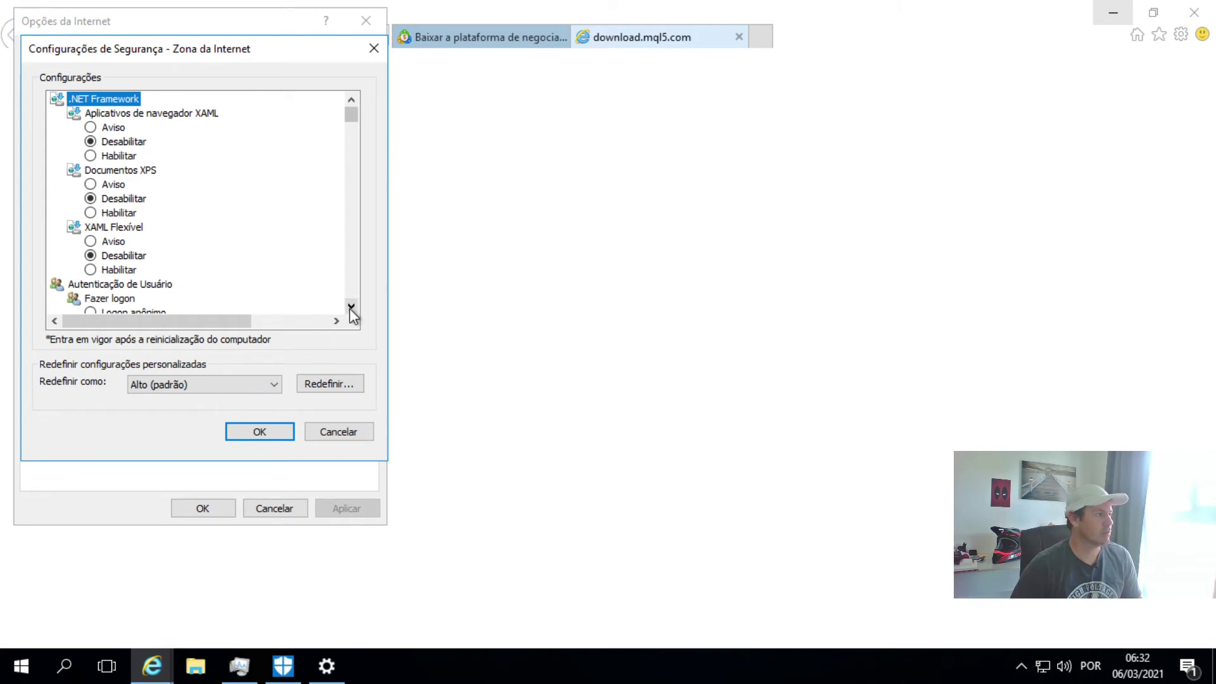
# Read through the Internet zone's custom security settings, from .NET Framework to the Miscelânea options, looking for a file download setting
pyautogui.moveTo(351, 307); pyautogui.dragTo(351, 307)
pyautogui.scroll(-5, 352, 285)
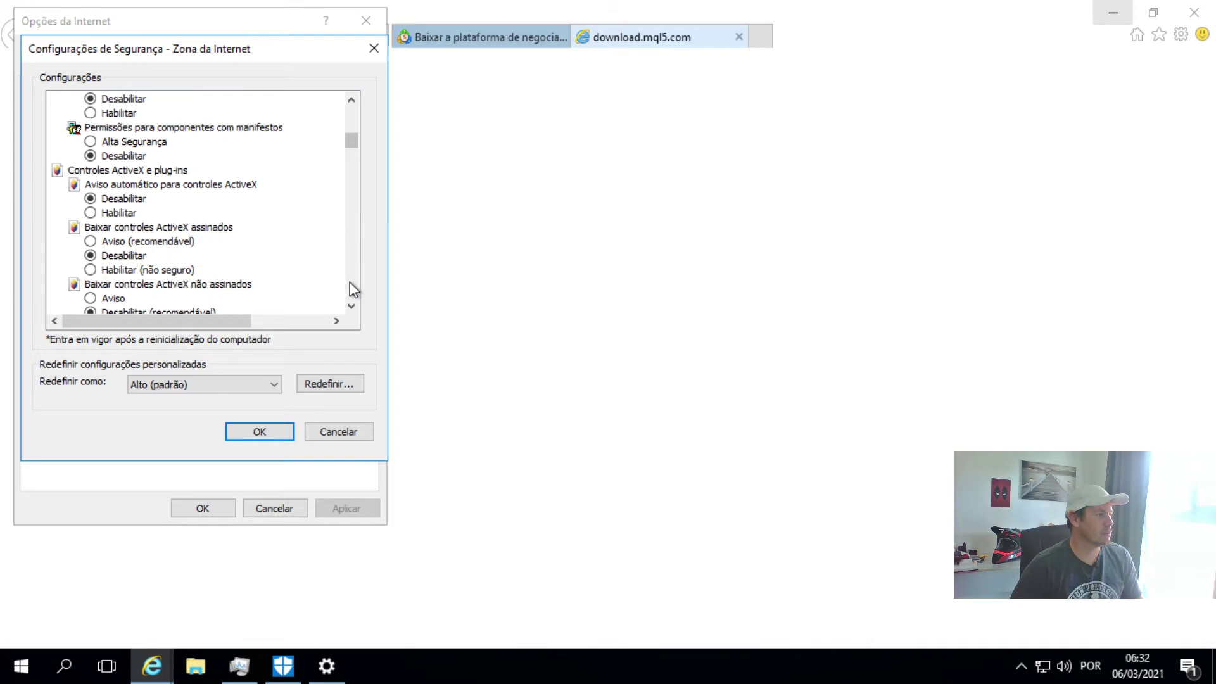
pyautogui.scroll(-5, 353, 290)
pyautogui.scroll(-12, 352, 290)
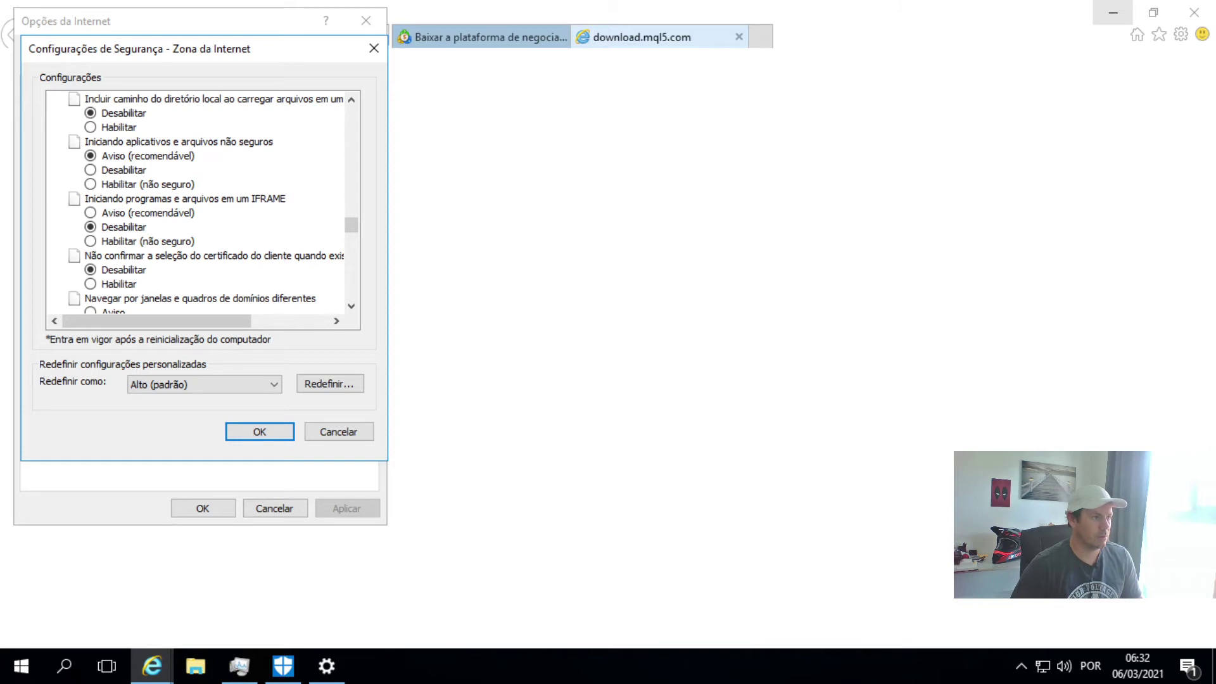
pyautogui.click(198, 204)
pyautogui.press('Down')
pyautogui.press('Down')
pyautogui.press('Down')
pyautogui.press('Down')
pyautogui.press('Down')
pyautogui.press('Down')
pyautogui.press('Down')
pyautogui.press('Down')
pyautogui.press('Down')
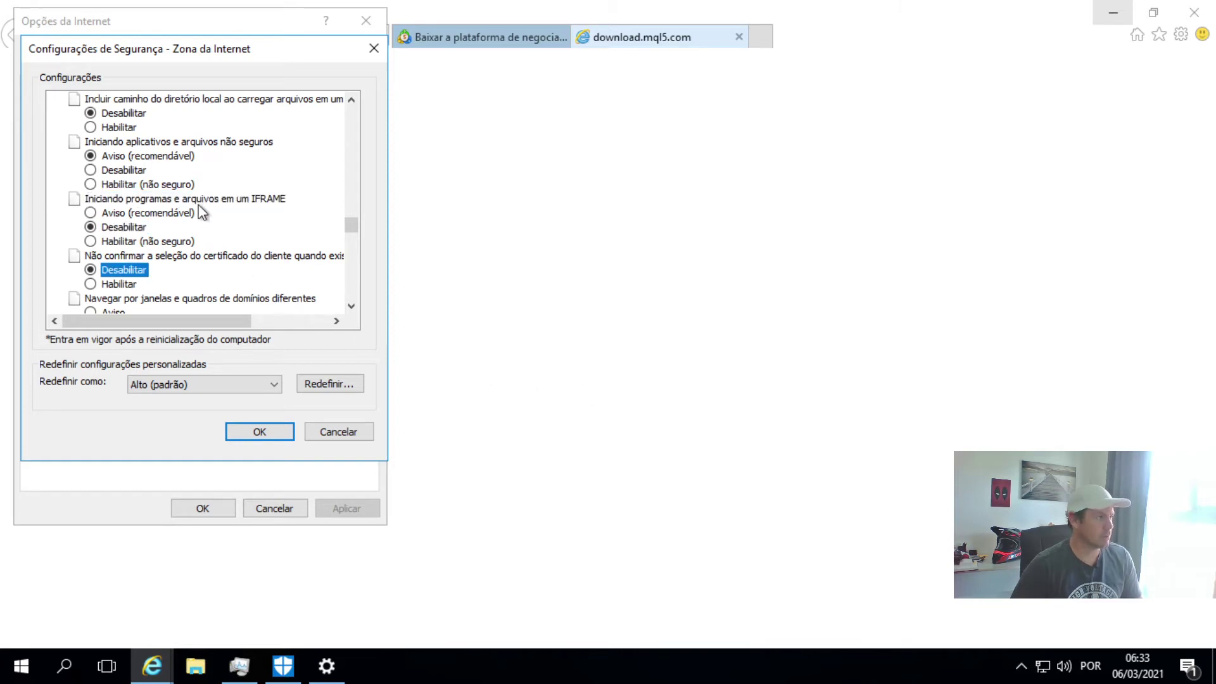
pyautogui.press('Down')
pyautogui.press('Down')
pyautogui.press('Down')
pyautogui.press('Down')
pyautogui.press('Down')
pyautogui.press('Down')
pyautogui.press('Down')
pyautogui.press('Down')
pyautogui.press('Down')
pyautogui.scroll(20, 216, 209)
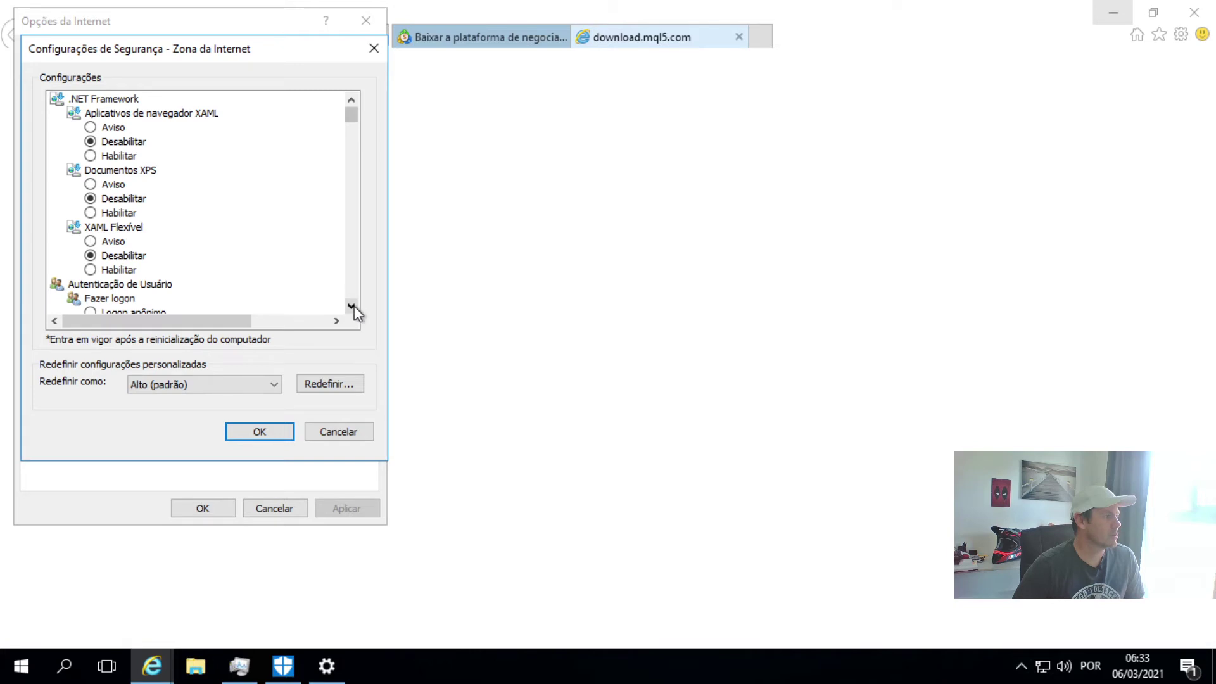
# Go through the whole Internet zone settings list again, check the available reset levels and leave the custom settings without saving
pyautogui.scroll(-5, 353, 304)
pyautogui.scroll(-10, 352, 285)
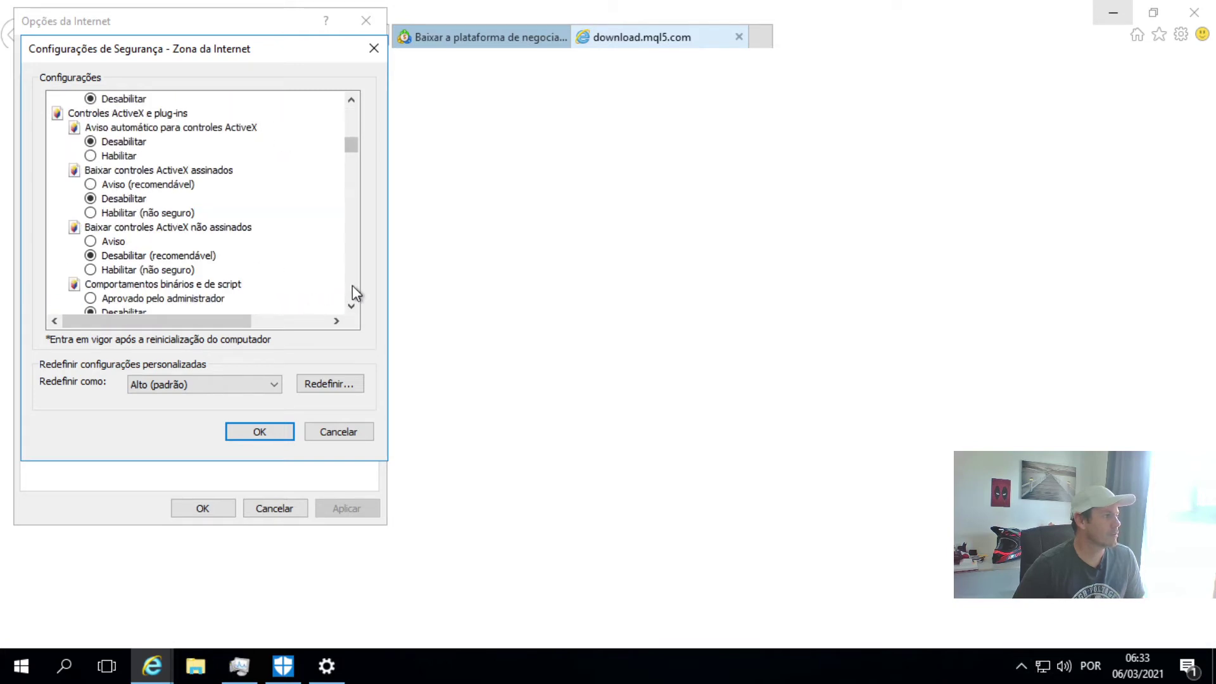
pyautogui.scroll(5, 354, 139)
pyautogui.scroll(-15, 351, 285)
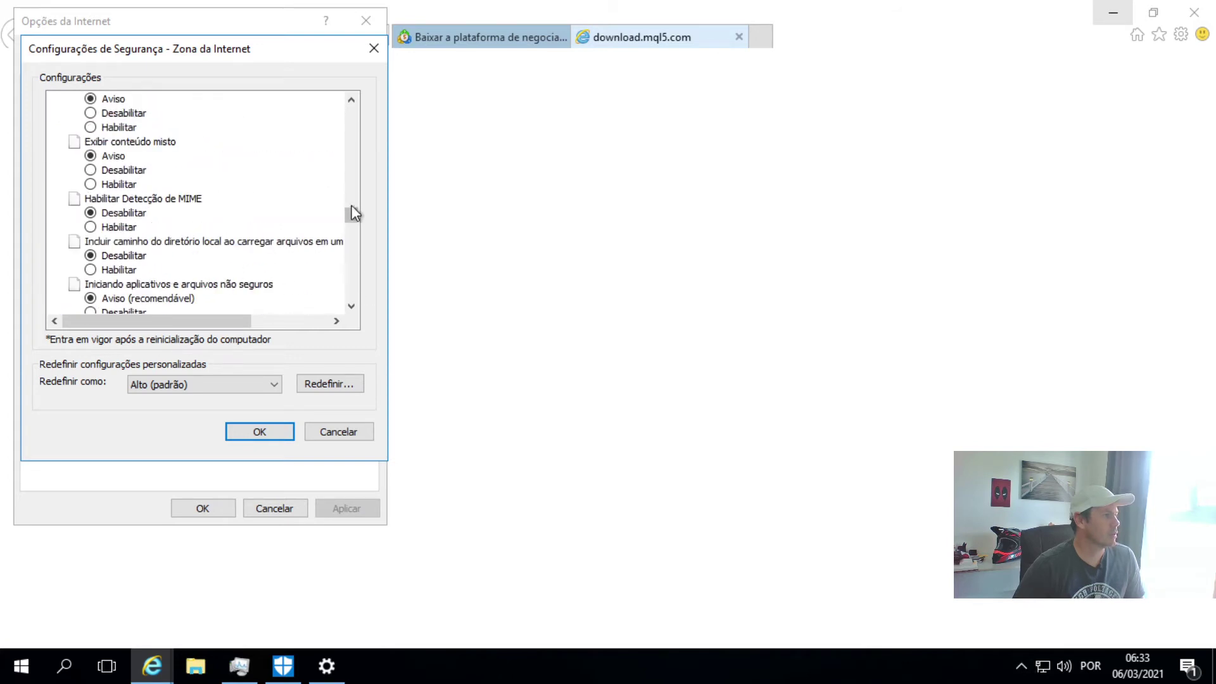
pyautogui.moveTo(352, 205); pyautogui.dragTo(347, 302)
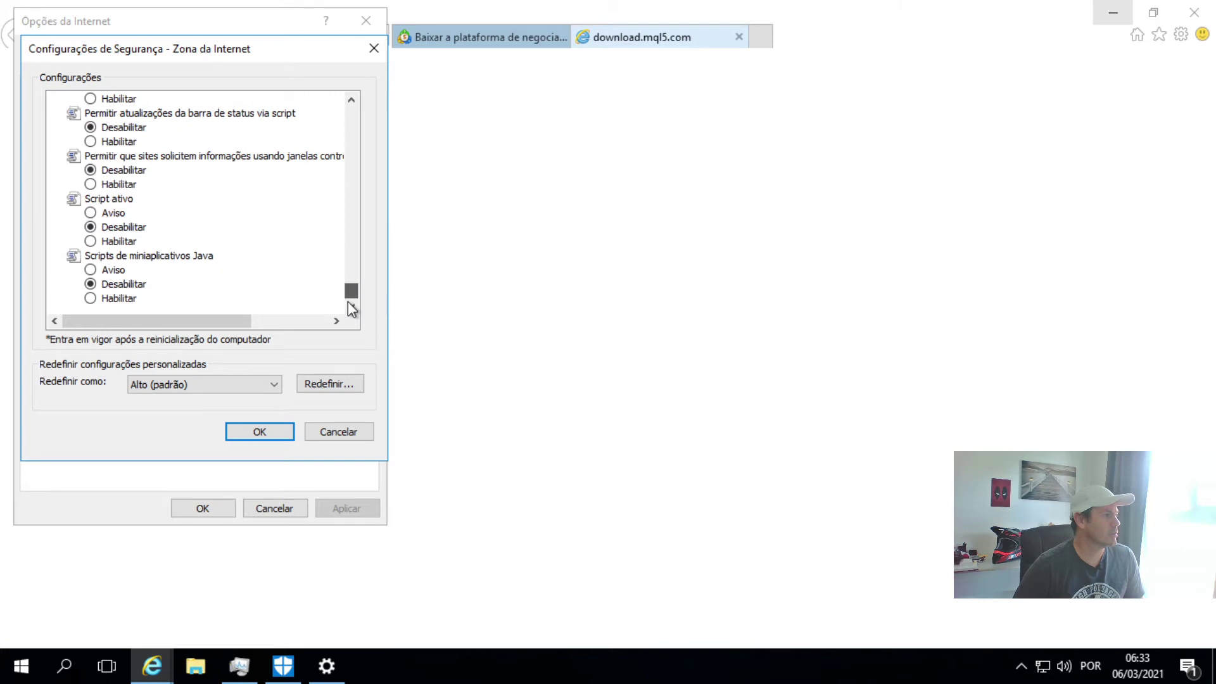
pyautogui.moveTo(349, 293); pyautogui.dragTo(347, 108)
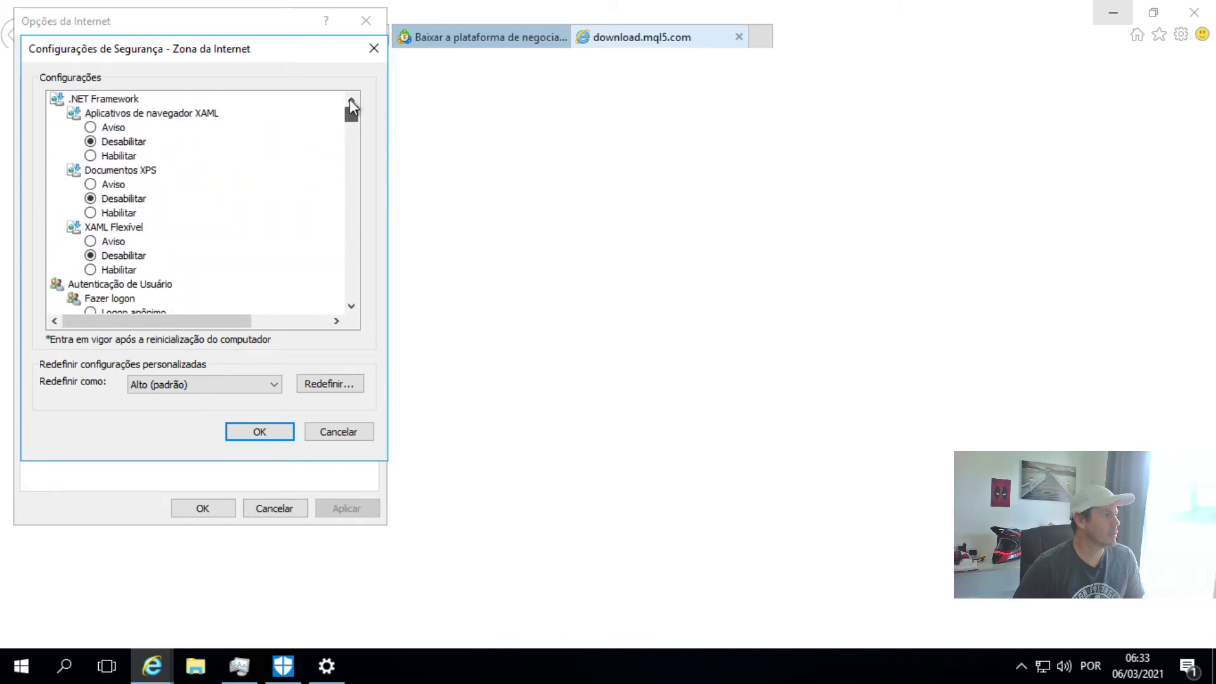
pyautogui.click(241, 386)
pyautogui.click(241, 385)
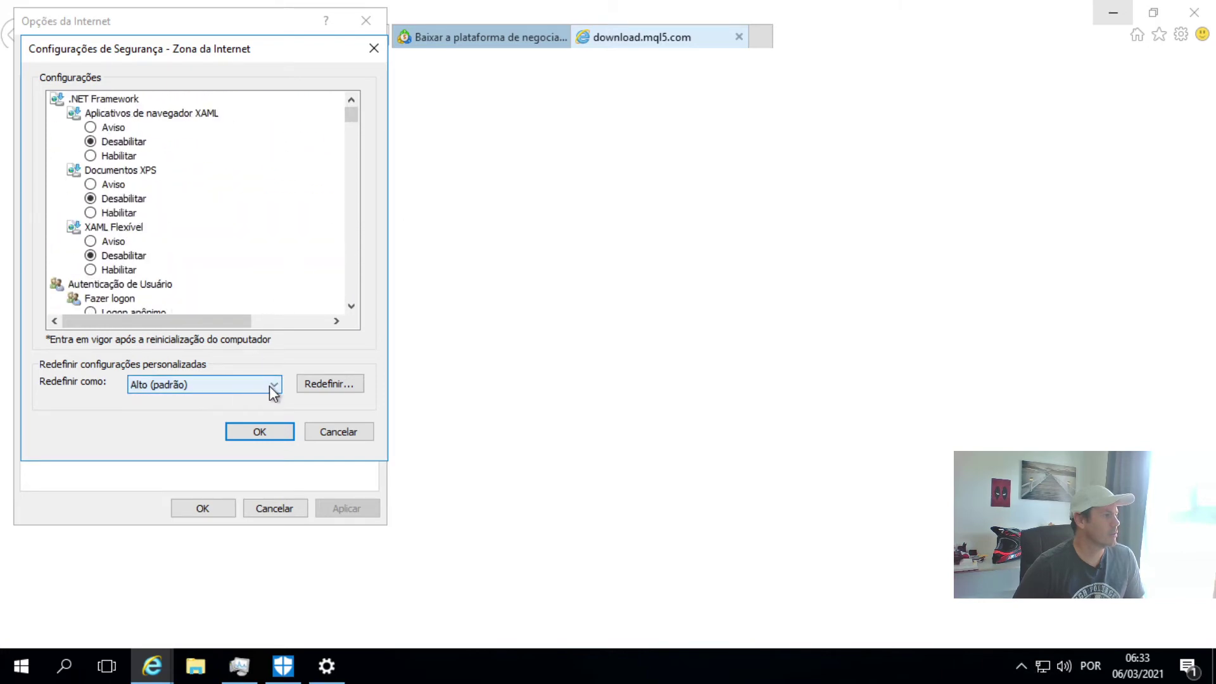
pyautogui.click(327, 433)
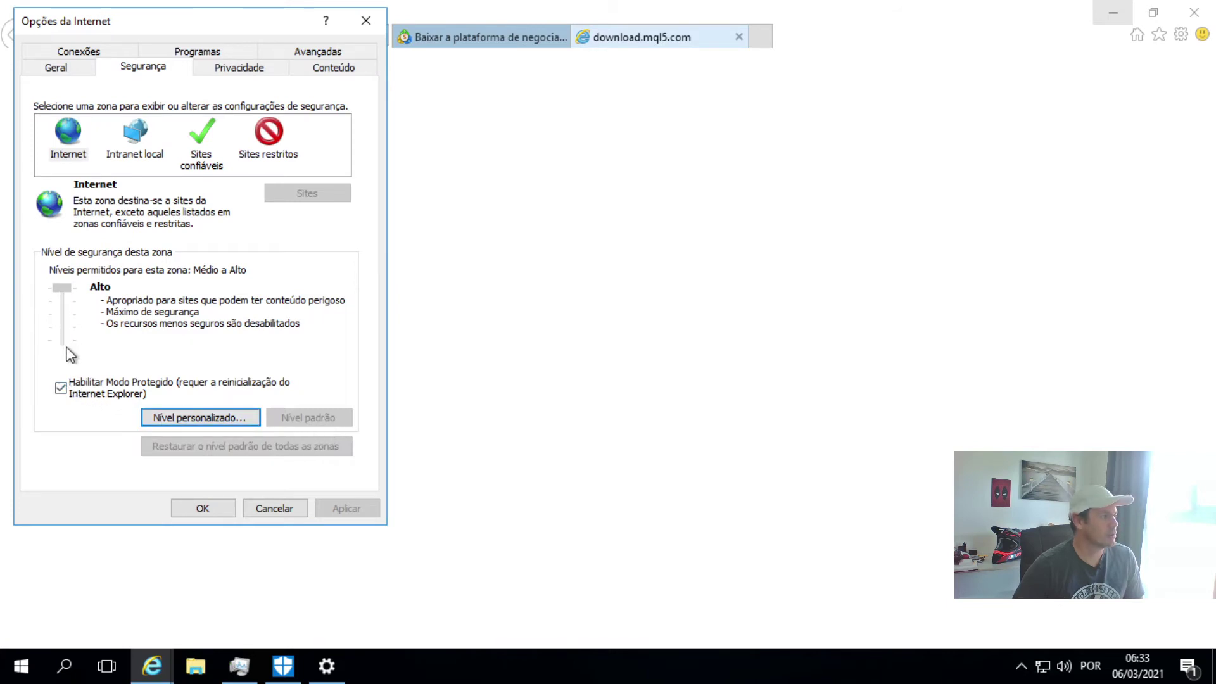
# Turn off Protected Mode for the Internet zone and look through its custom security settings again
pyautogui.click(61, 388)
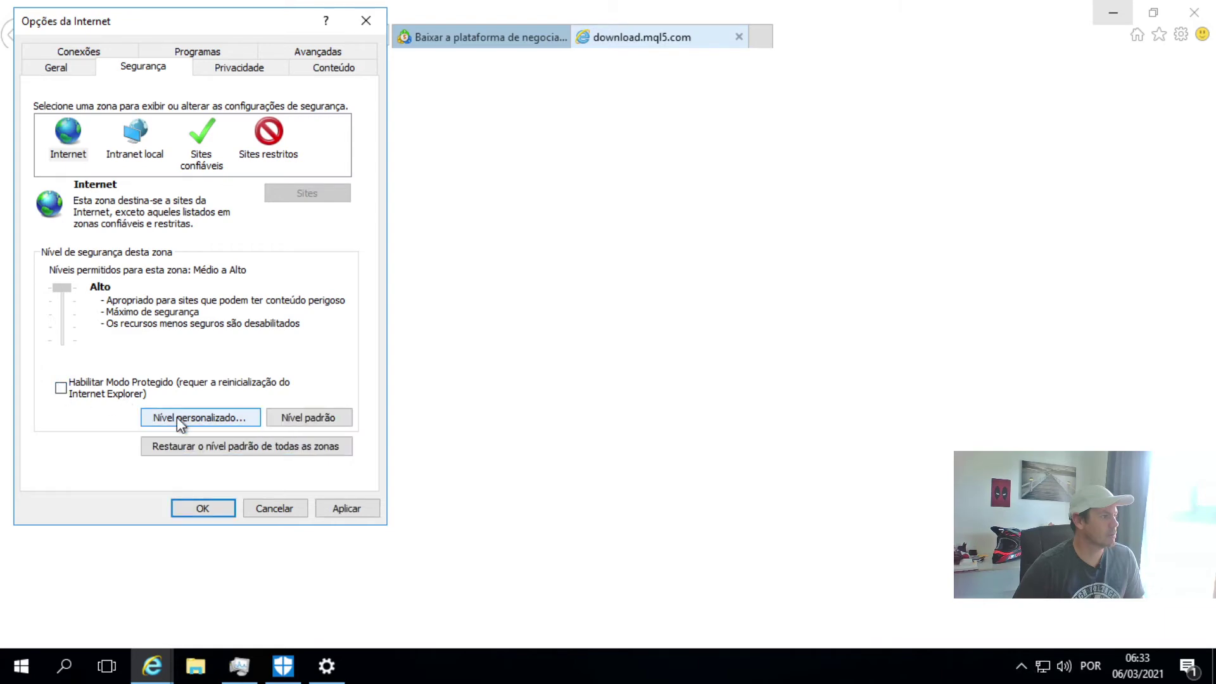
pyautogui.click(238, 418)
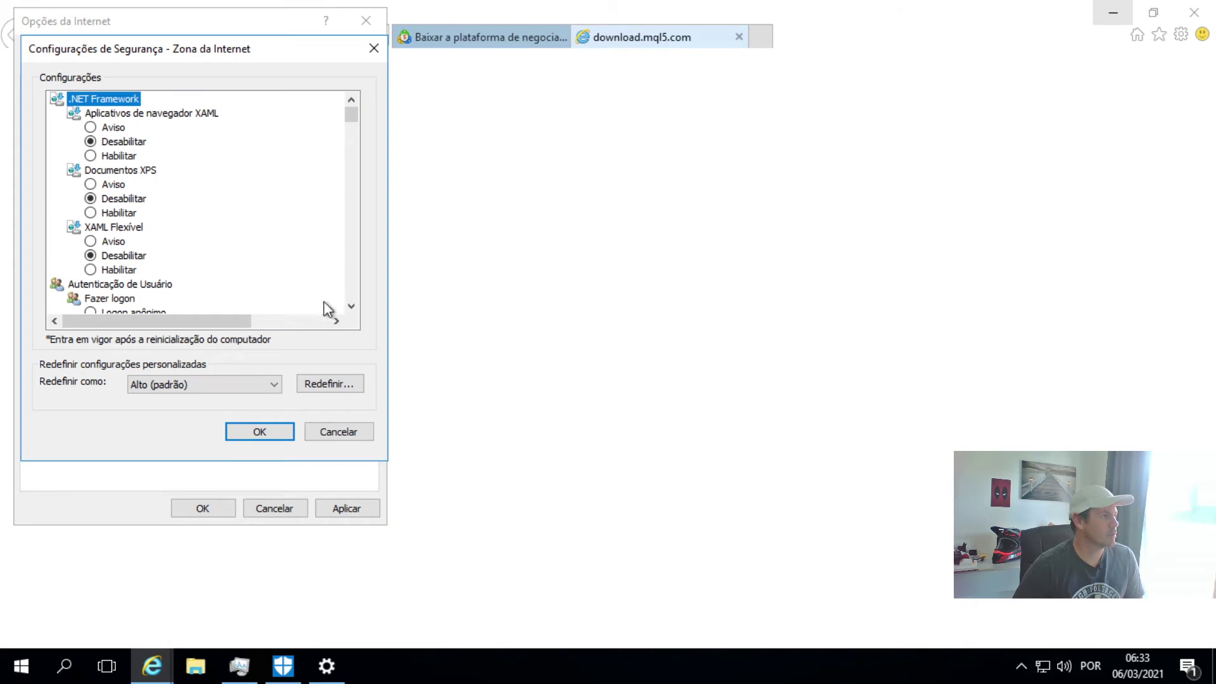
pyautogui.scroll(-15, 351, 289)
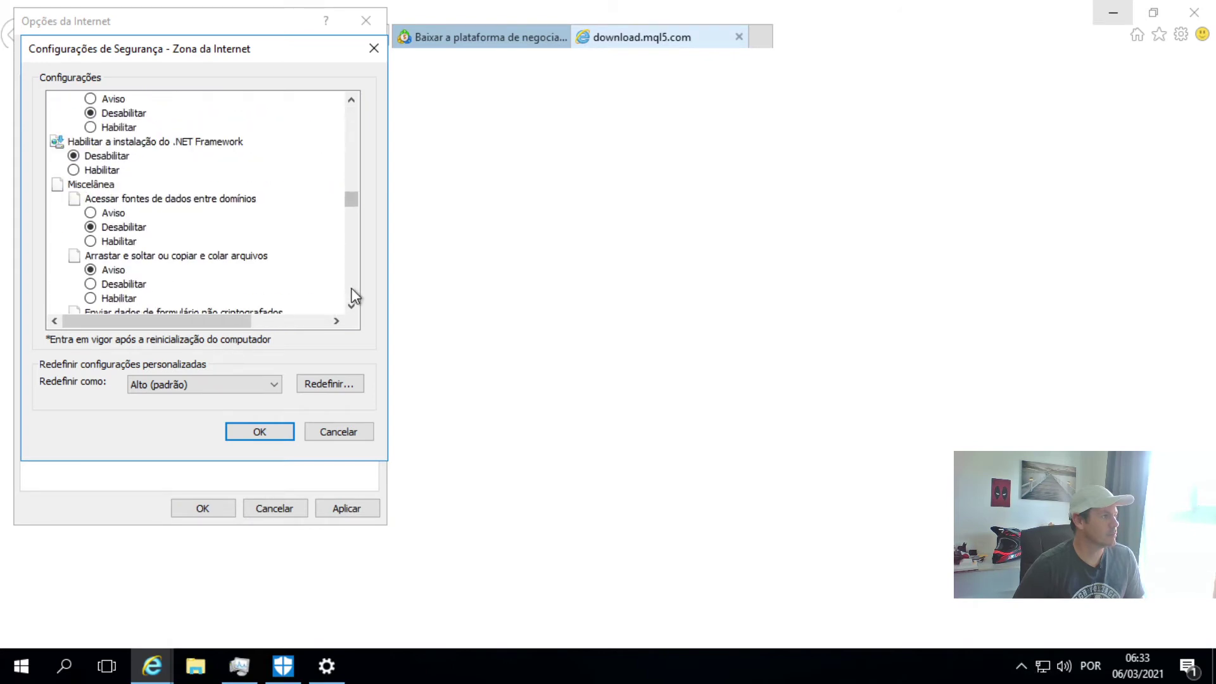
pyautogui.scroll(-12, 352, 295)
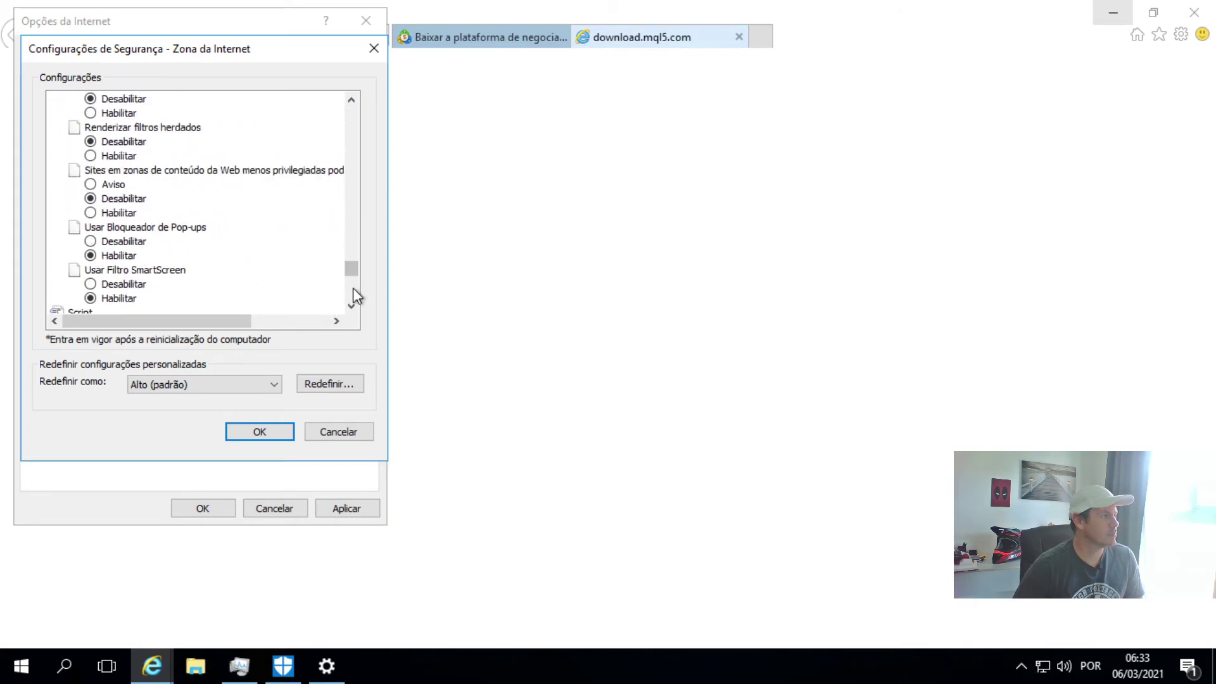
# Reset the Internet zone's custom security settings to Alto (padrão) and accept them
pyautogui.click(256, 387)
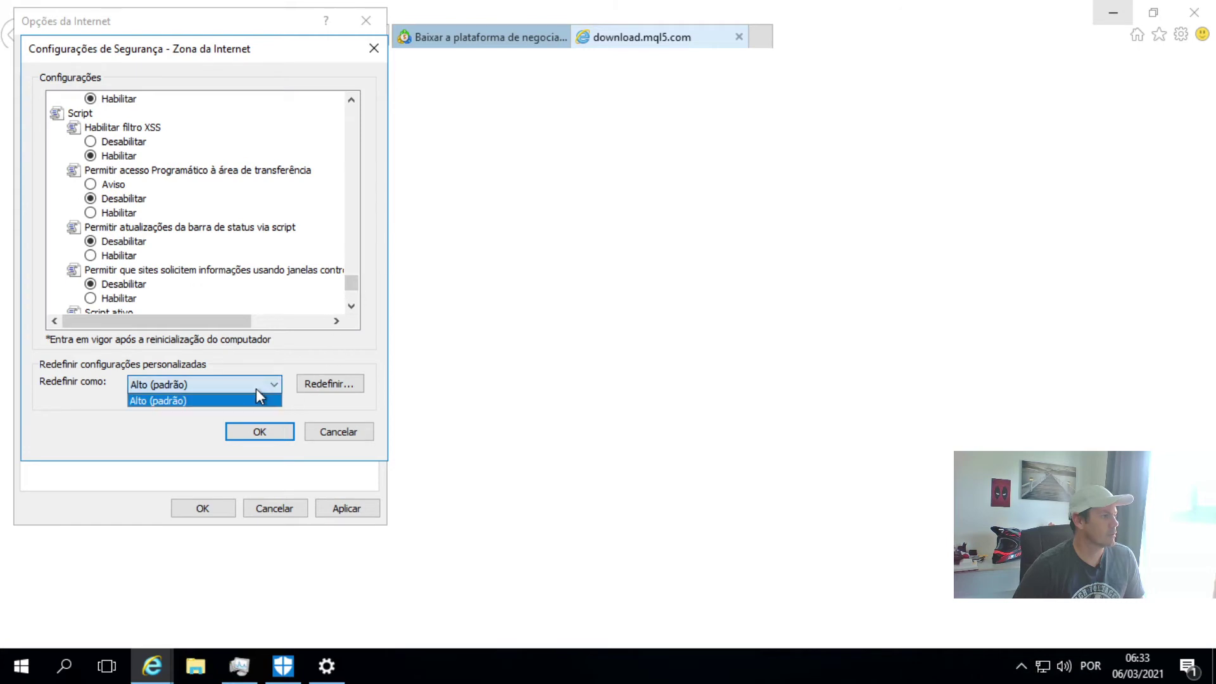
pyautogui.click(245, 401)
pyautogui.click(312, 386)
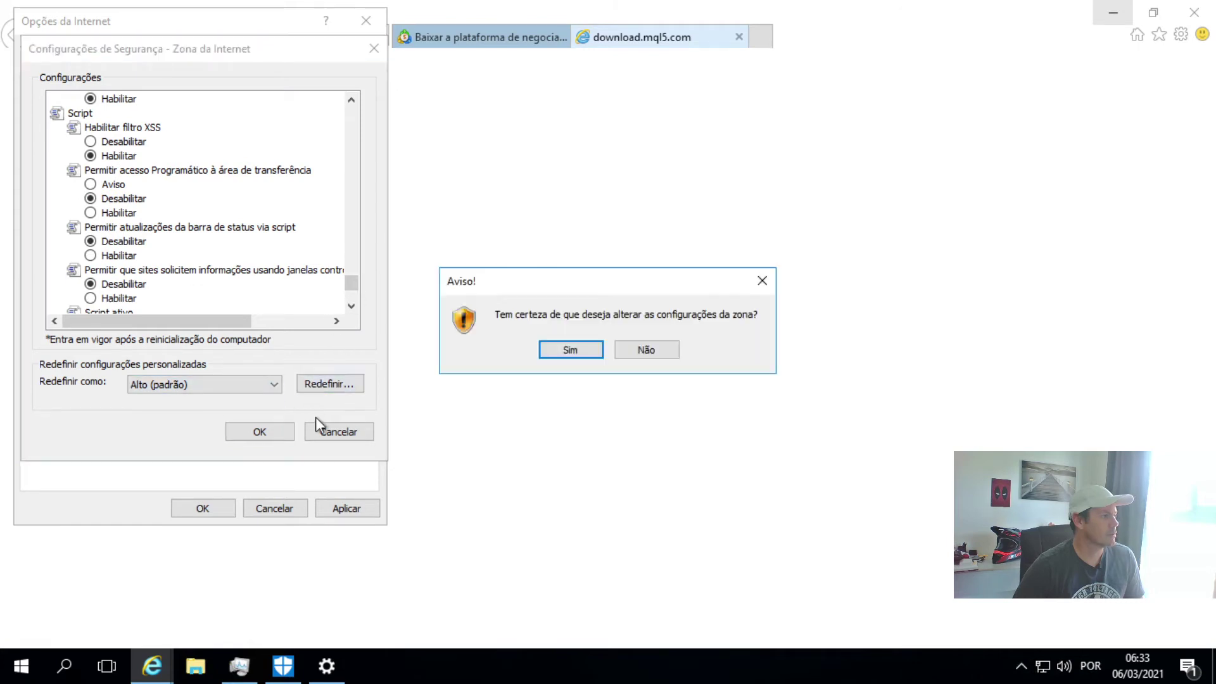
pyautogui.click(556, 350)
pyautogui.click(269, 387)
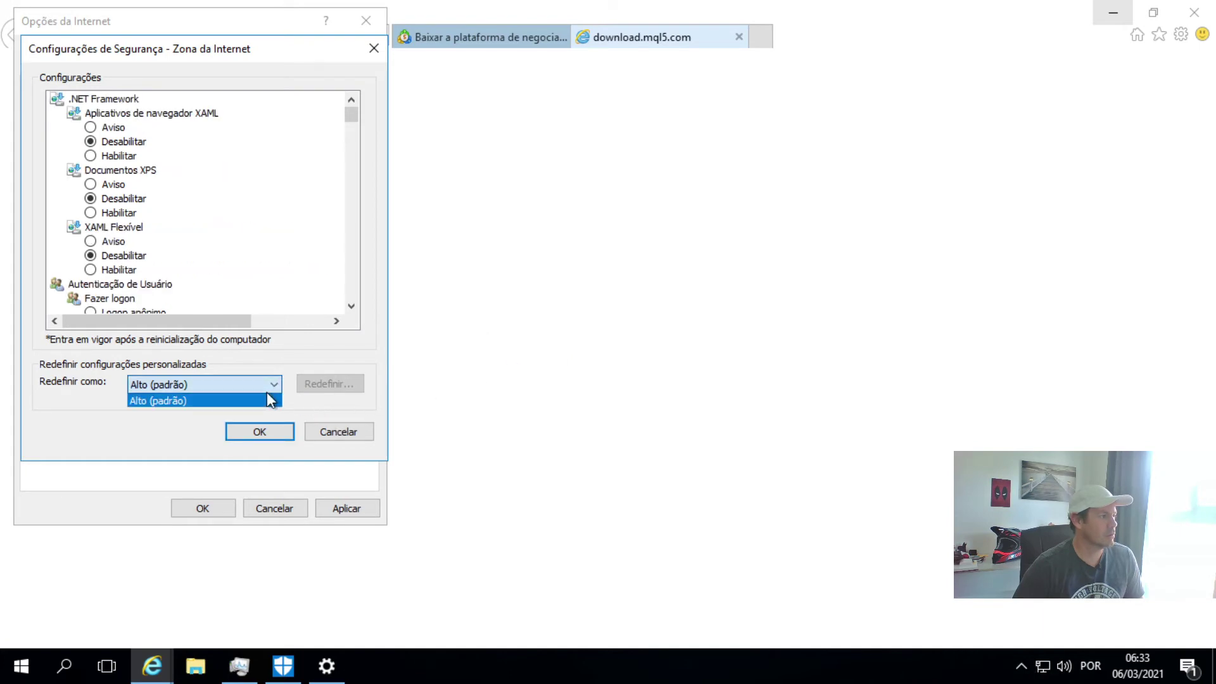
pyautogui.click(266, 398)
pyautogui.click(262, 428)
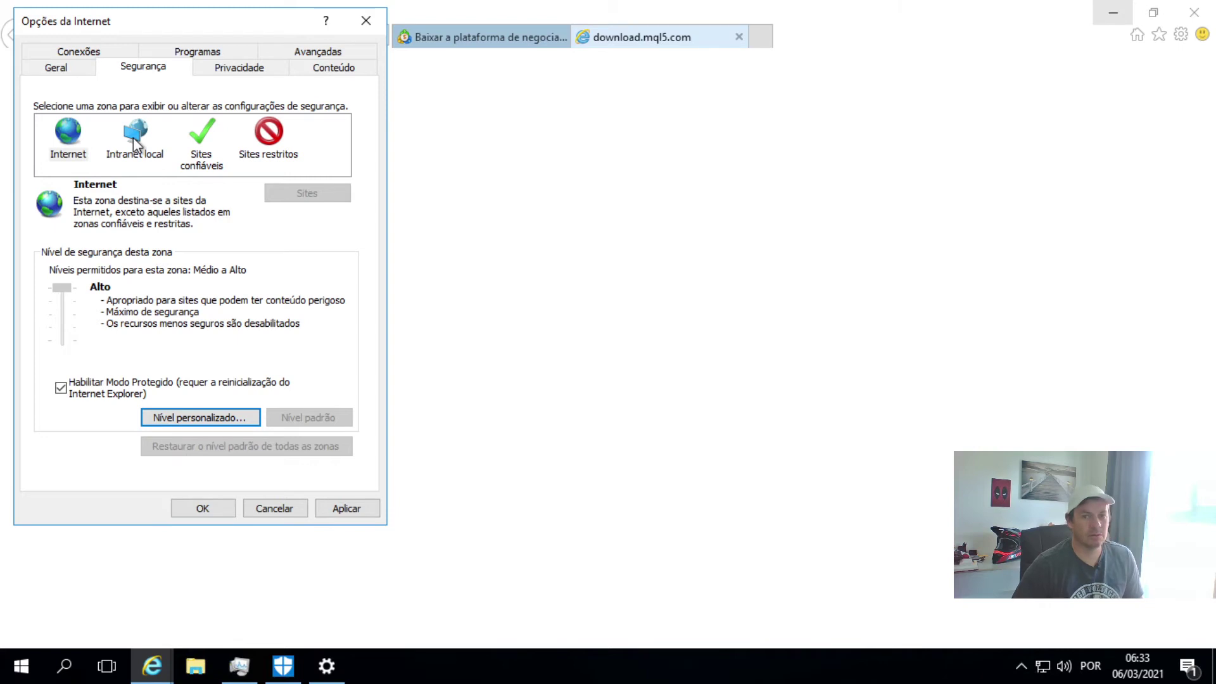
# Review the custom security settings of the Intranet local zone and close them without changes
pyautogui.press('alt')
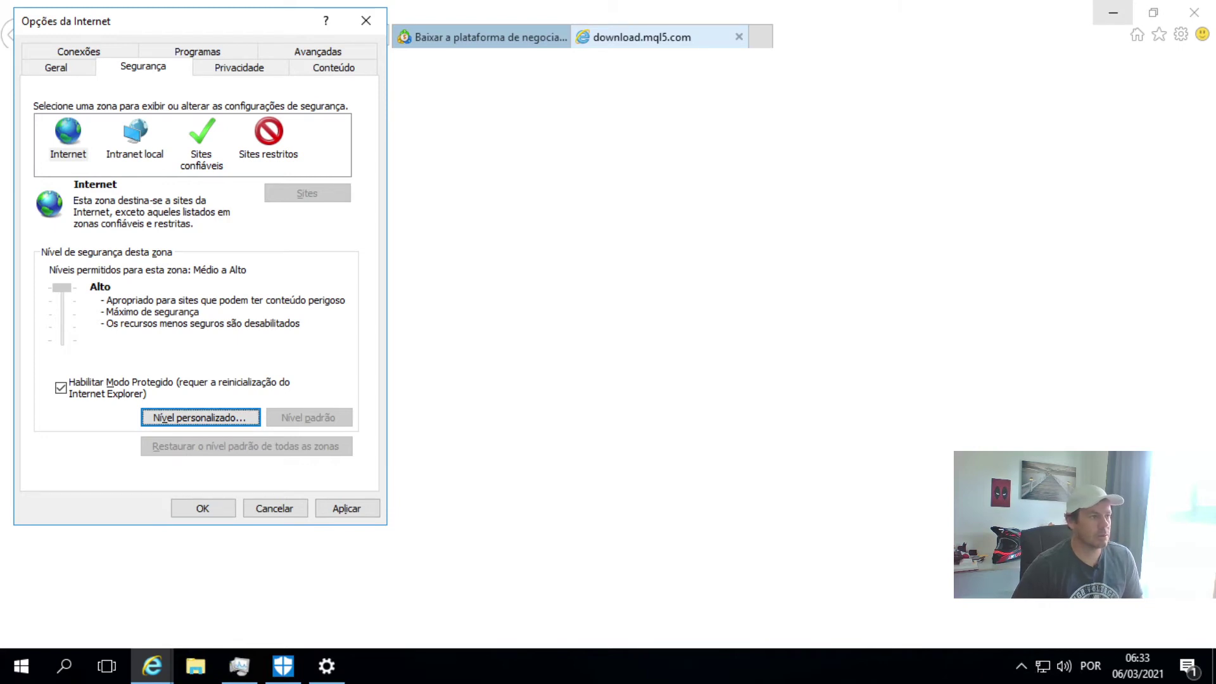
pyautogui.click(69, 134)
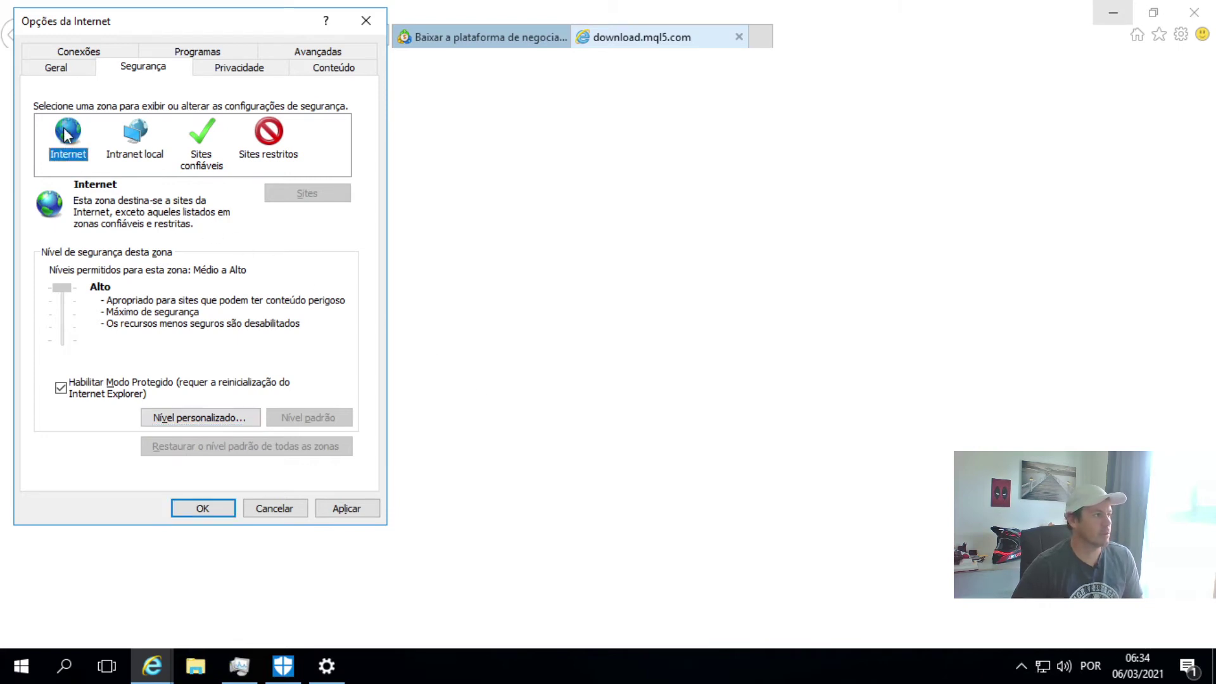
pyautogui.click(135, 136)
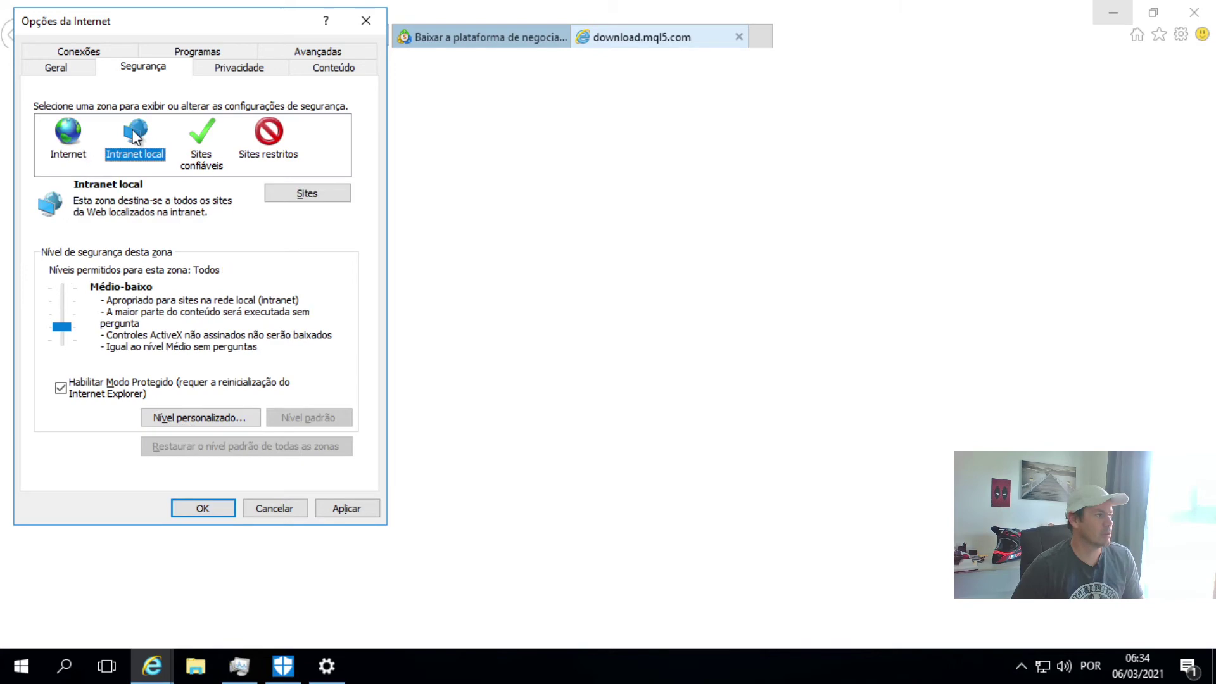
pyautogui.click(188, 416)
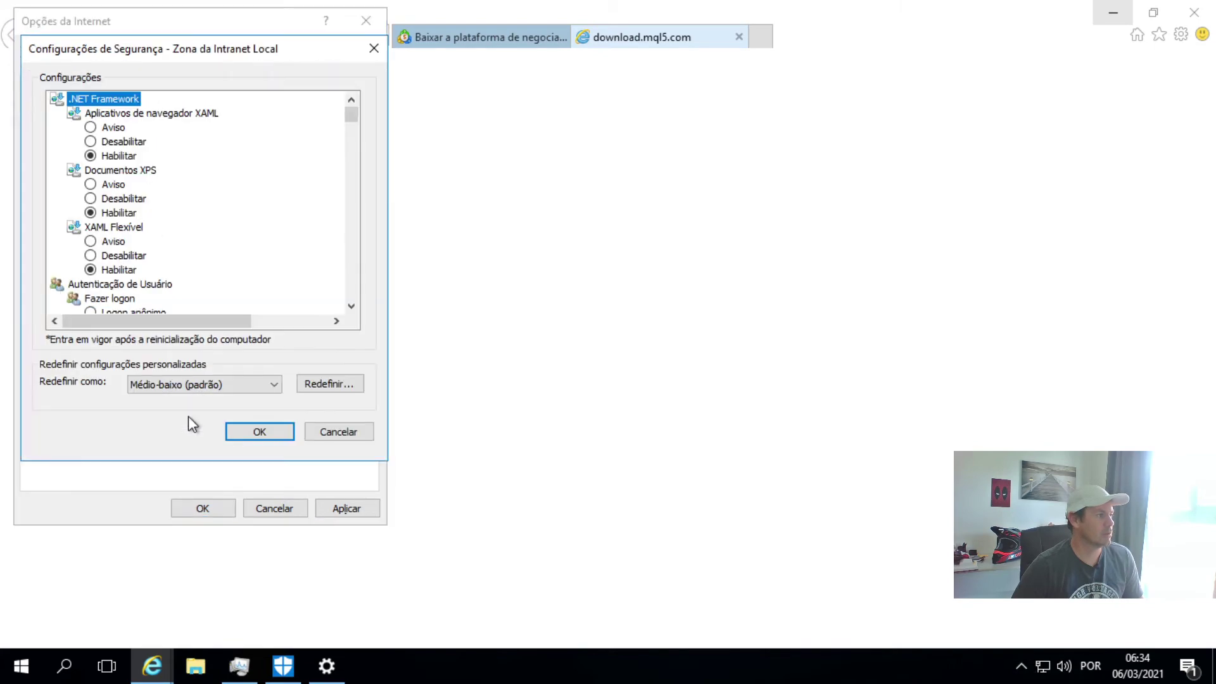
pyautogui.click(352, 248)
pyautogui.moveTo(357, 253); pyautogui.dragTo(354, 312)
pyautogui.press('Escape')
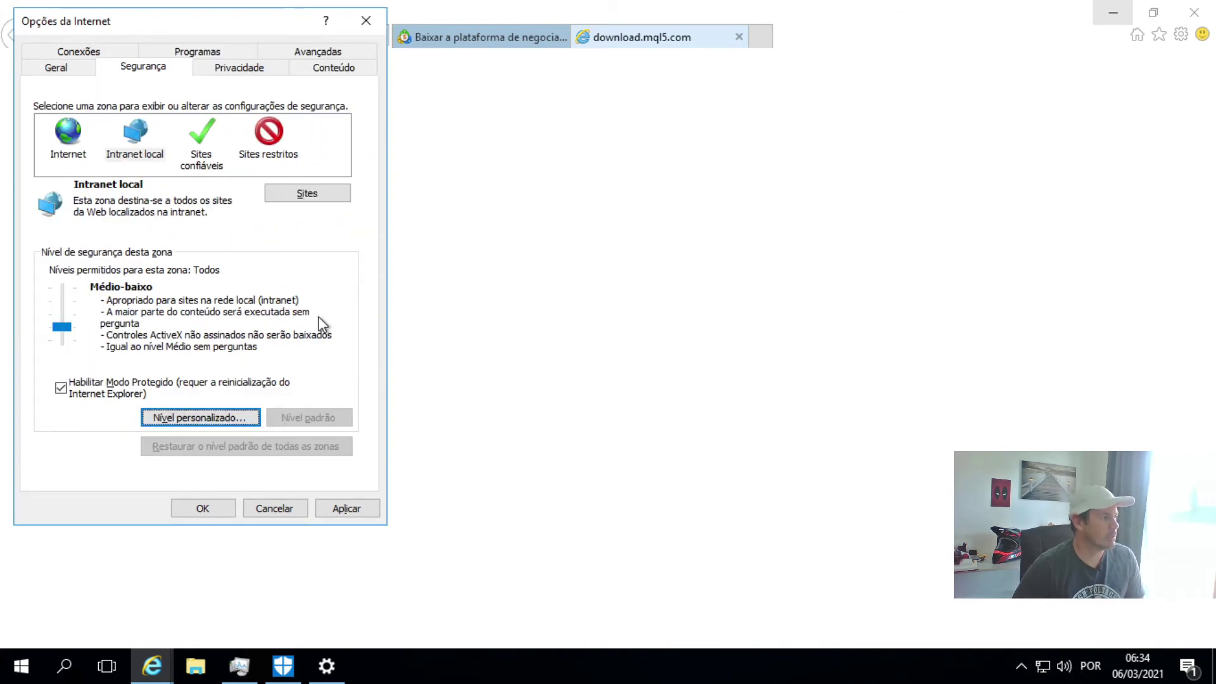
# Review the custom security settings of the Sites confiáveis zone and close them without changes
pyautogui.click(198, 155)
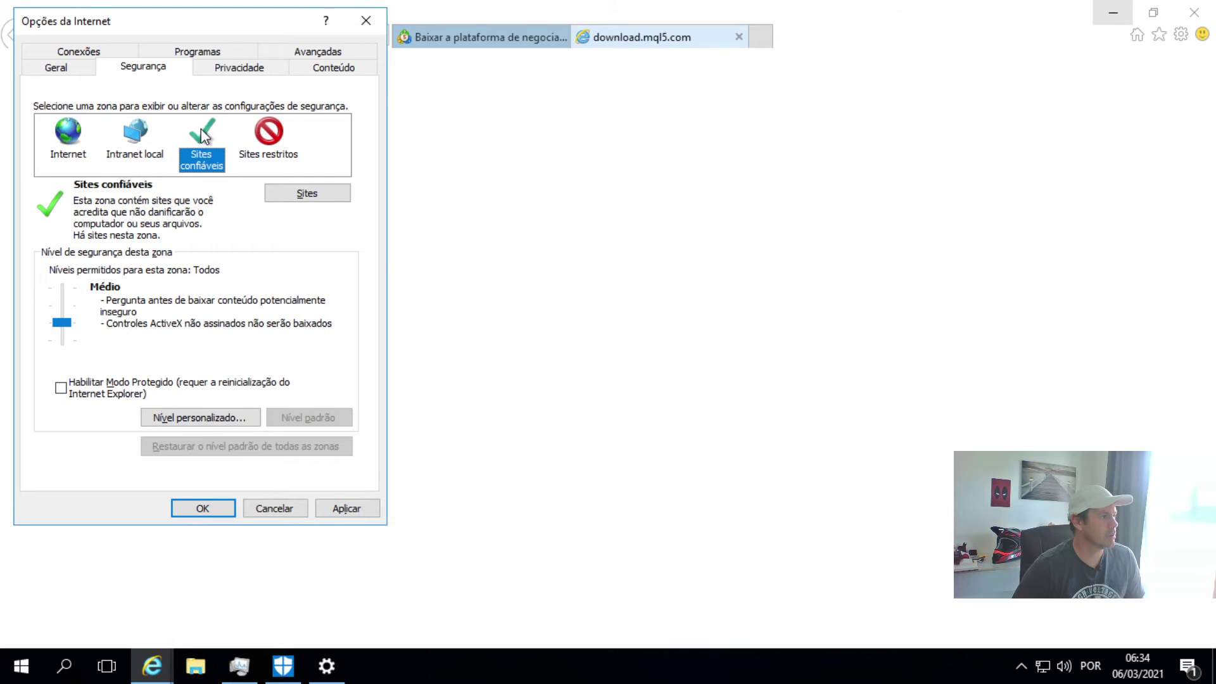
pyautogui.click(211, 416)
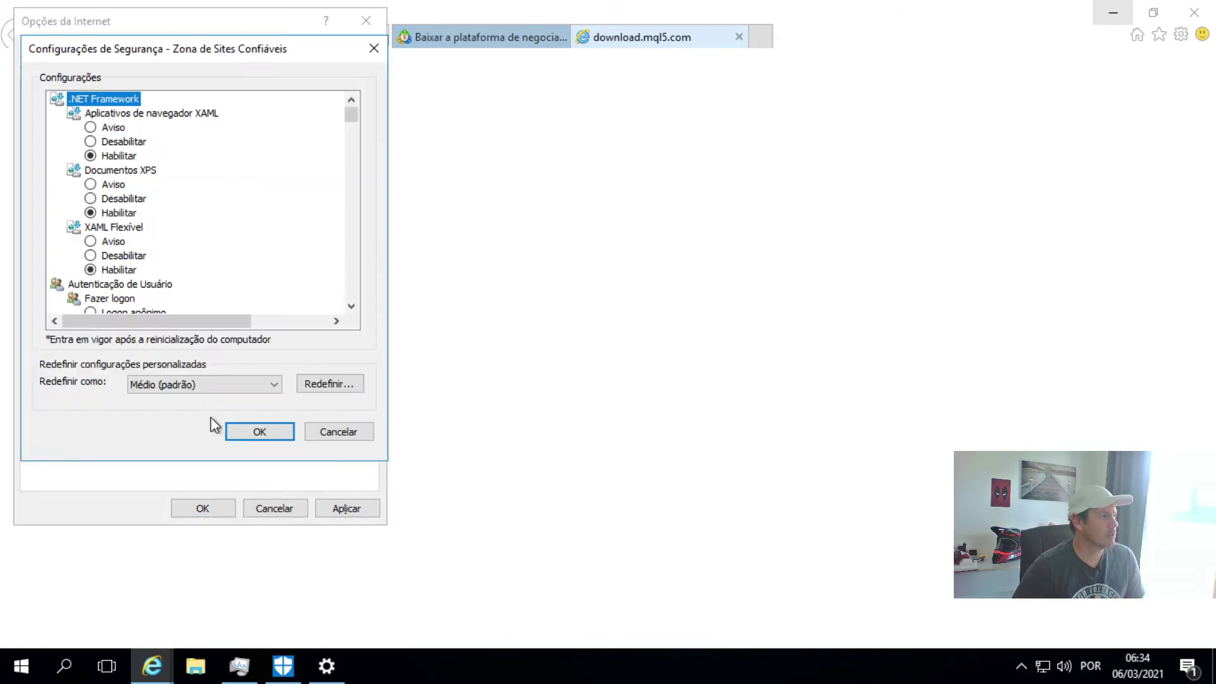
pyautogui.moveTo(352, 135); pyautogui.dragTo(345, 307)
pyautogui.press('Escape')
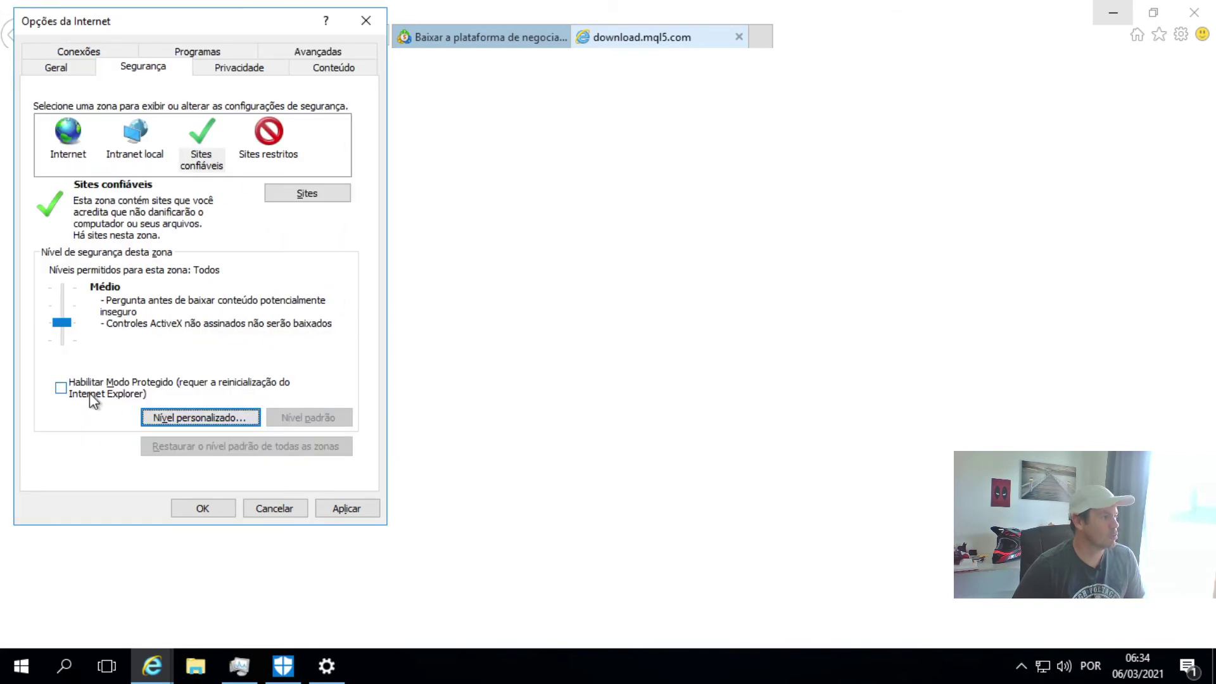
# Reopen the Internet zone's custom security settings and examine the list down to its last script options
pyautogui.click(71, 134)
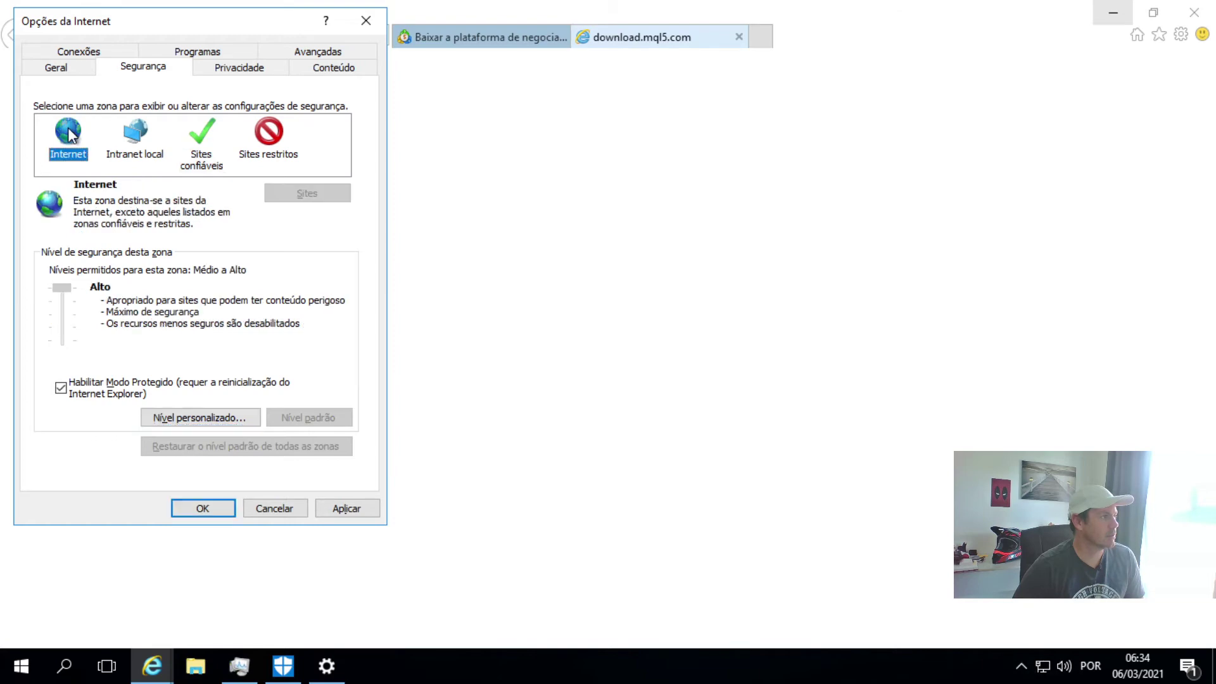
pyautogui.click(200, 419)
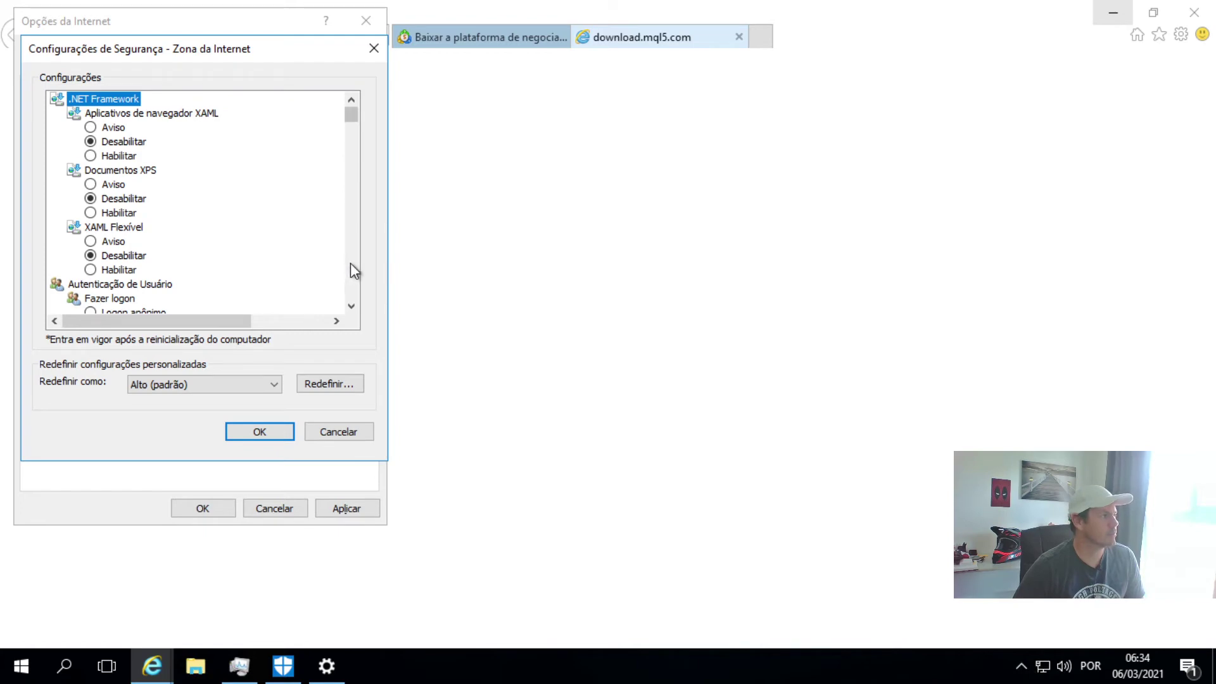
pyautogui.scroll(-10, 352, 264)
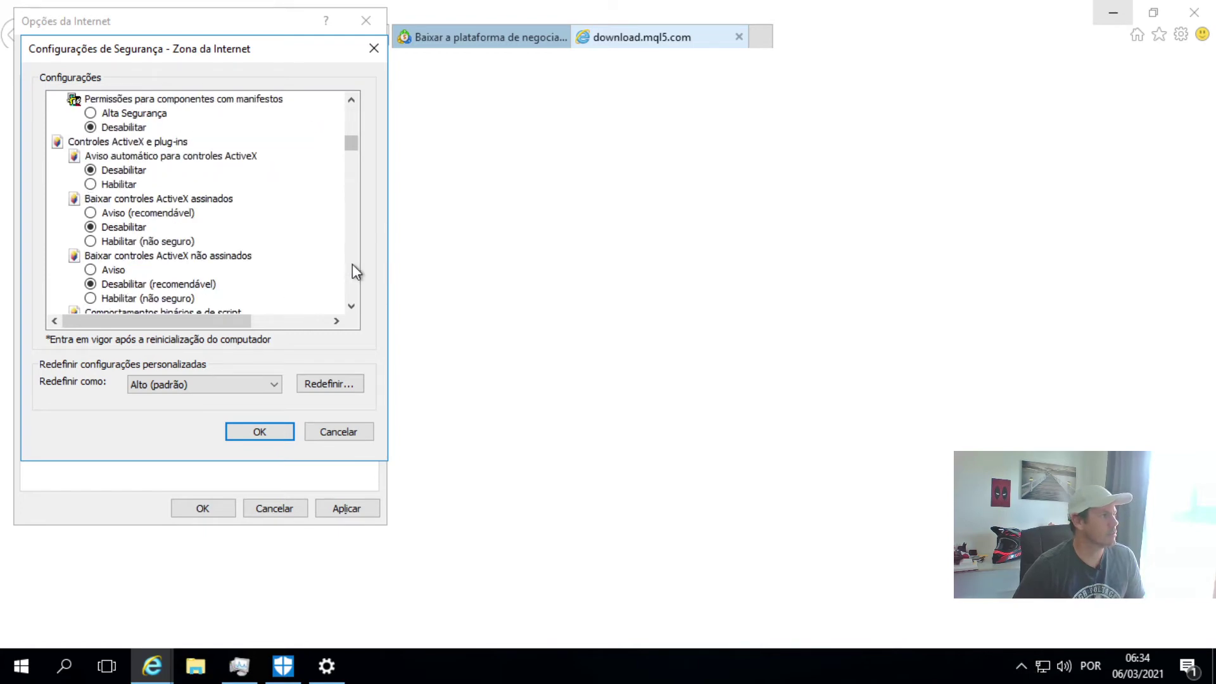
pyautogui.scroll(-5, 352, 264)
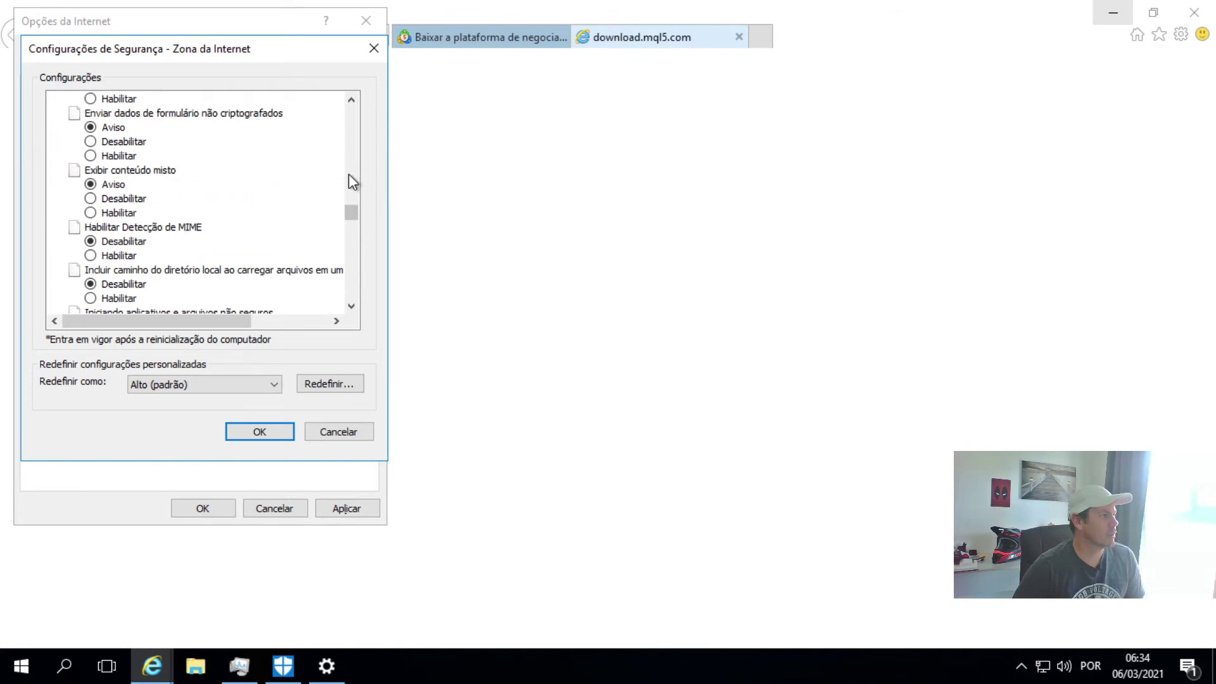
pyautogui.scroll(2, 348, 175)
pyautogui.moveTo(352, 201); pyautogui.dragTo(356, 317)
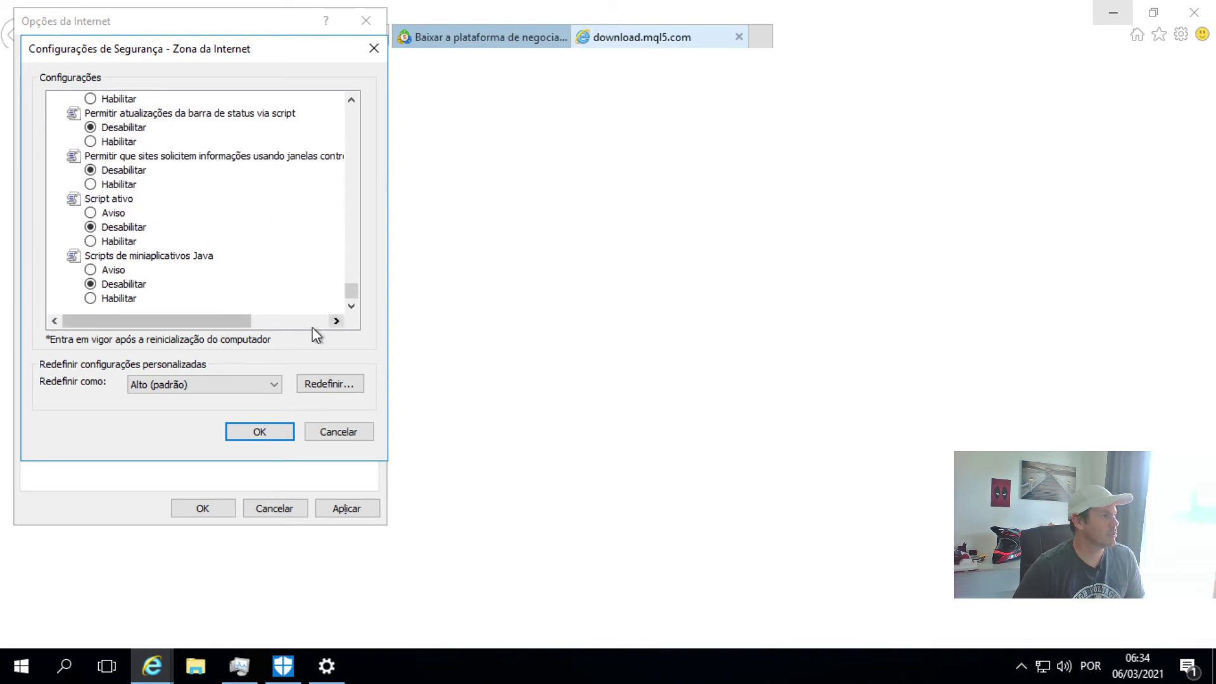
# Reset the Internet zone to Alto (padrão) once more, confirm the zone change and close the Internet options with the settings accepted
pyautogui.click(252, 381)
pyautogui.click(318, 385)
pyautogui.click(318, 384)
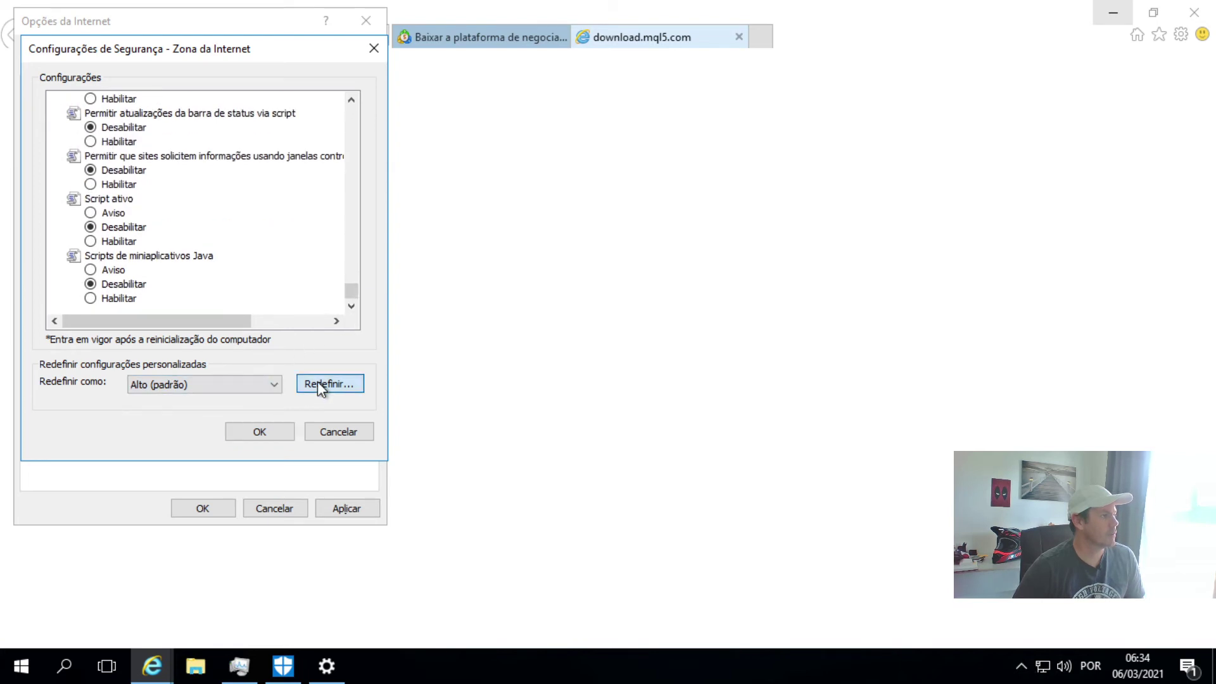
pyautogui.click(569, 351)
pyautogui.press('Return')
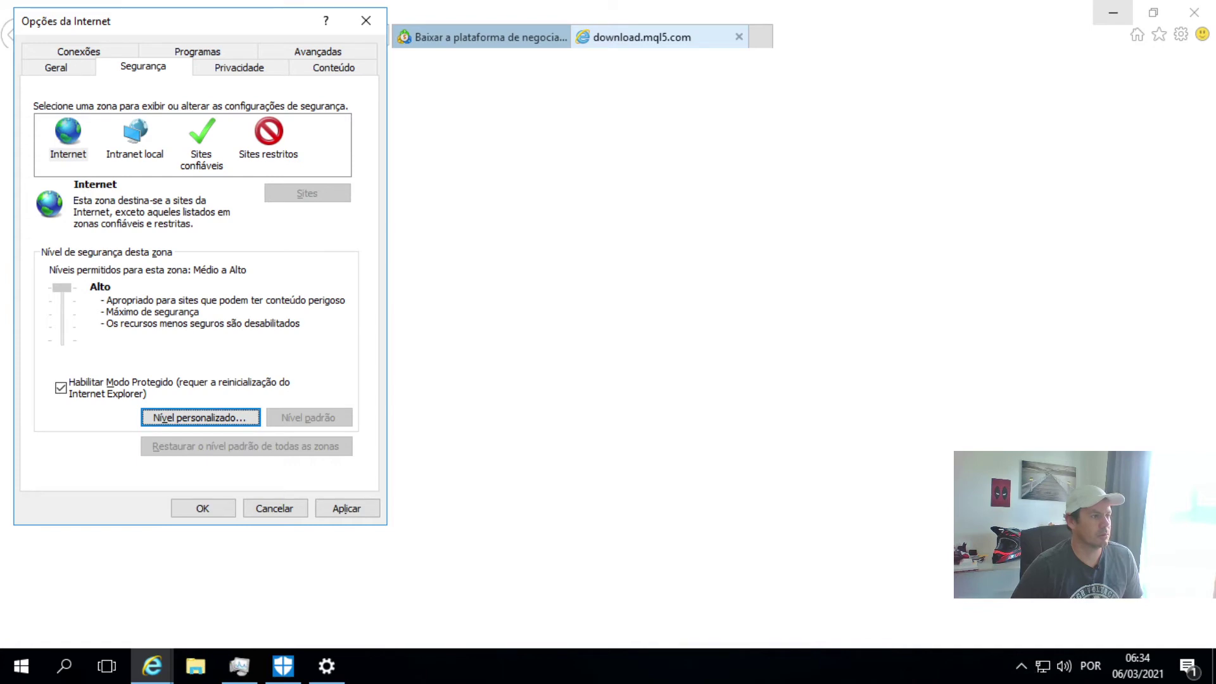
pyautogui.click(68, 133)
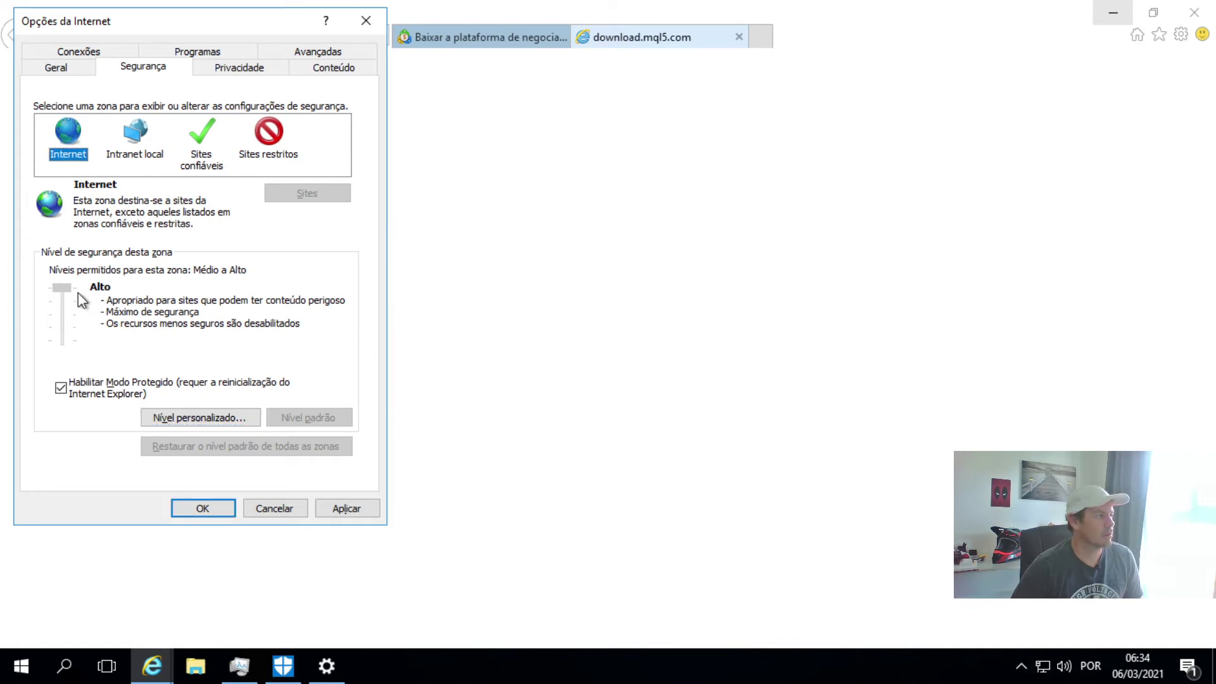
pyautogui.click(185, 508)
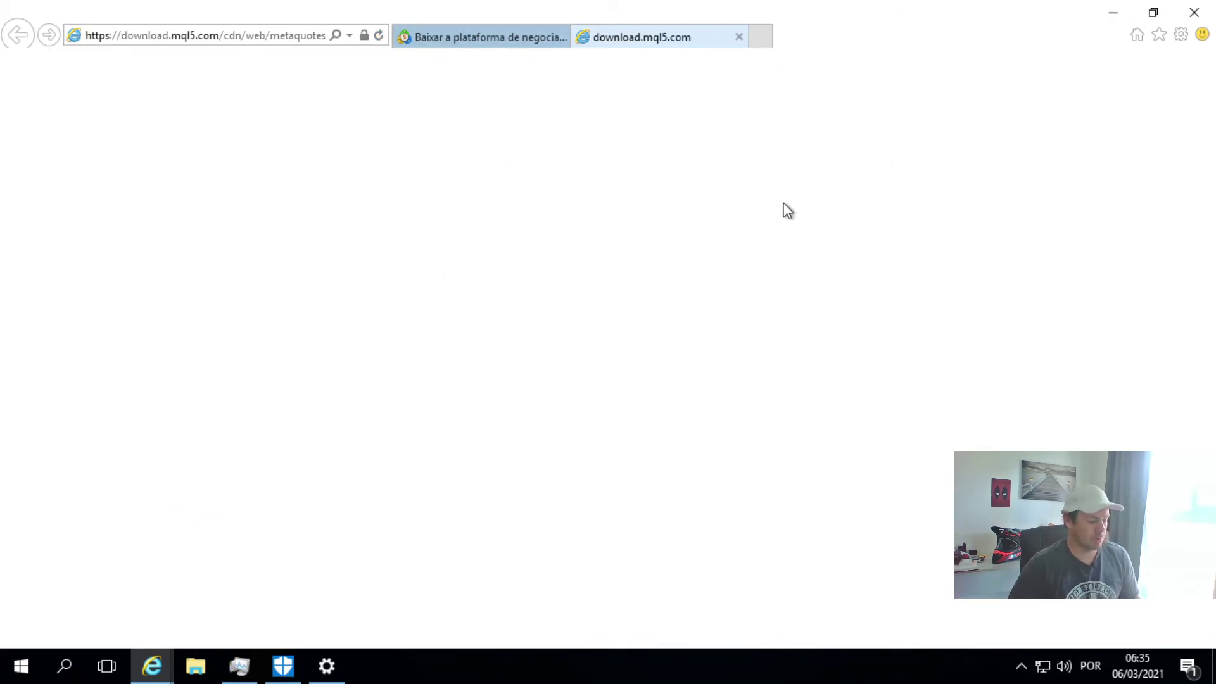
# Retry the file download by reloading the download.mql5.com page, and dismiss the security alert
pyautogui.press('F5')
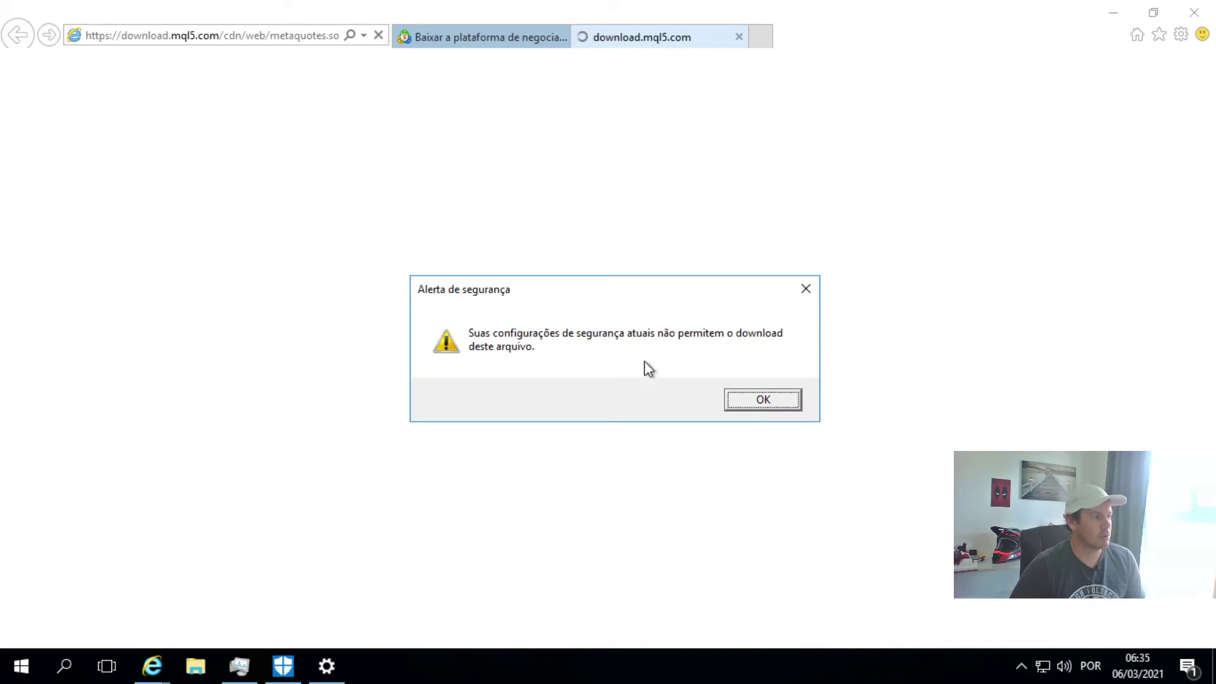
pyautogui.click(767, 401)
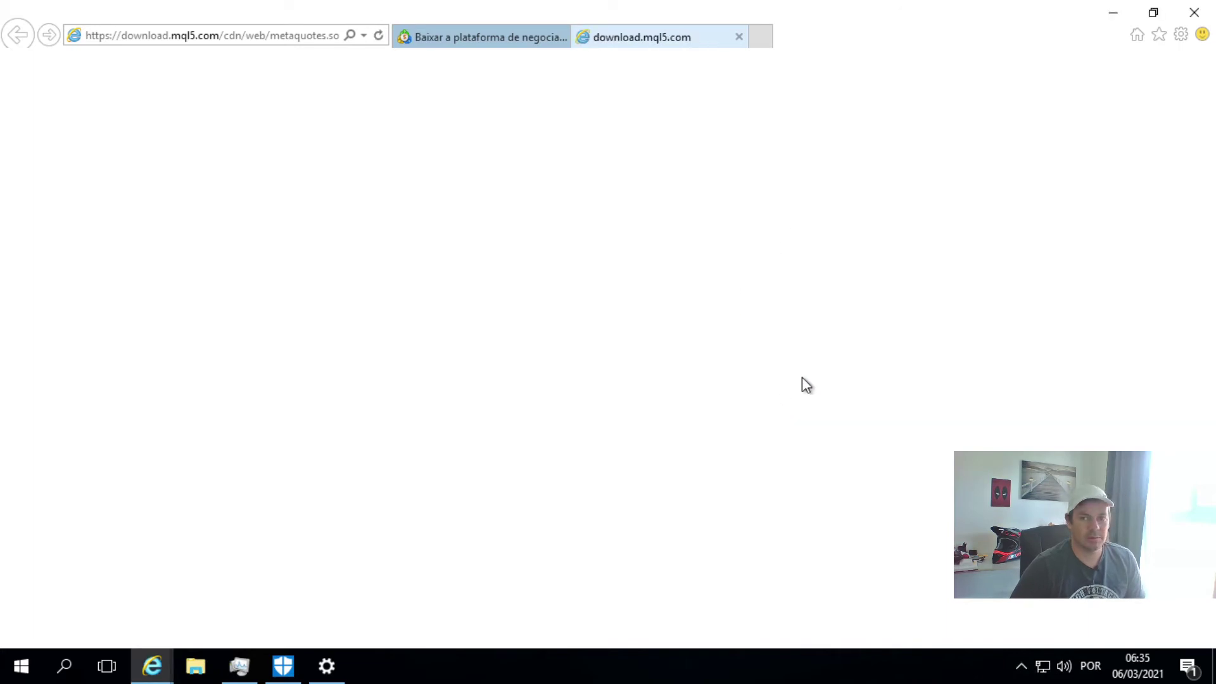
# Enable Download de arquivos and Download de fontes in the Internet zone's custom security settings, confirm the zone change and accept the Internet options
pyautogui.click(1181, 34)
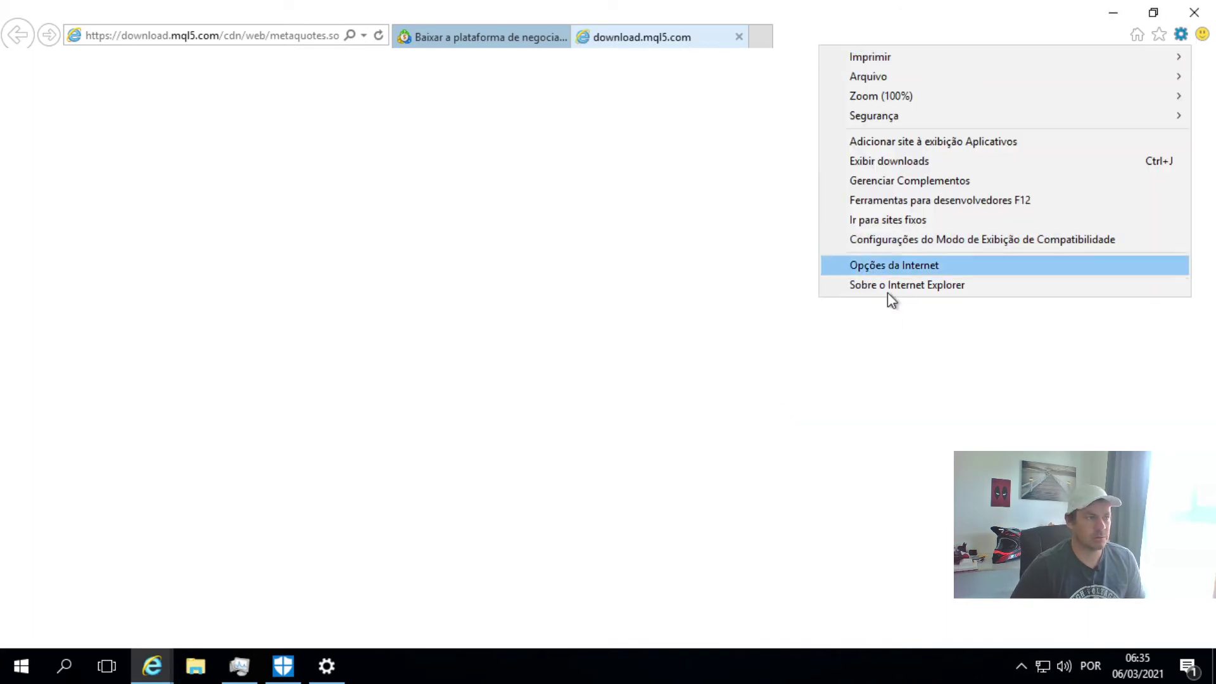
pyautogui.click(901, 266)
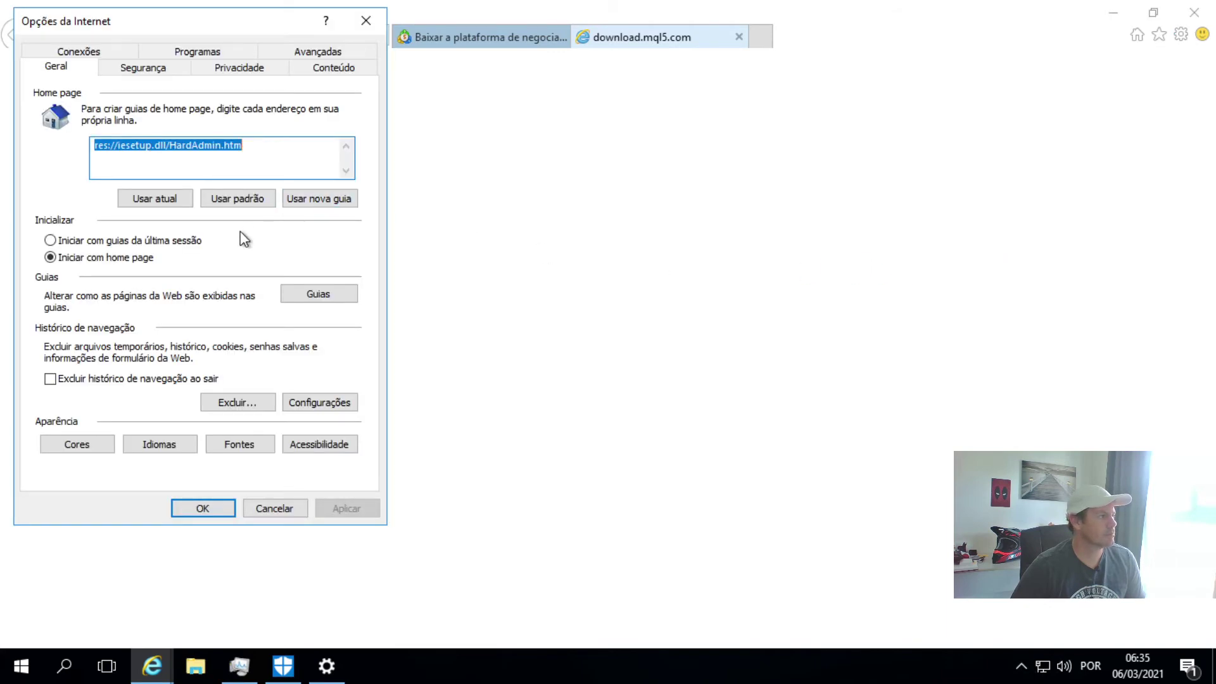
pyautogui.click(149, 69)
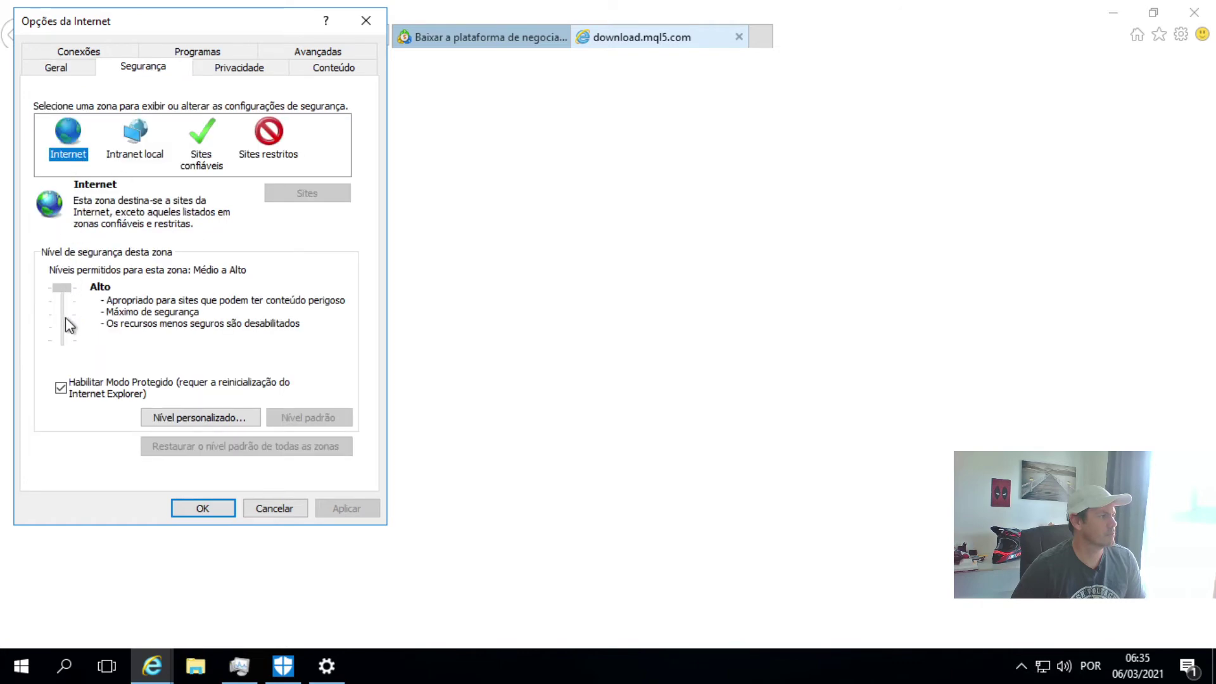
pyautogui.click(184, 418)
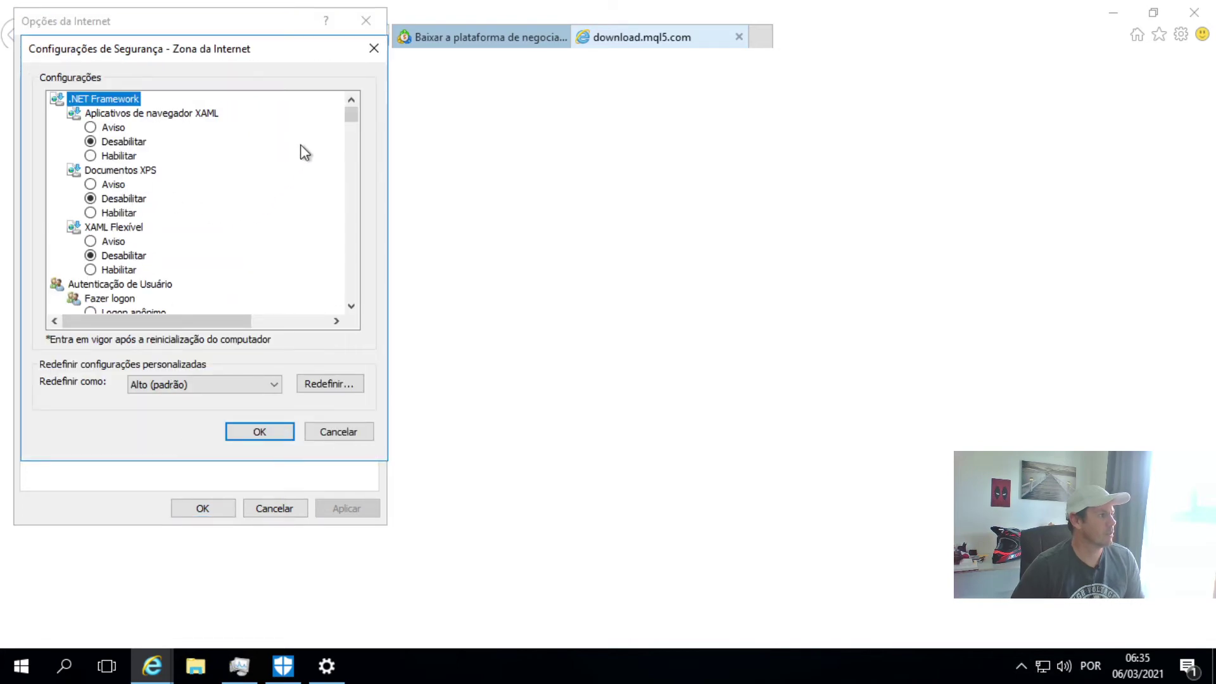
pyautogui.moveTo(349, 116); pyautogui.dragTo(354, 193)
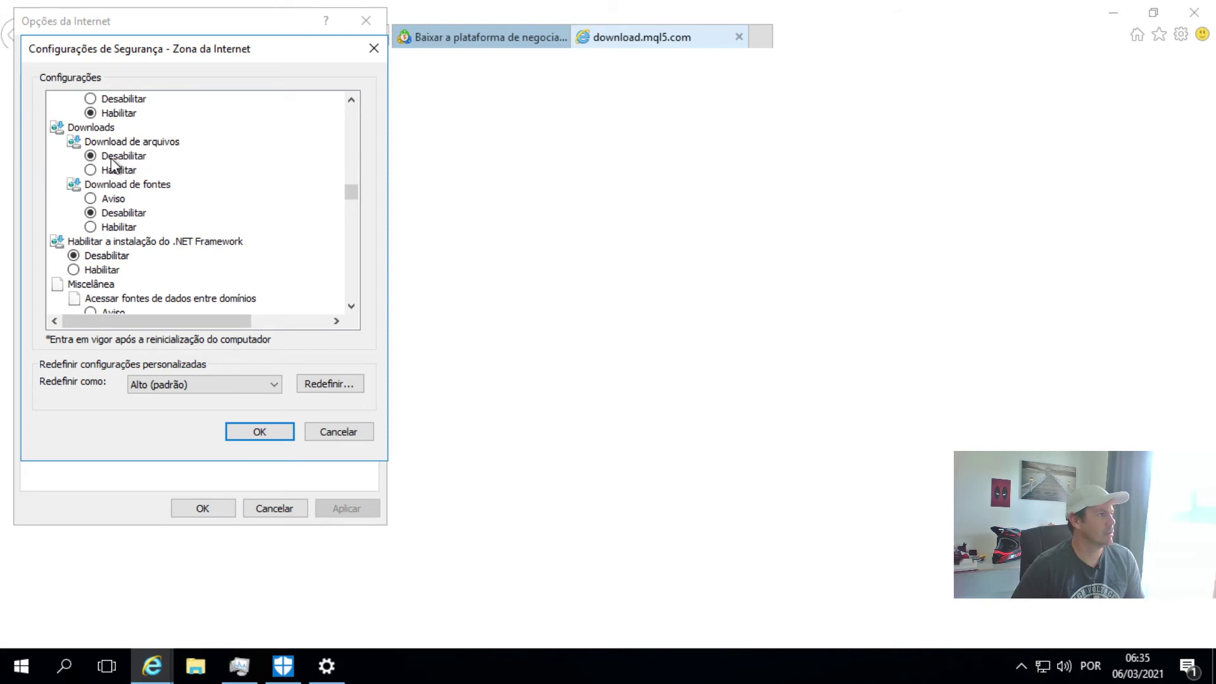
pyautogui.click(114, 170)
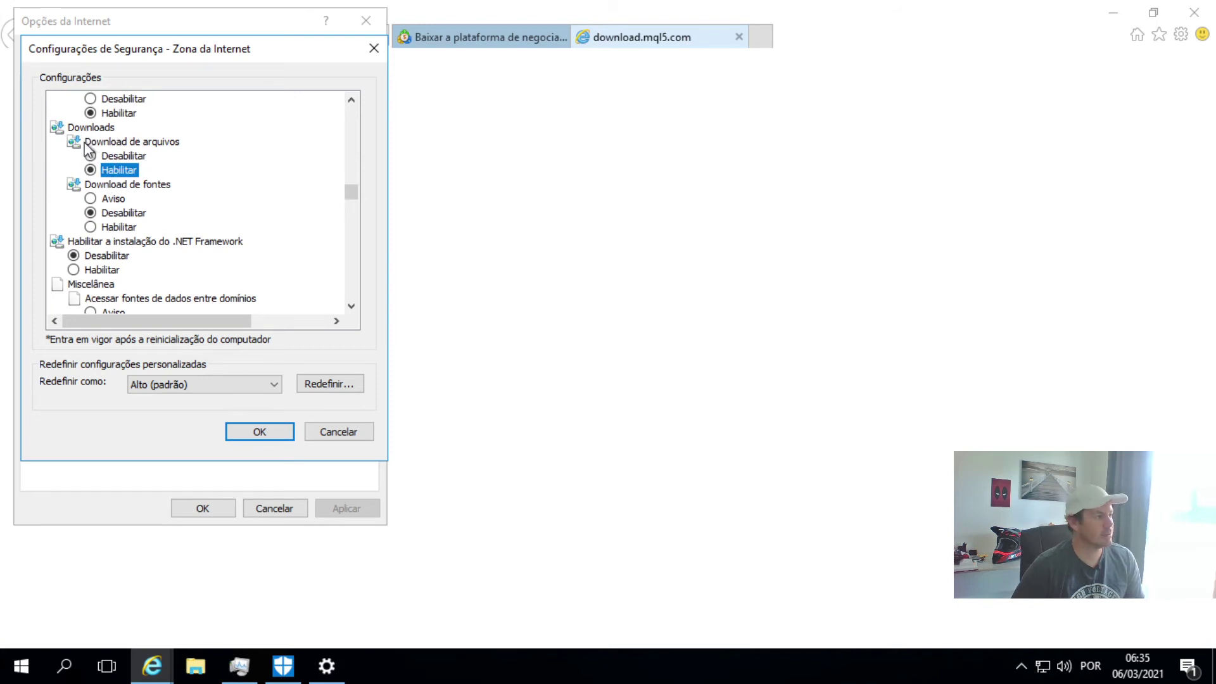
pyautogui.click(108, 227)
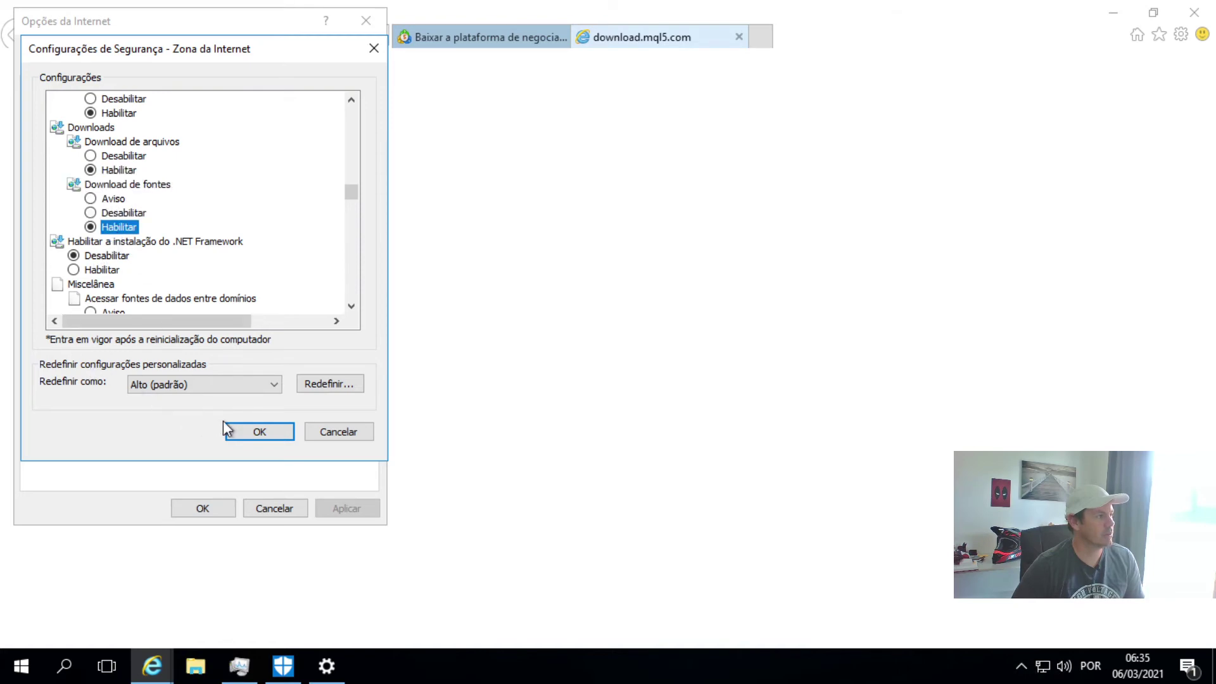
pyautogui.click(255, 431)
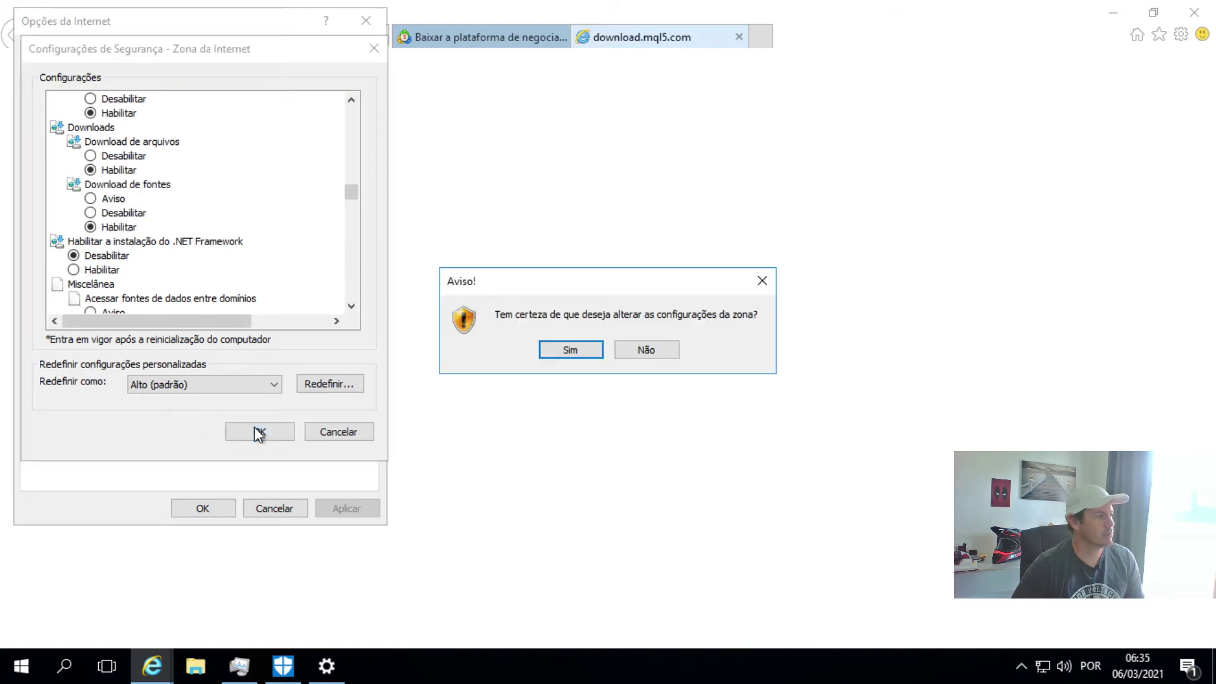
pyautogui.click(561, 350)
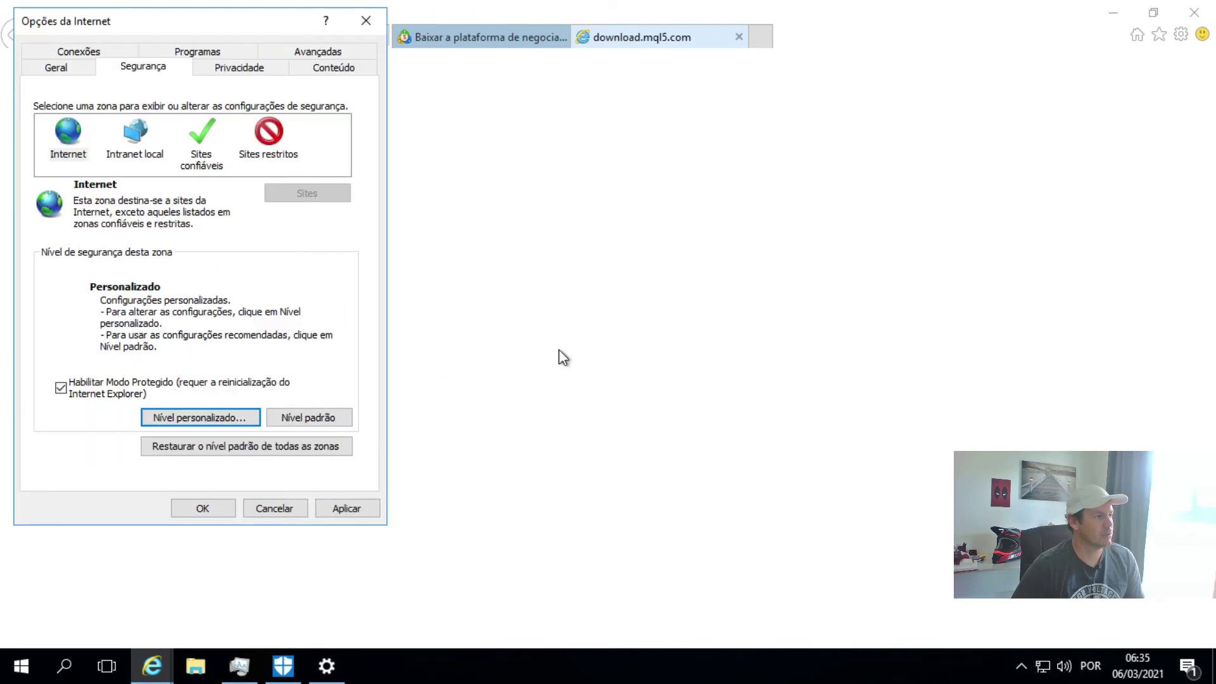
pyautogui.click(197, 506)
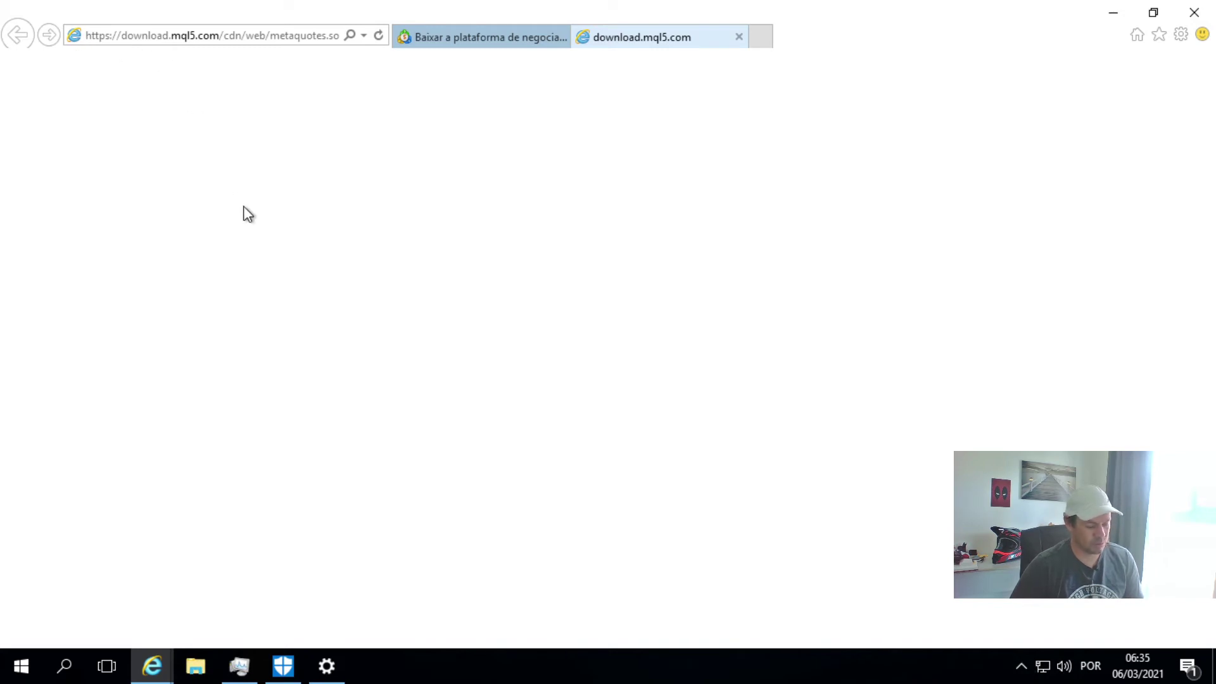
# Reload the download page to save mt5setup.exe, and install MetaTrader 5 from it, allowing device changes and accepting the licence terms
pyautogui.press('F5')
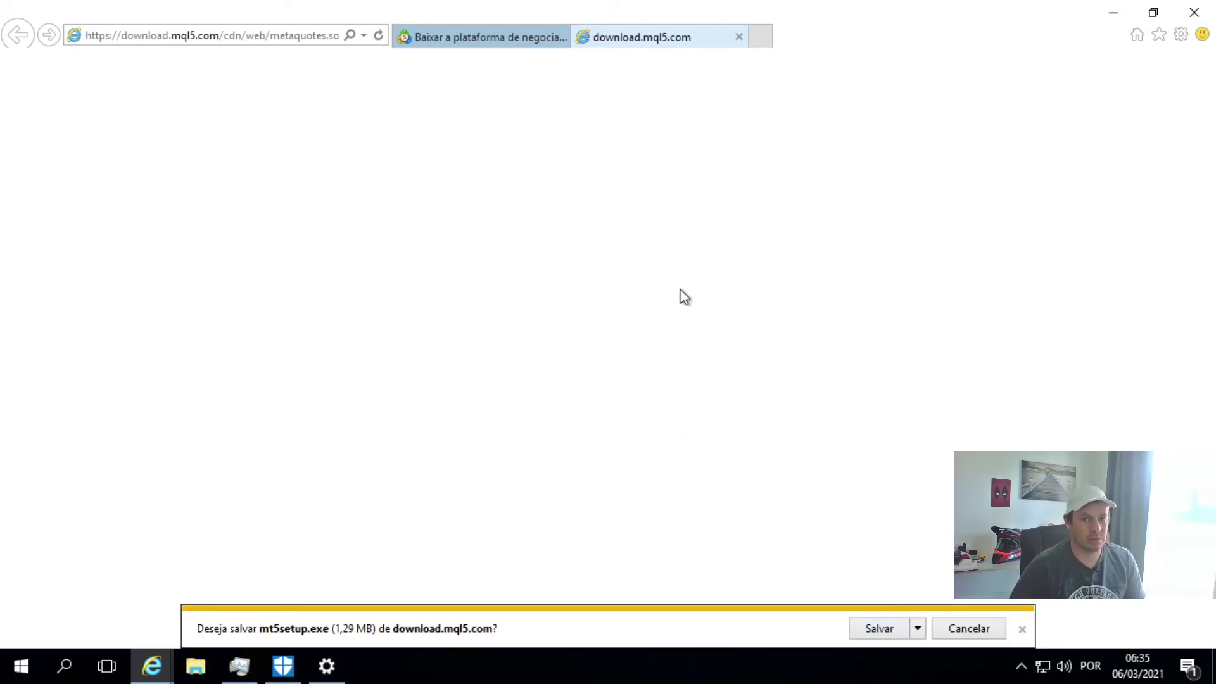
pyautogui.click(874, 631)
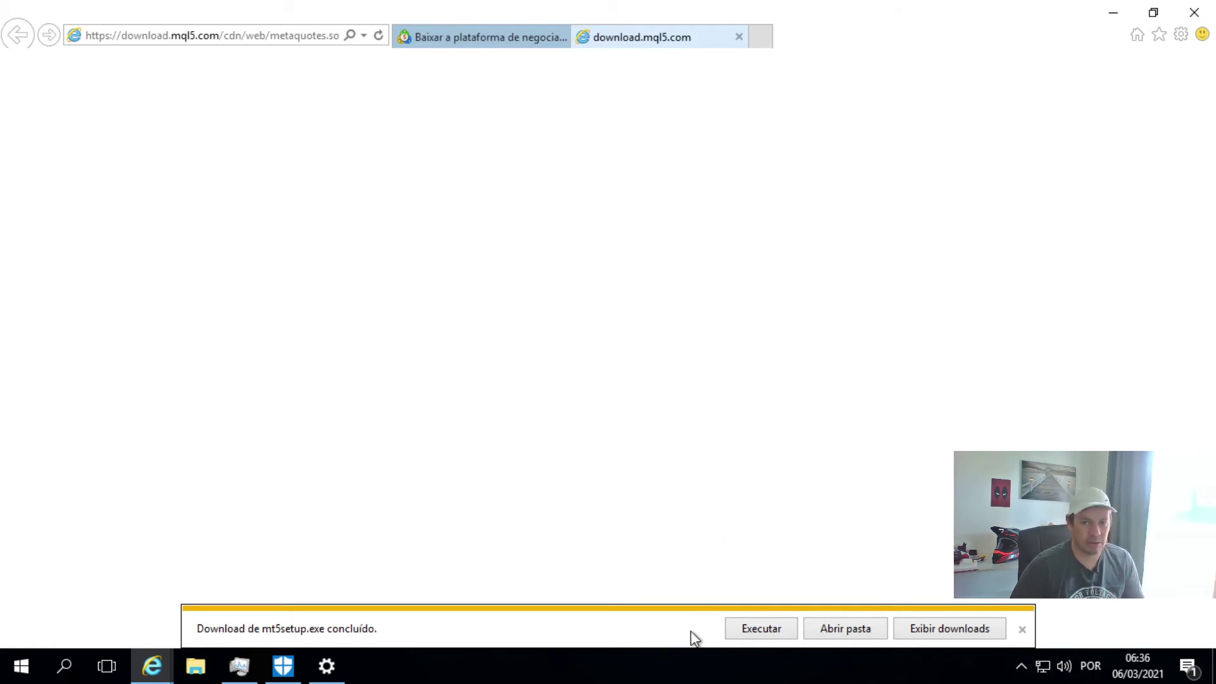
pyautogui.click(762, 629)
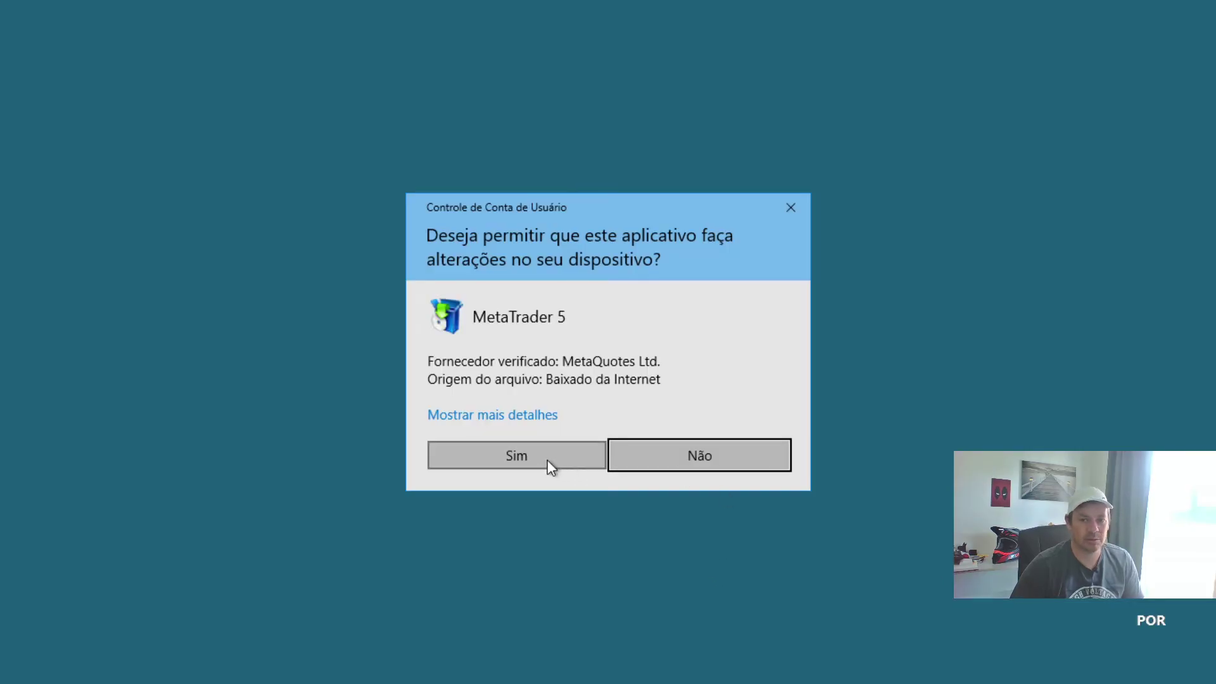
pyautogui.click(538, 461)
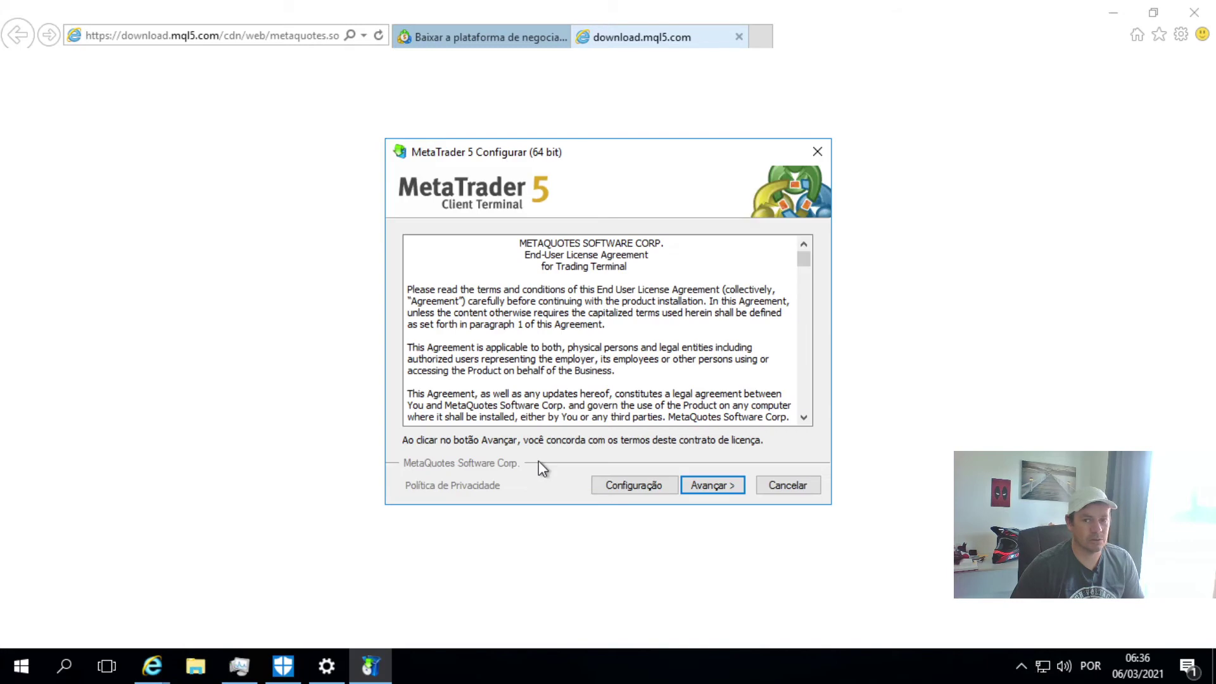
pyautogui.click(723, 492)
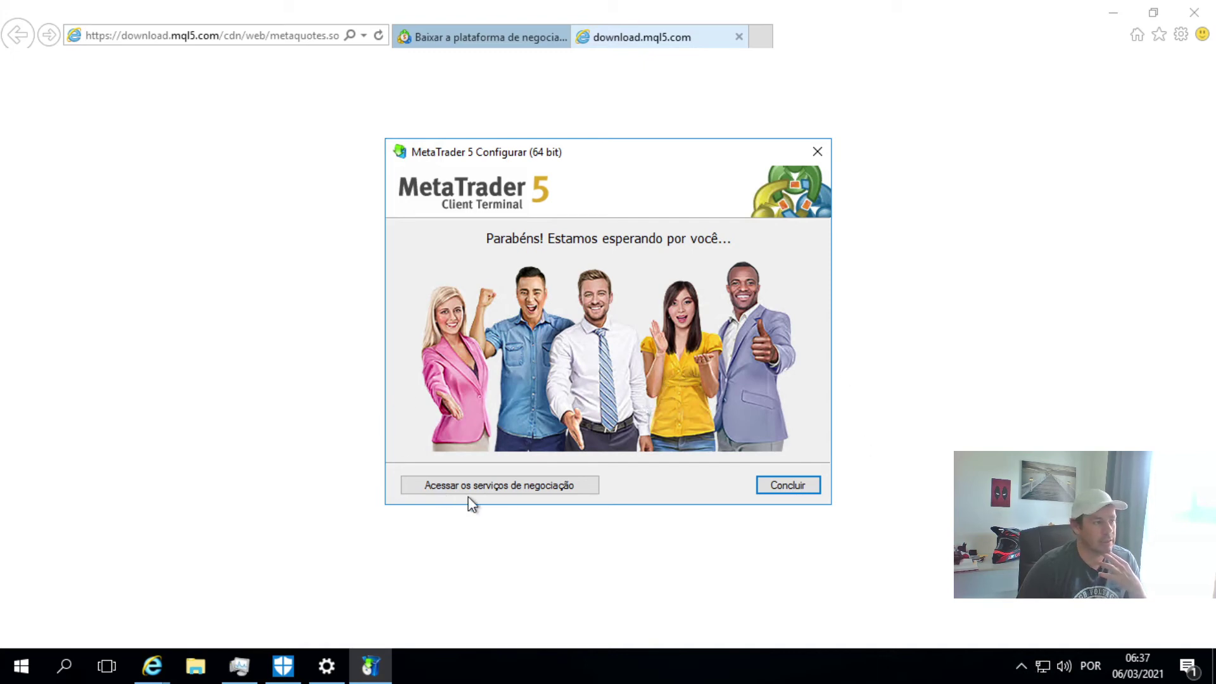
# Access the trading services from the finished installer and choose to always use the same application for content.mql5.com
pyautogui.click(500, 487)
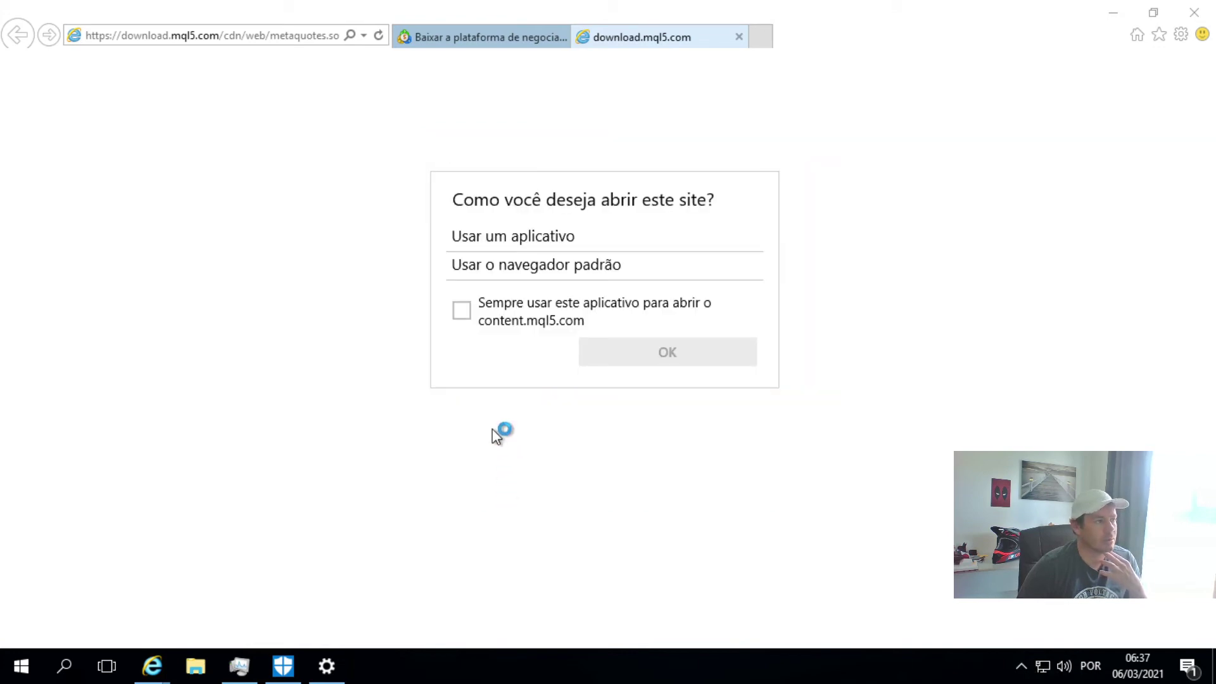
pyautogui.click(461, 313)
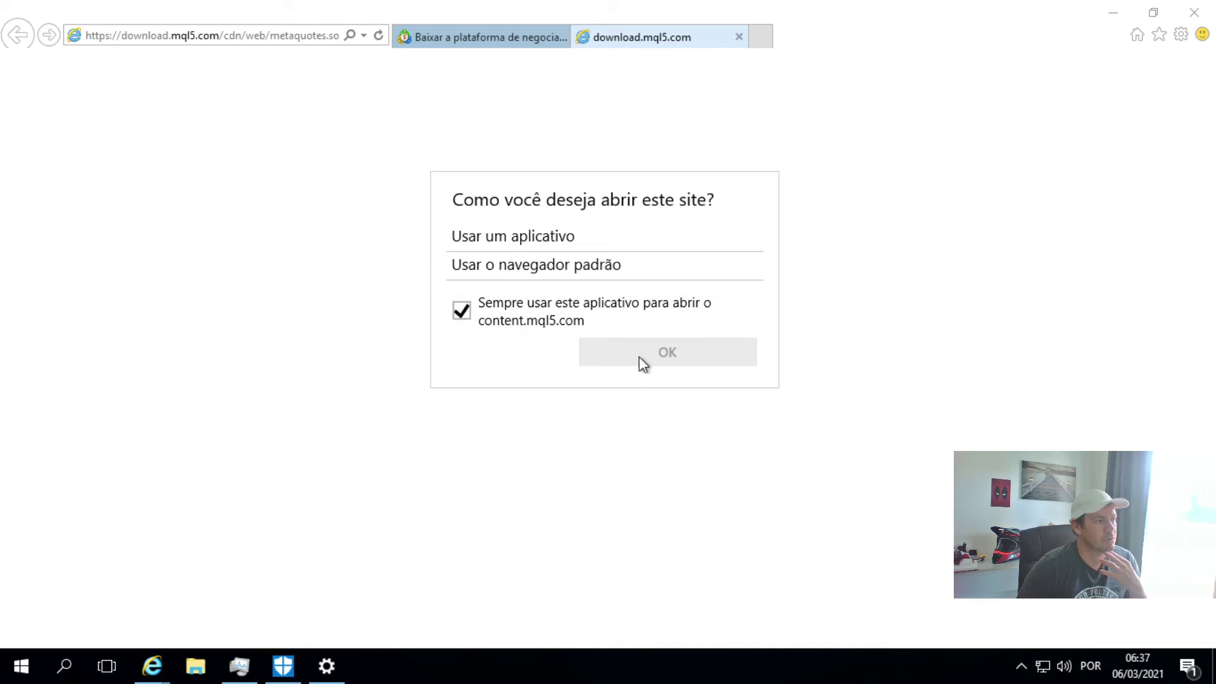